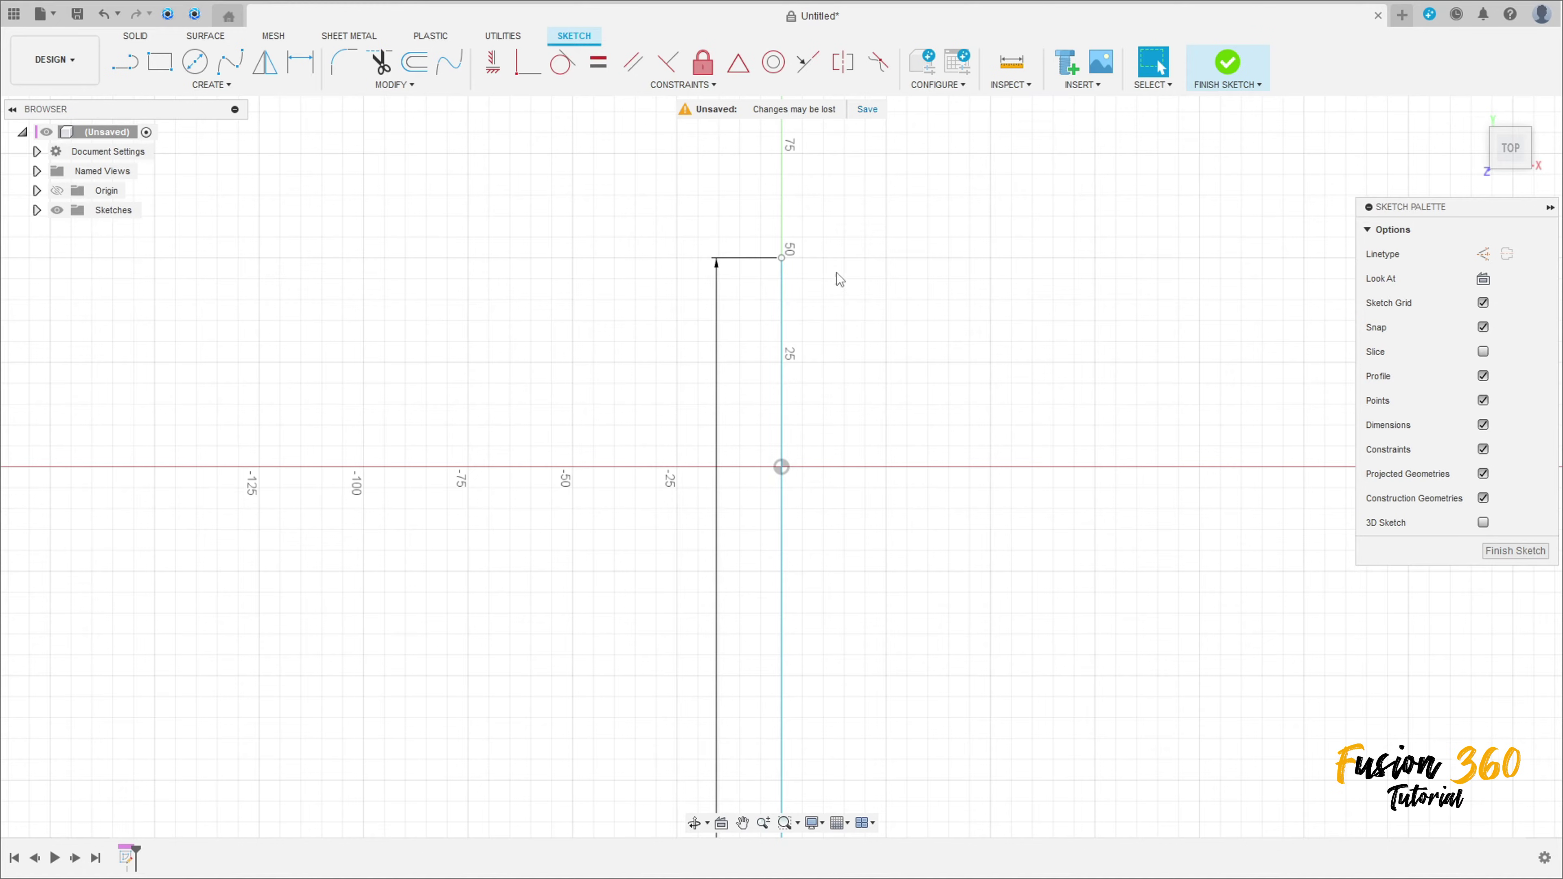
Centre the vertical 400 mm line on the sketch origin with a Midpoint constraint.
{"action": "left_click", "coordinate": [738, 62]}
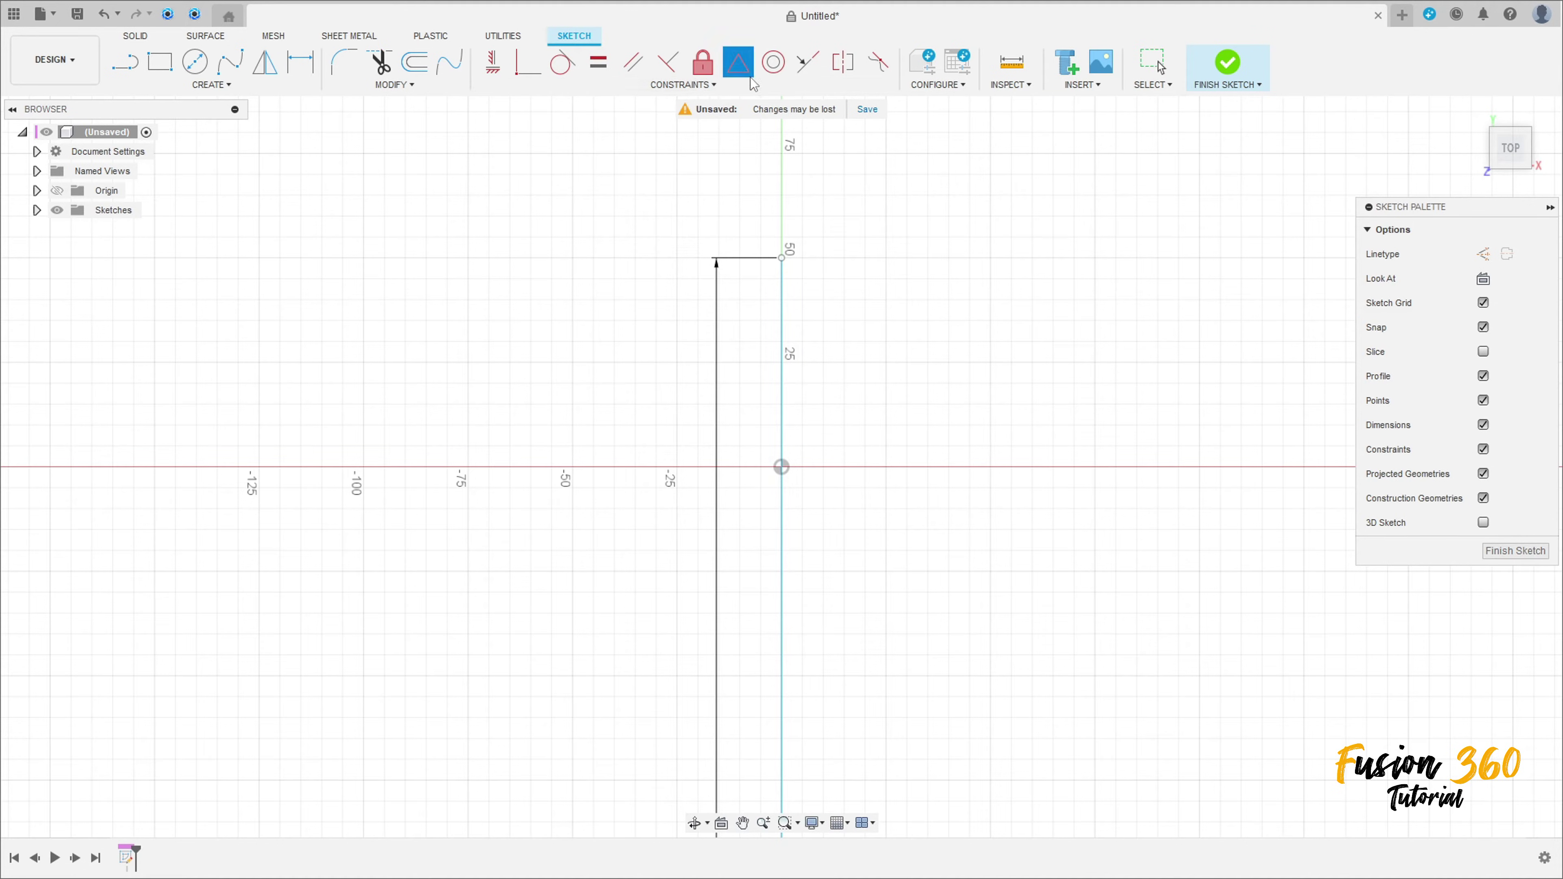
{"action": "left_click", "coordinate": [779, 329]}
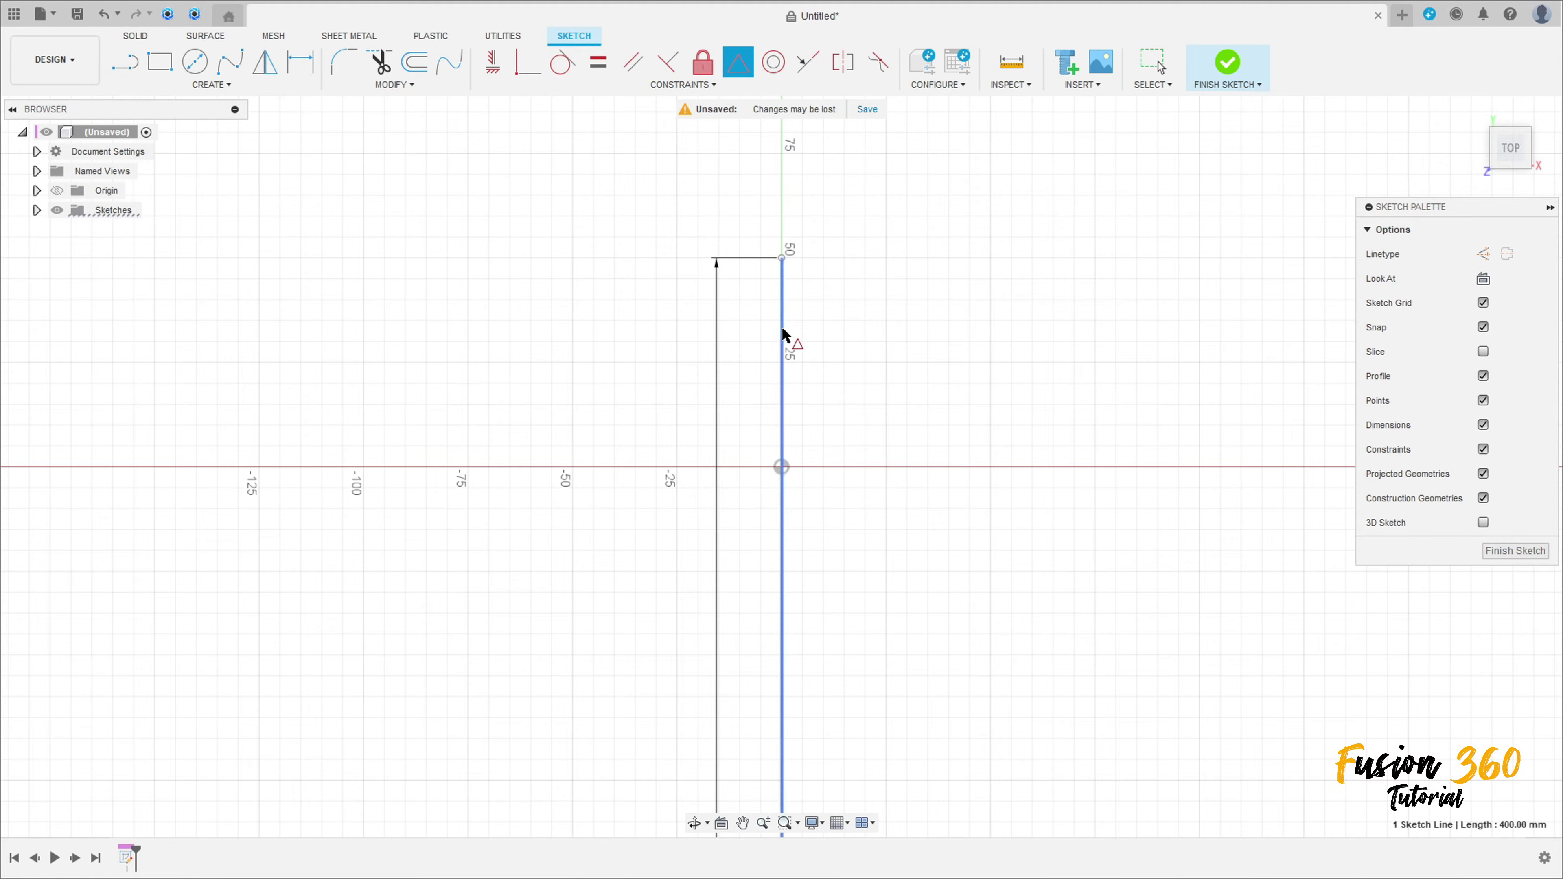
{"action": "left_click", "coordinate": [781, 468]}
{"action": "scroll", "coordinate": [780, 470], "scroll_direction": "down", "scroll_amount": 5}
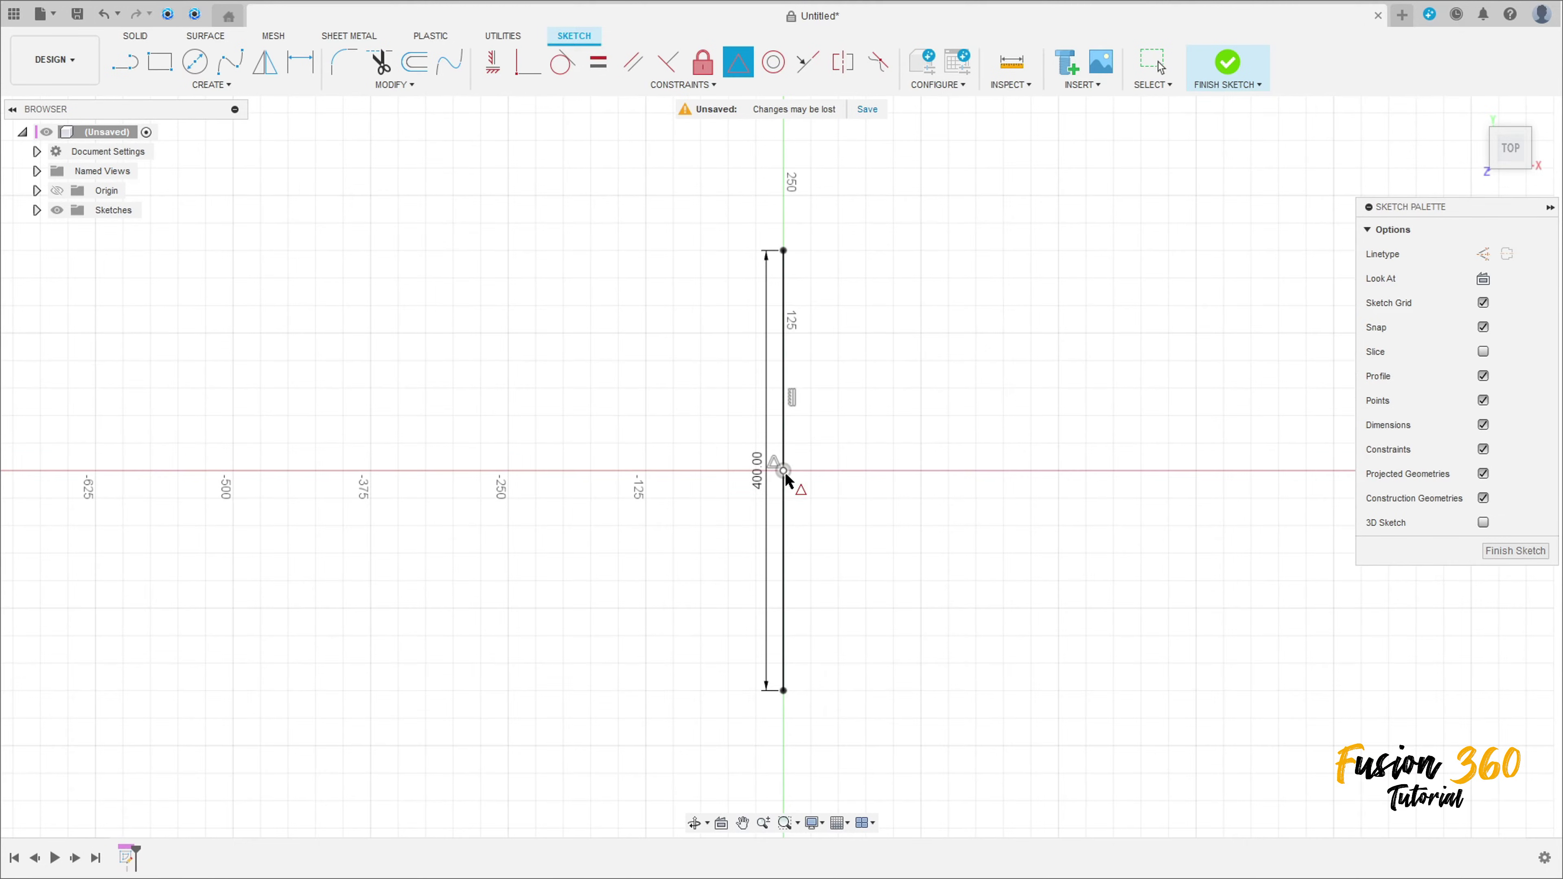
{"action": "key", "text": "Escape"}
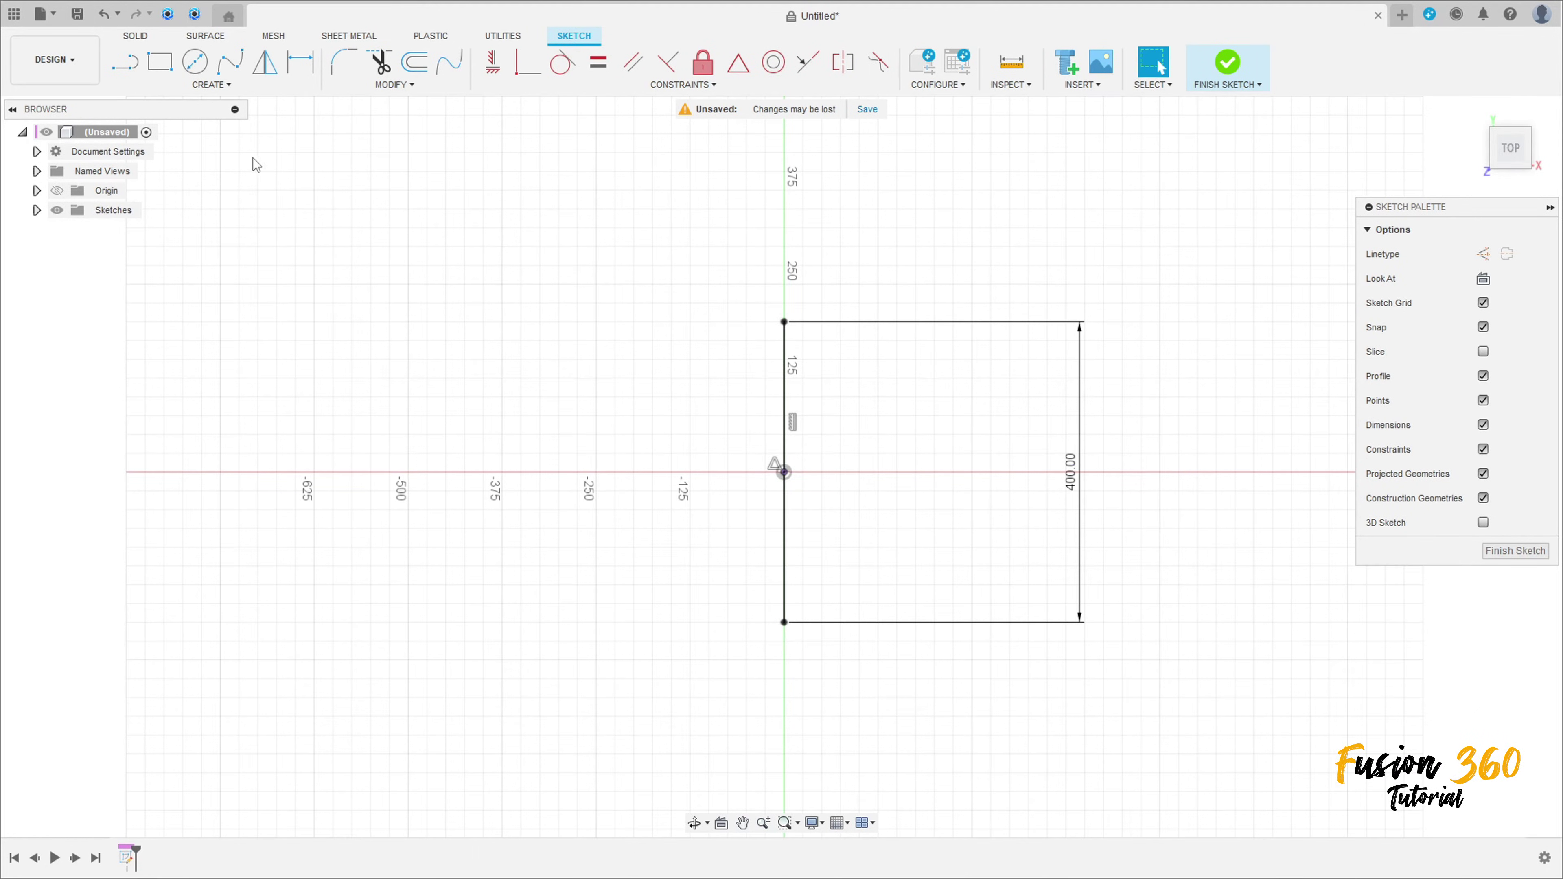
Draw an origin-centred ellipse with a 500 mm horizontal axis, passing through the vertical line's upper endpoint, and finish the sketch.
{"action": "left_click", "coordinate": [211, 84]}
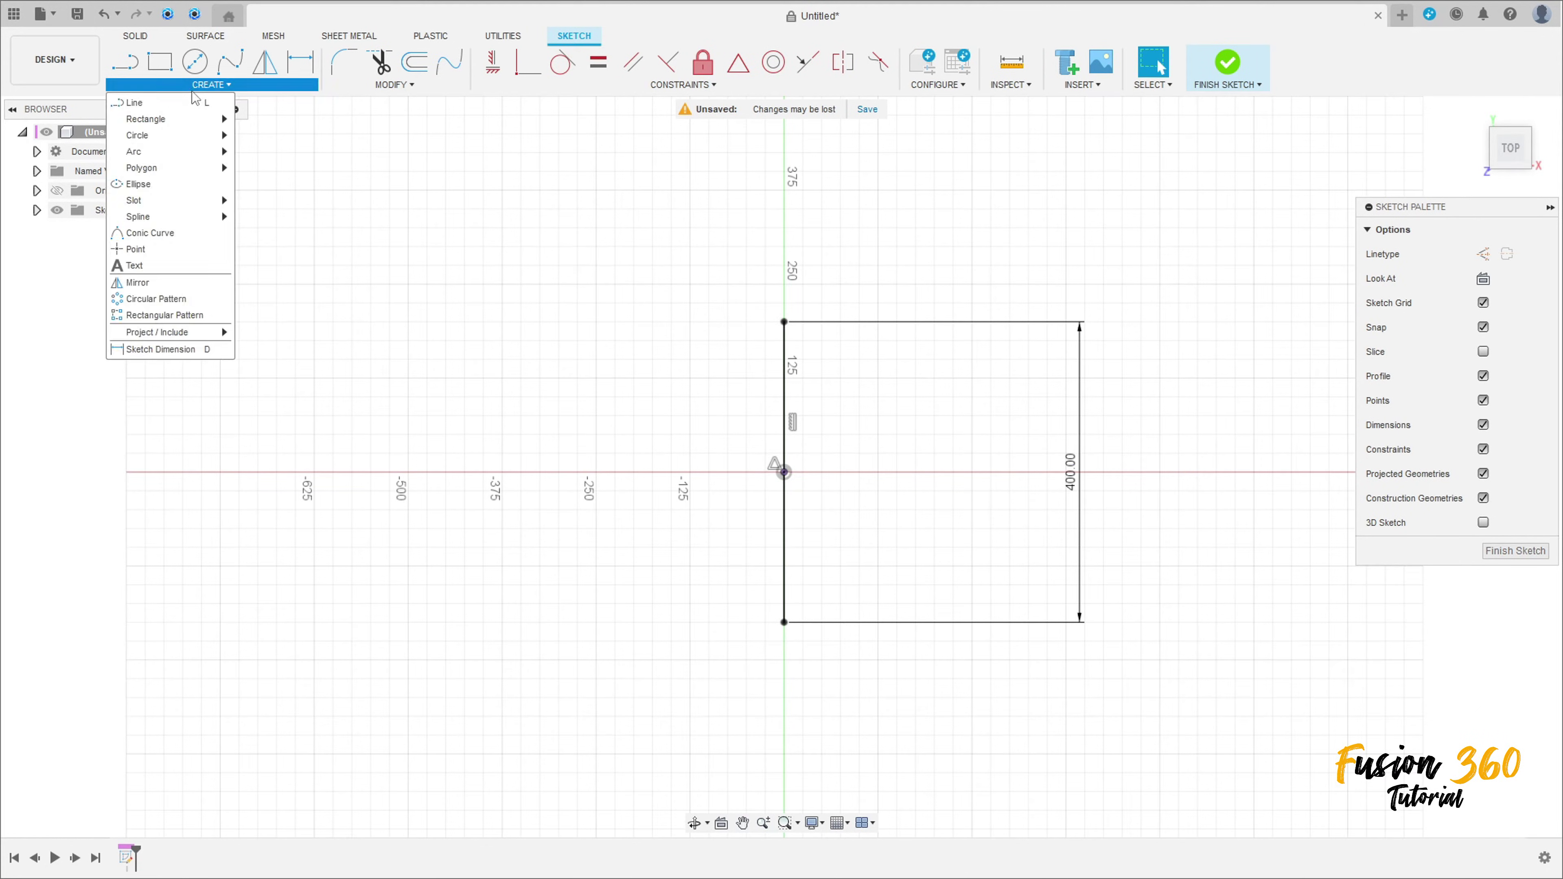
{"action": "left_click", "coordinate": [166, 186]}
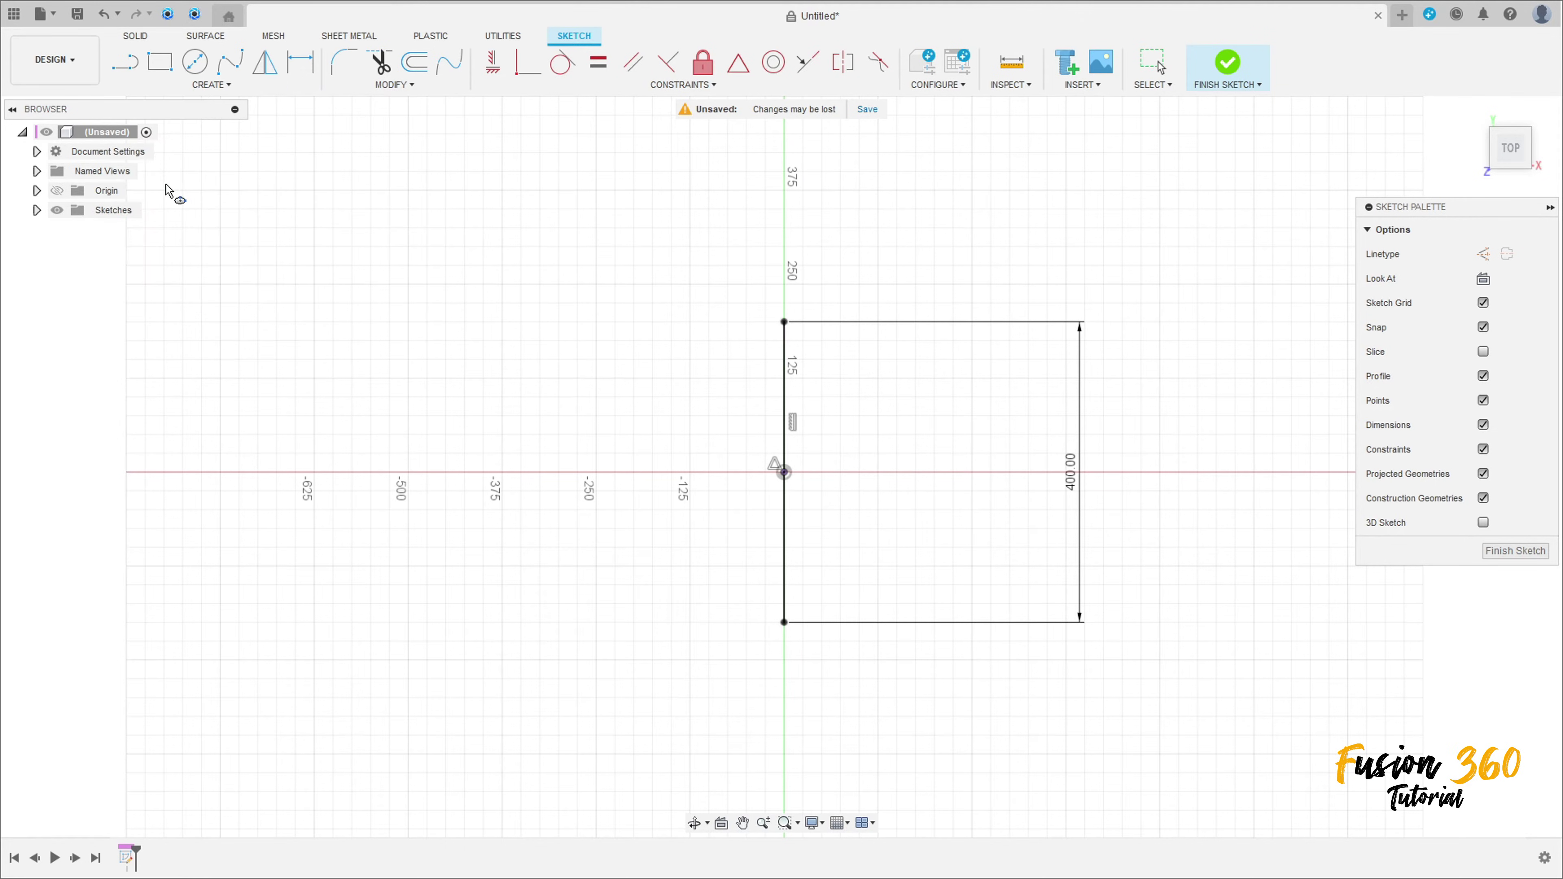
{"action": "left_click", "coordinate": [784, 472]}
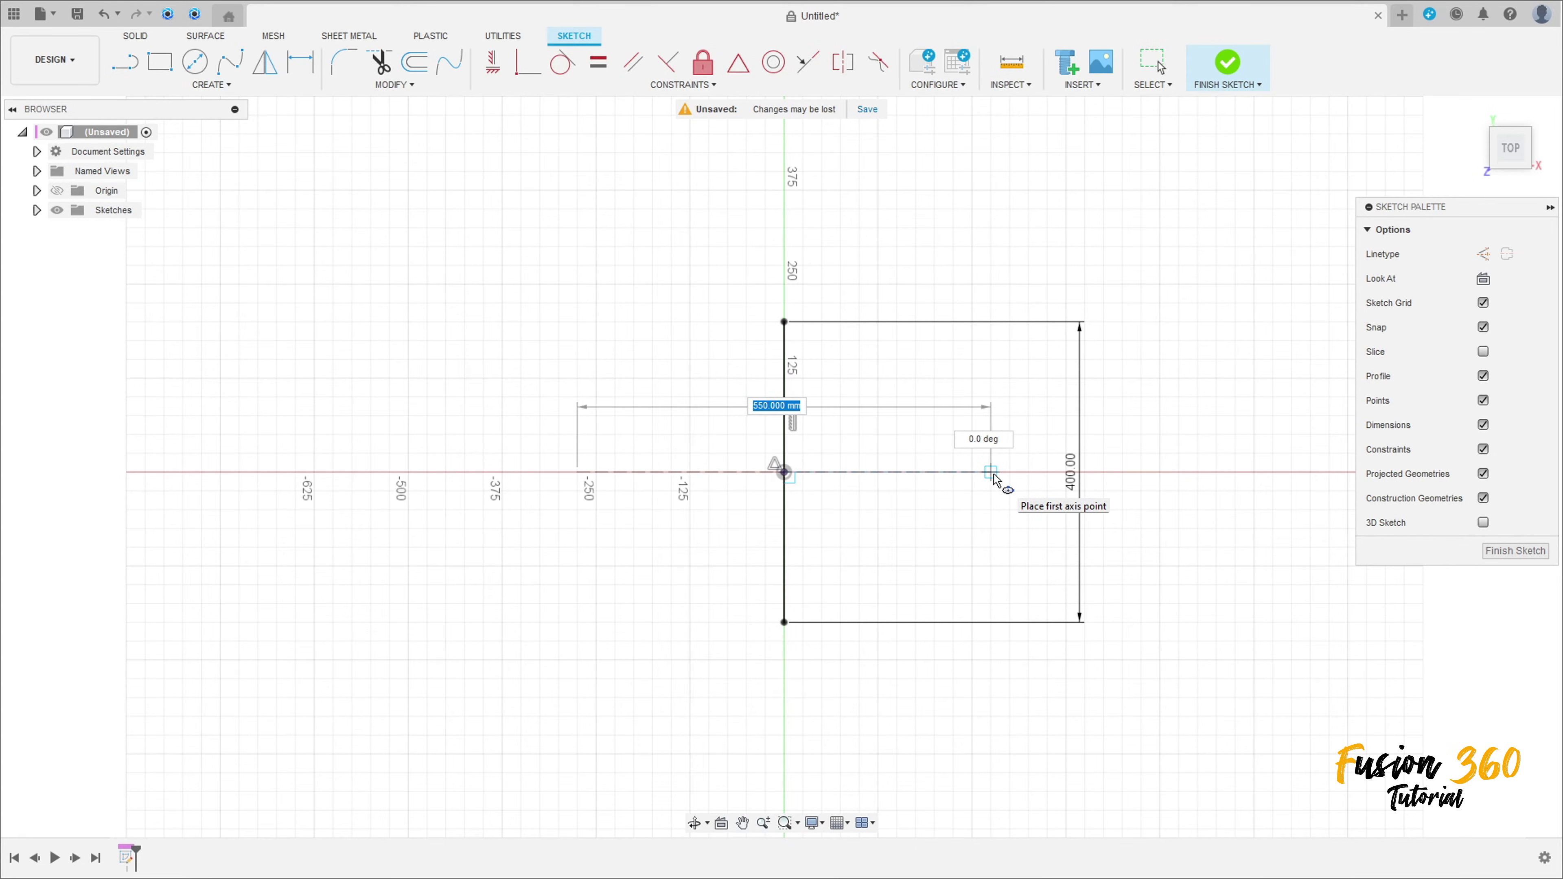
{"action": "type", "text": "500"}
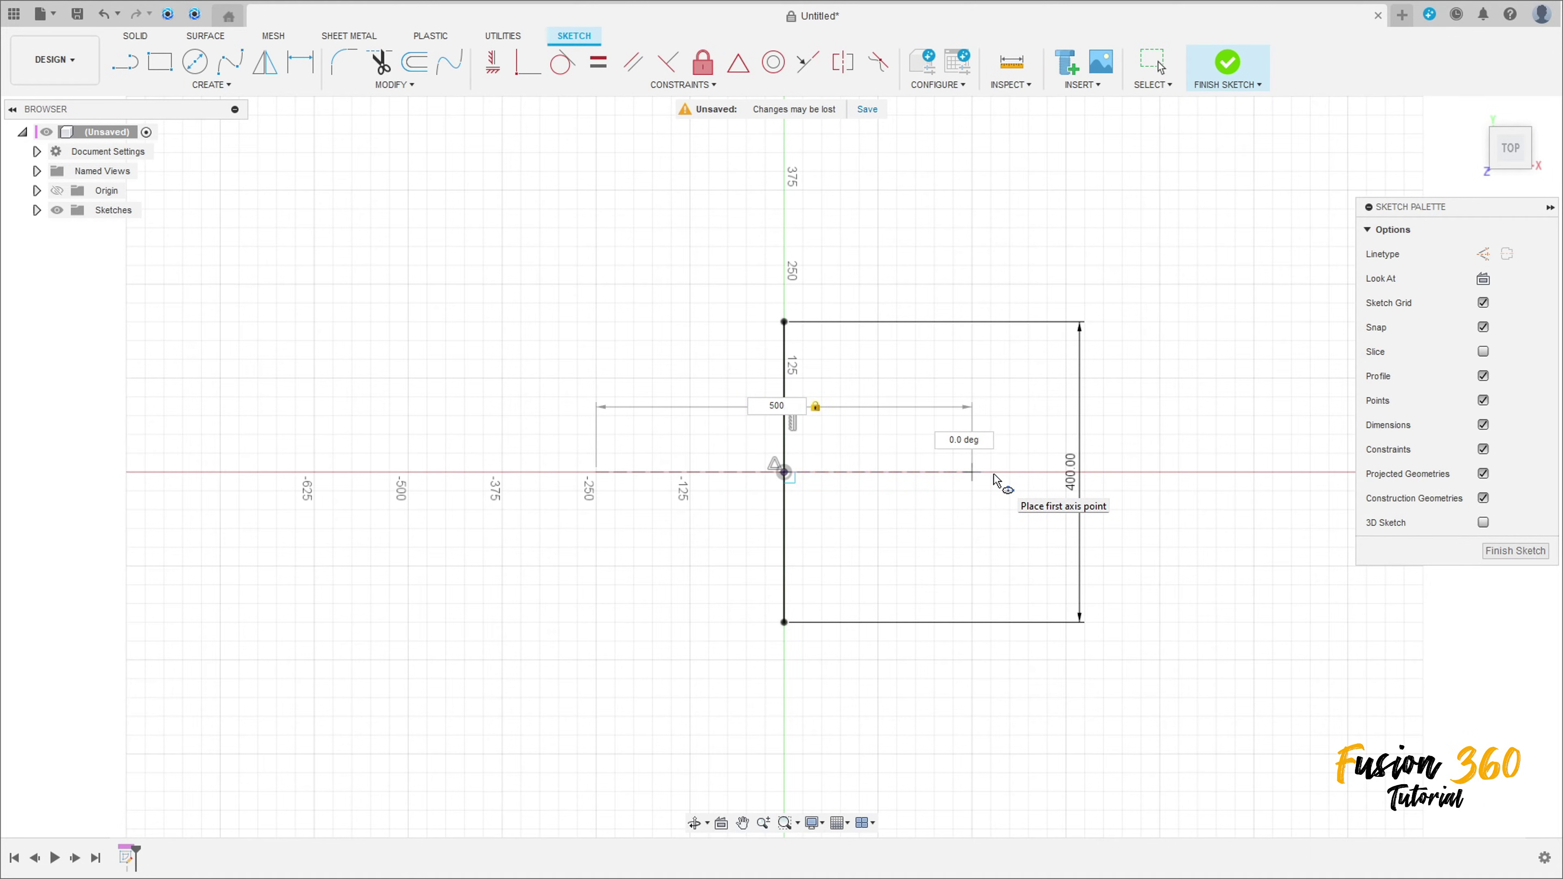
{"action": "key", "text": "Return"}
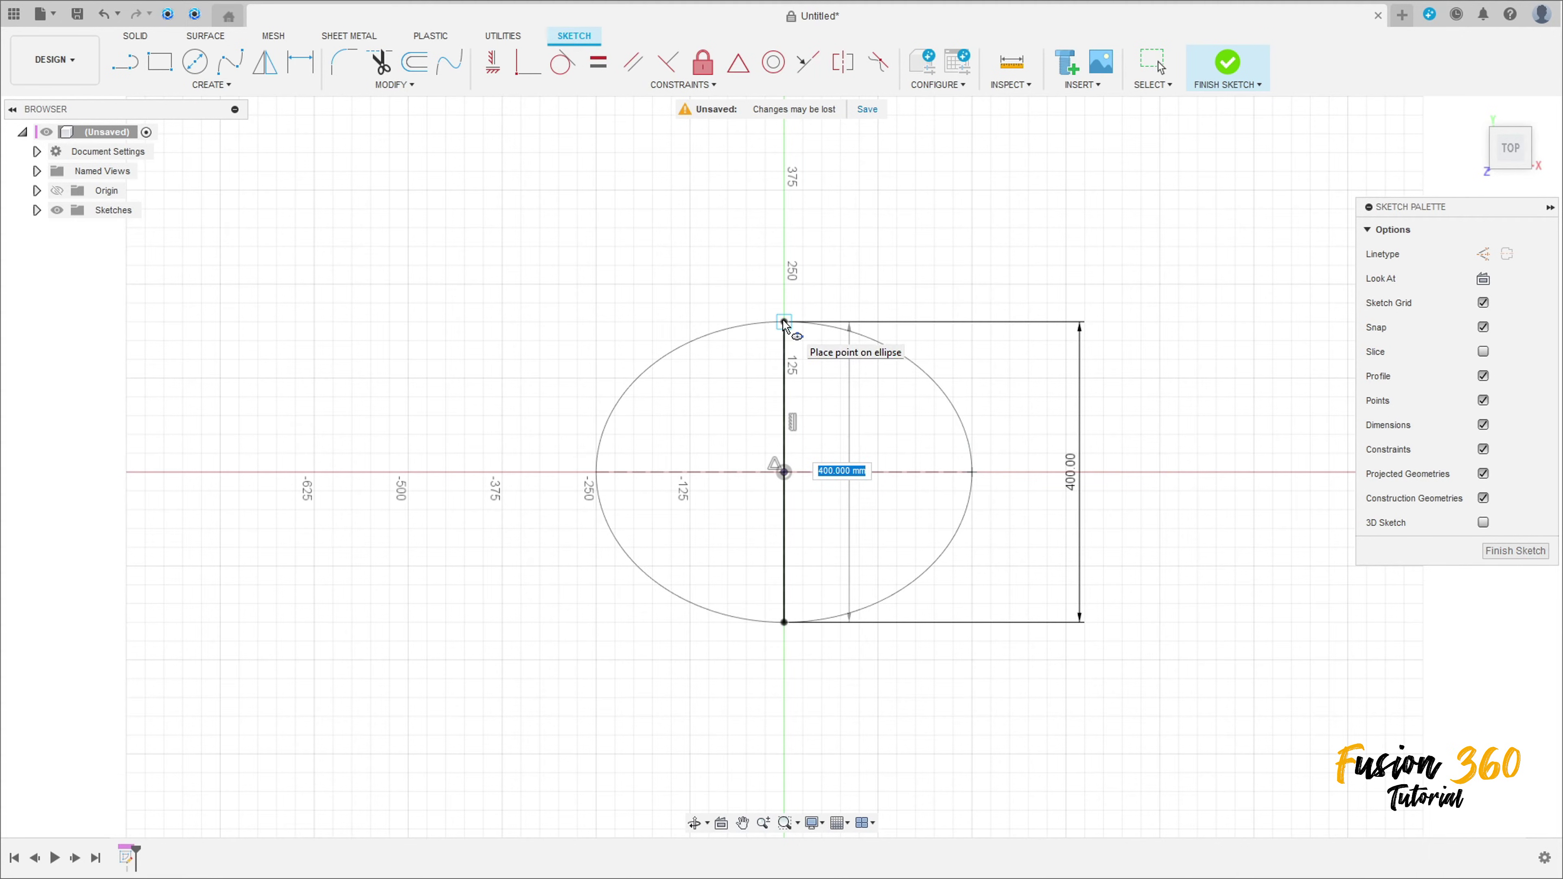
{"action": "left_click", "coordinate": [782, 321]}
{"action": "key", "text": "Escape"}
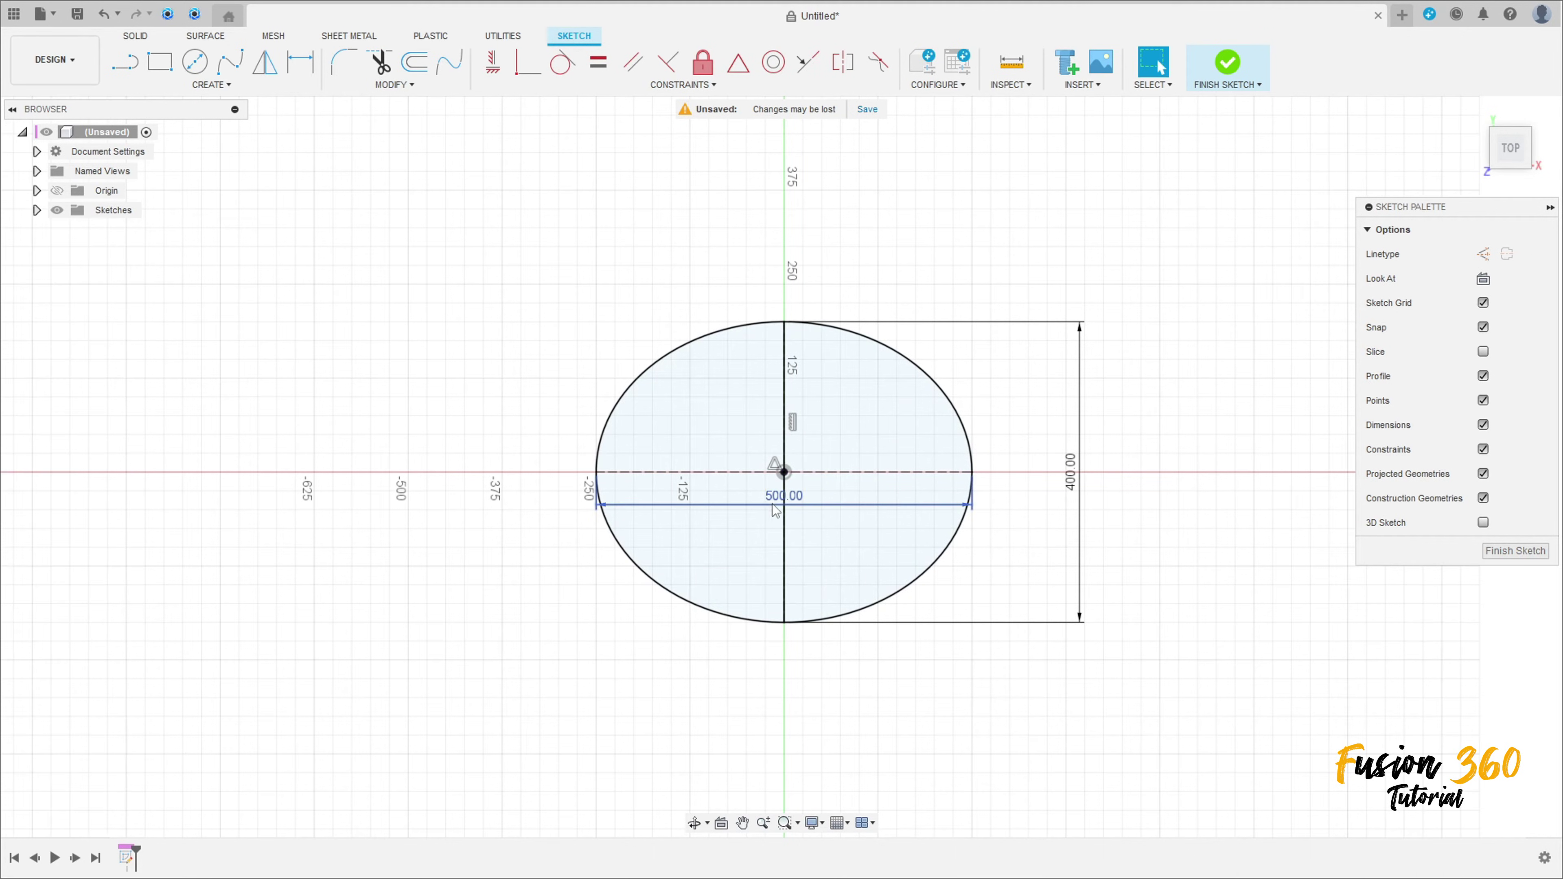
{"action": "left_click_drag", "start_coordinate": [774, 510], "coordinate": [764, 216]}
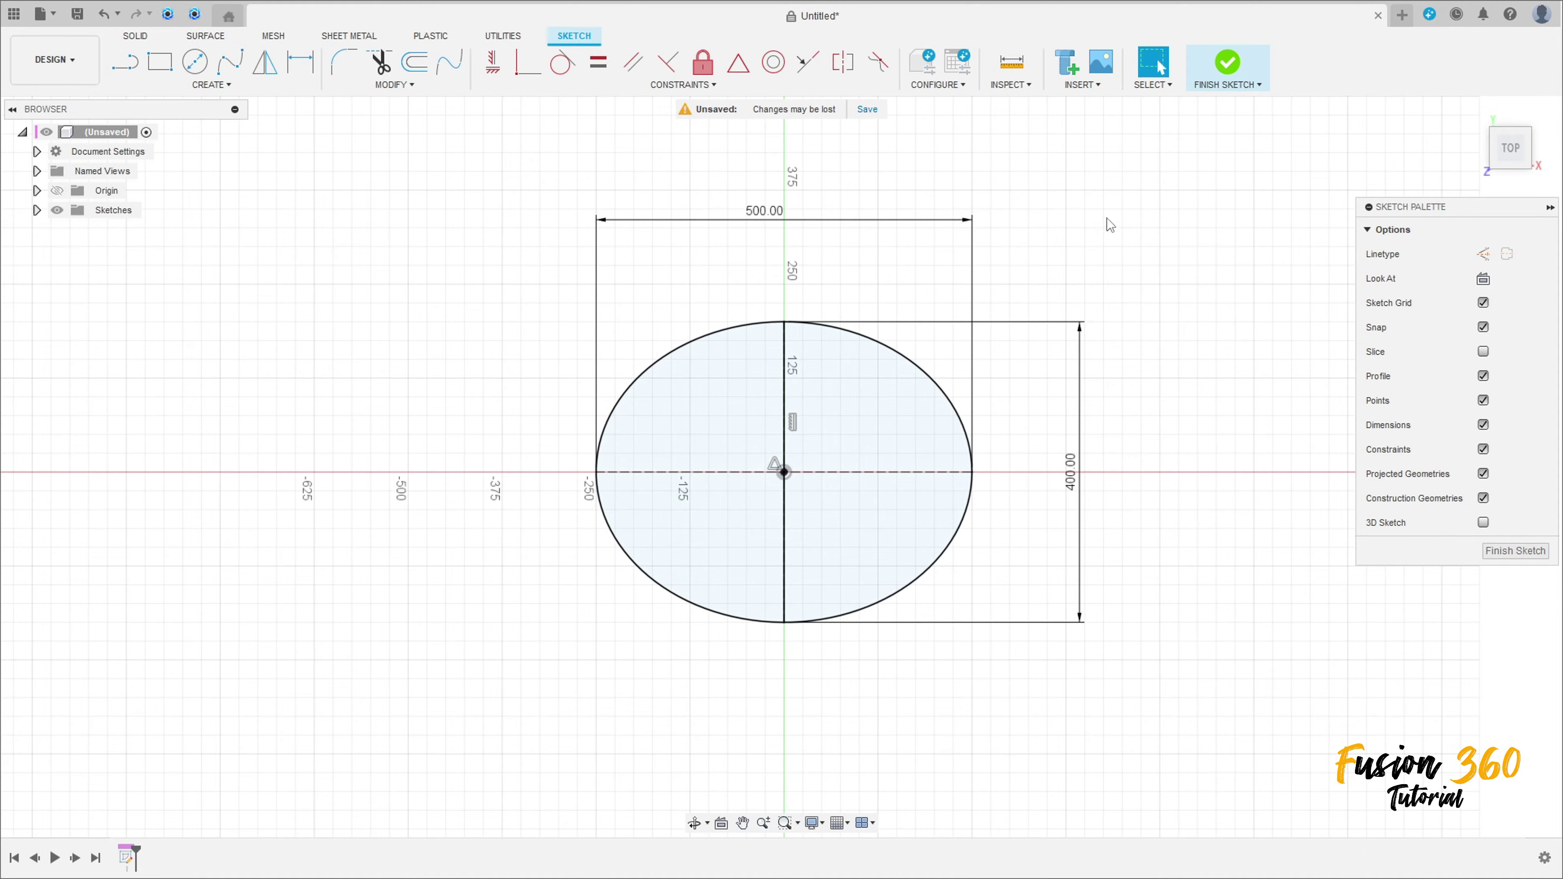
{"action": "left_click", "coordinate": [1227, 62]}
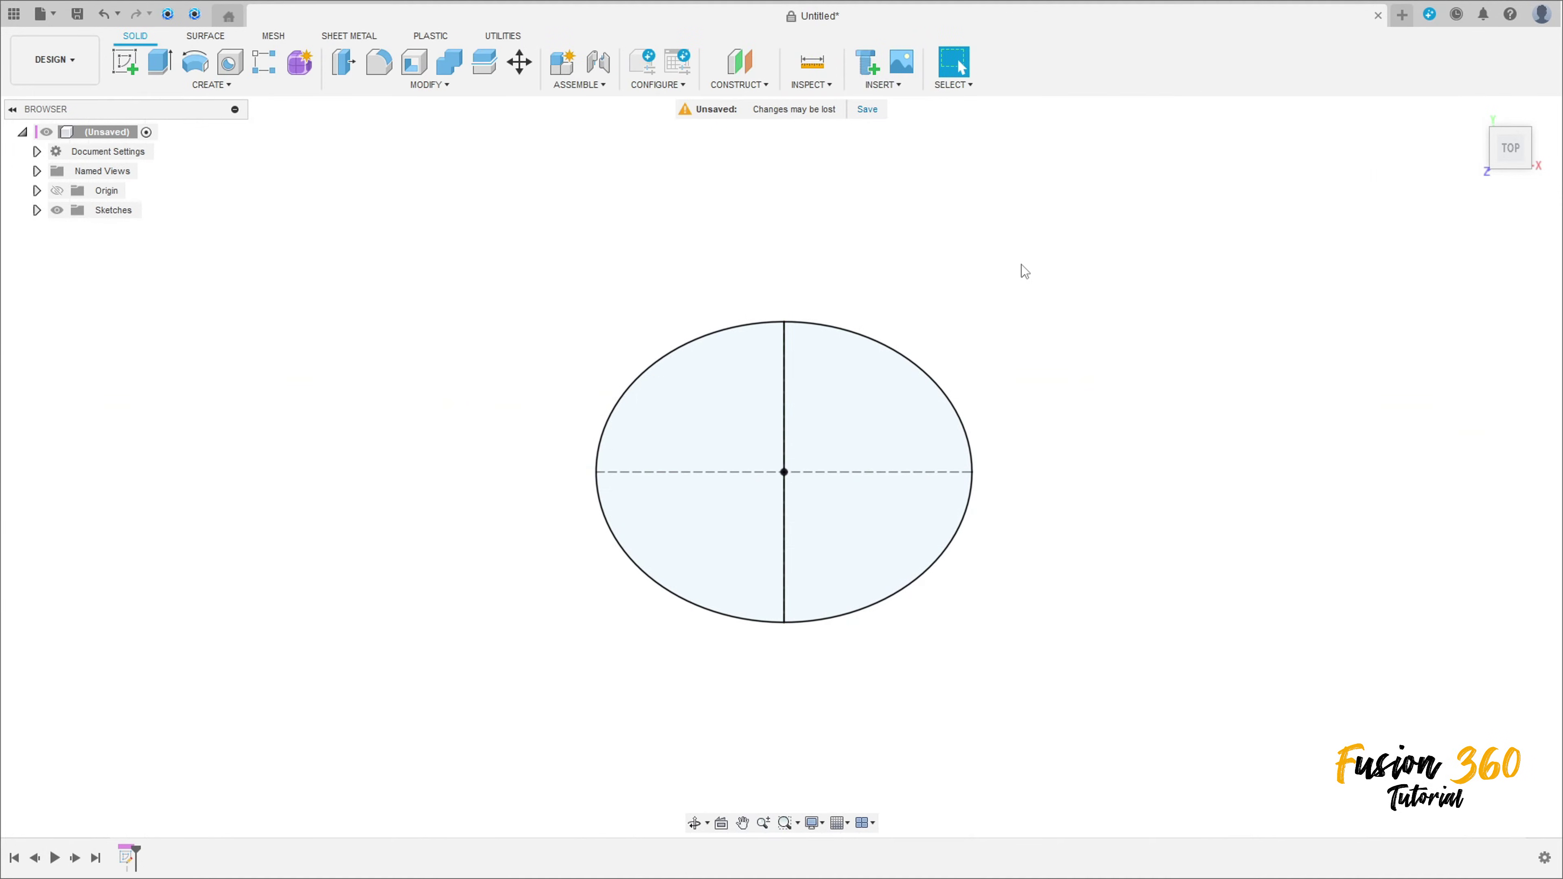
Revolve one half of the ellipse 360 degrees around the straight centre line as a new body.
{"action": "left_click", "coordinate": [1473, 110]}
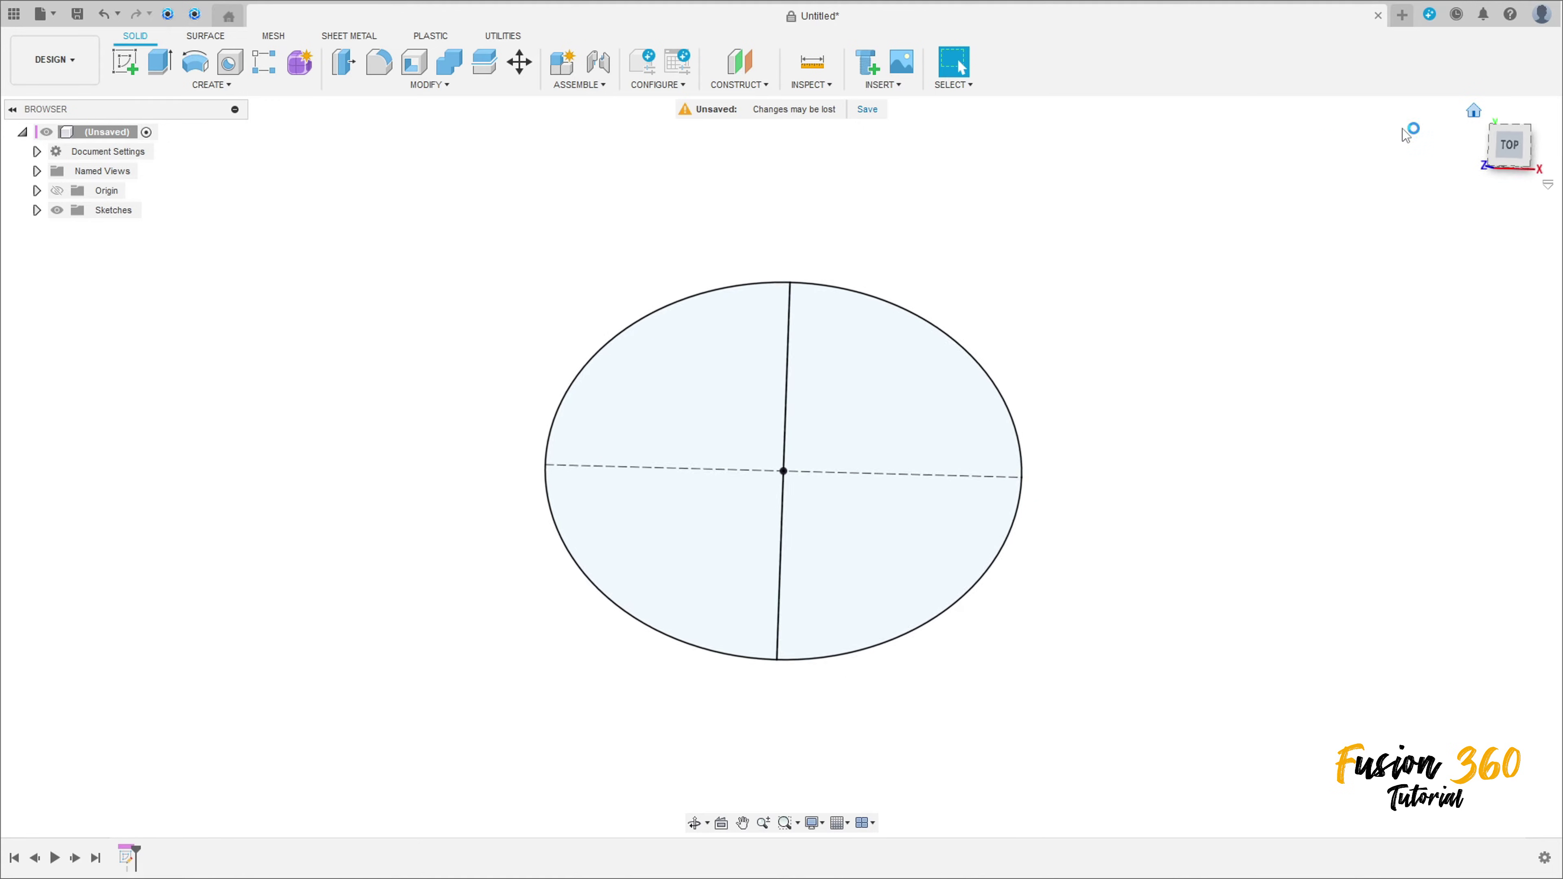
{"action": "left_click", "coordinate": [194, 62]}
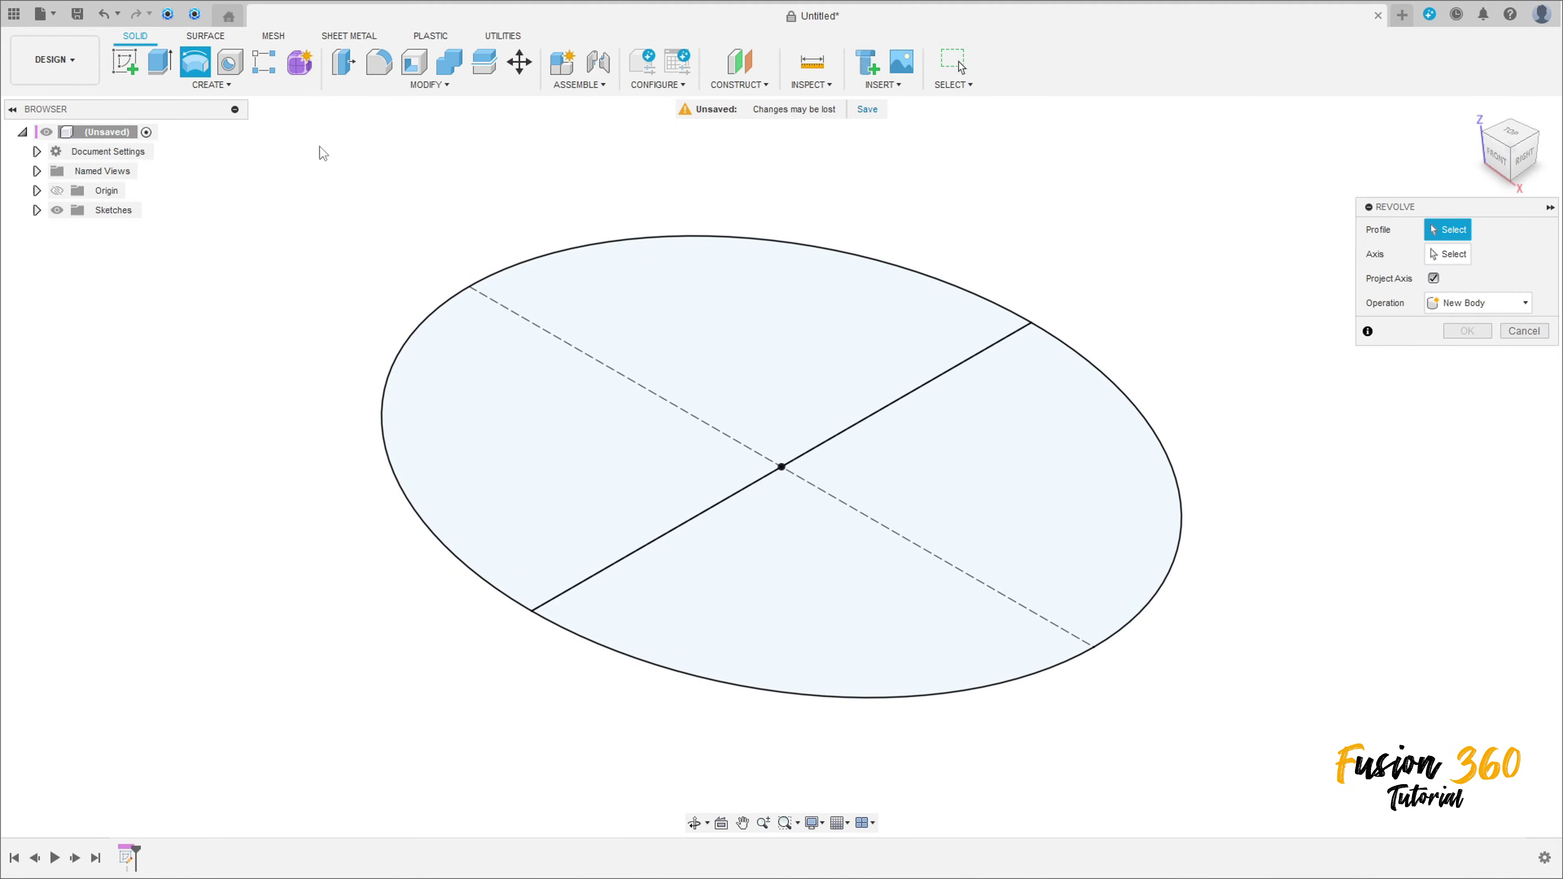
{"action": "left_click", "coordinate": [669, 340]}
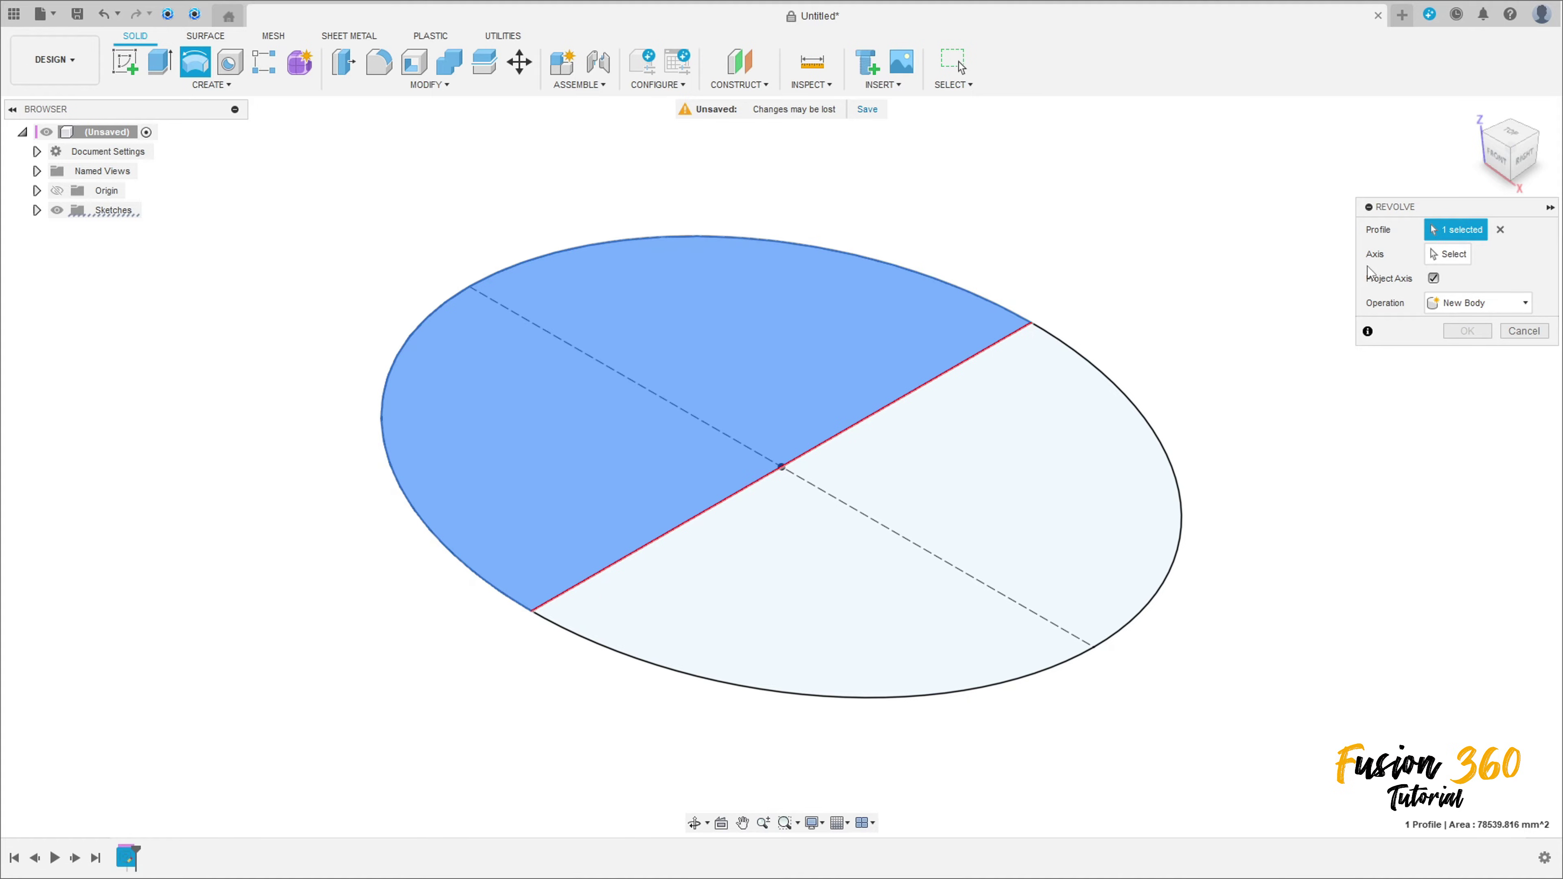
{"action": "left_click", "coordinate": [979, 362]}
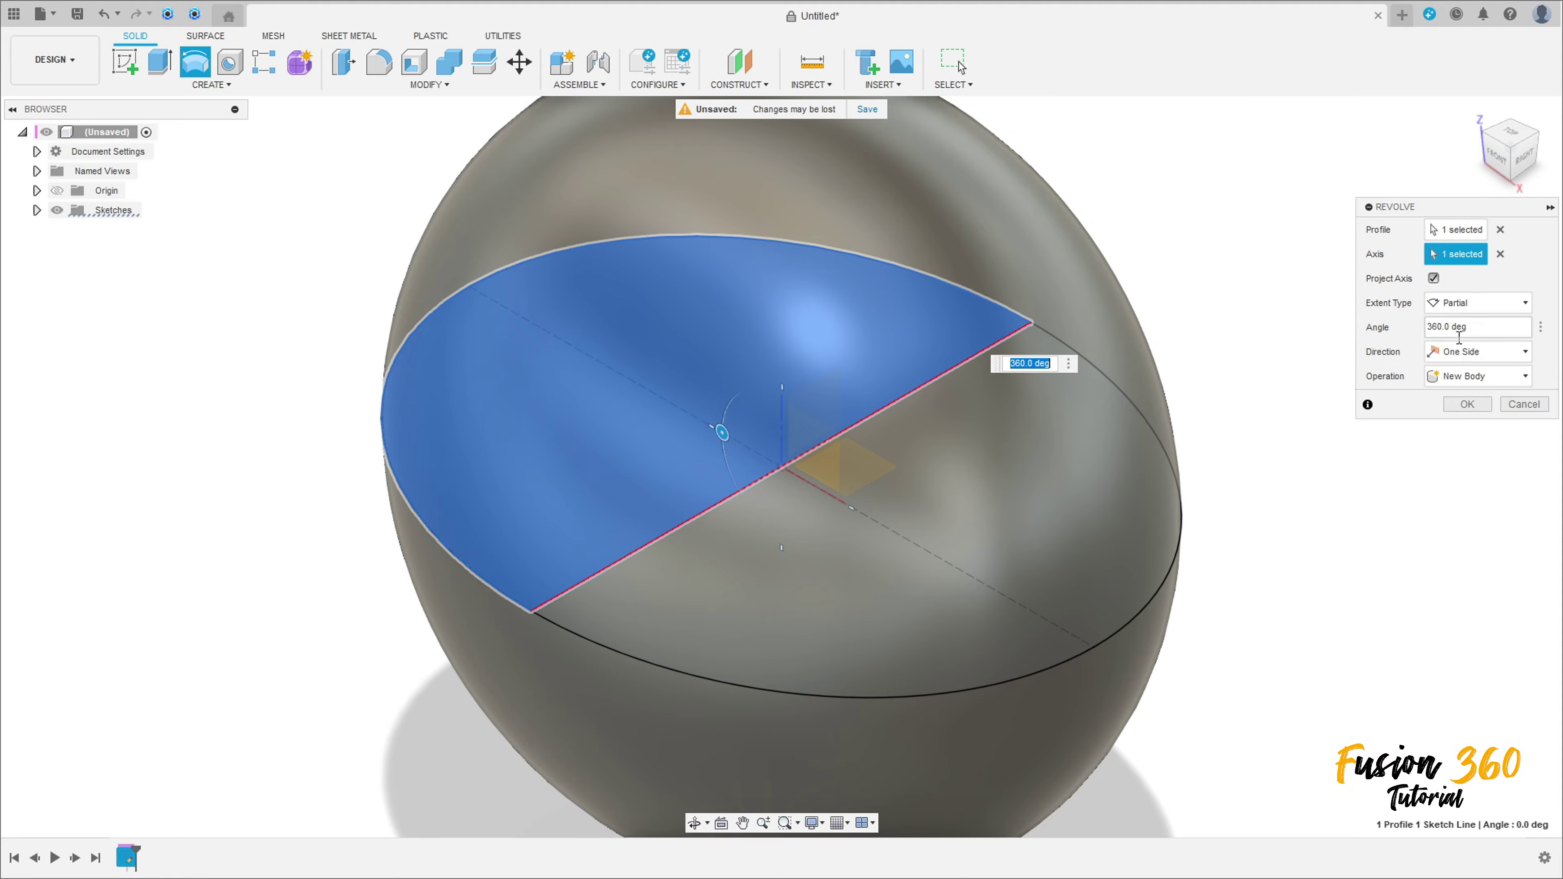
{"action": "left_click", "coordinate": [1466, 411]}
{"action": "scroll", "coordinate": [1234, 431], "scroll_direction": "down", "scroll_amount": 3}
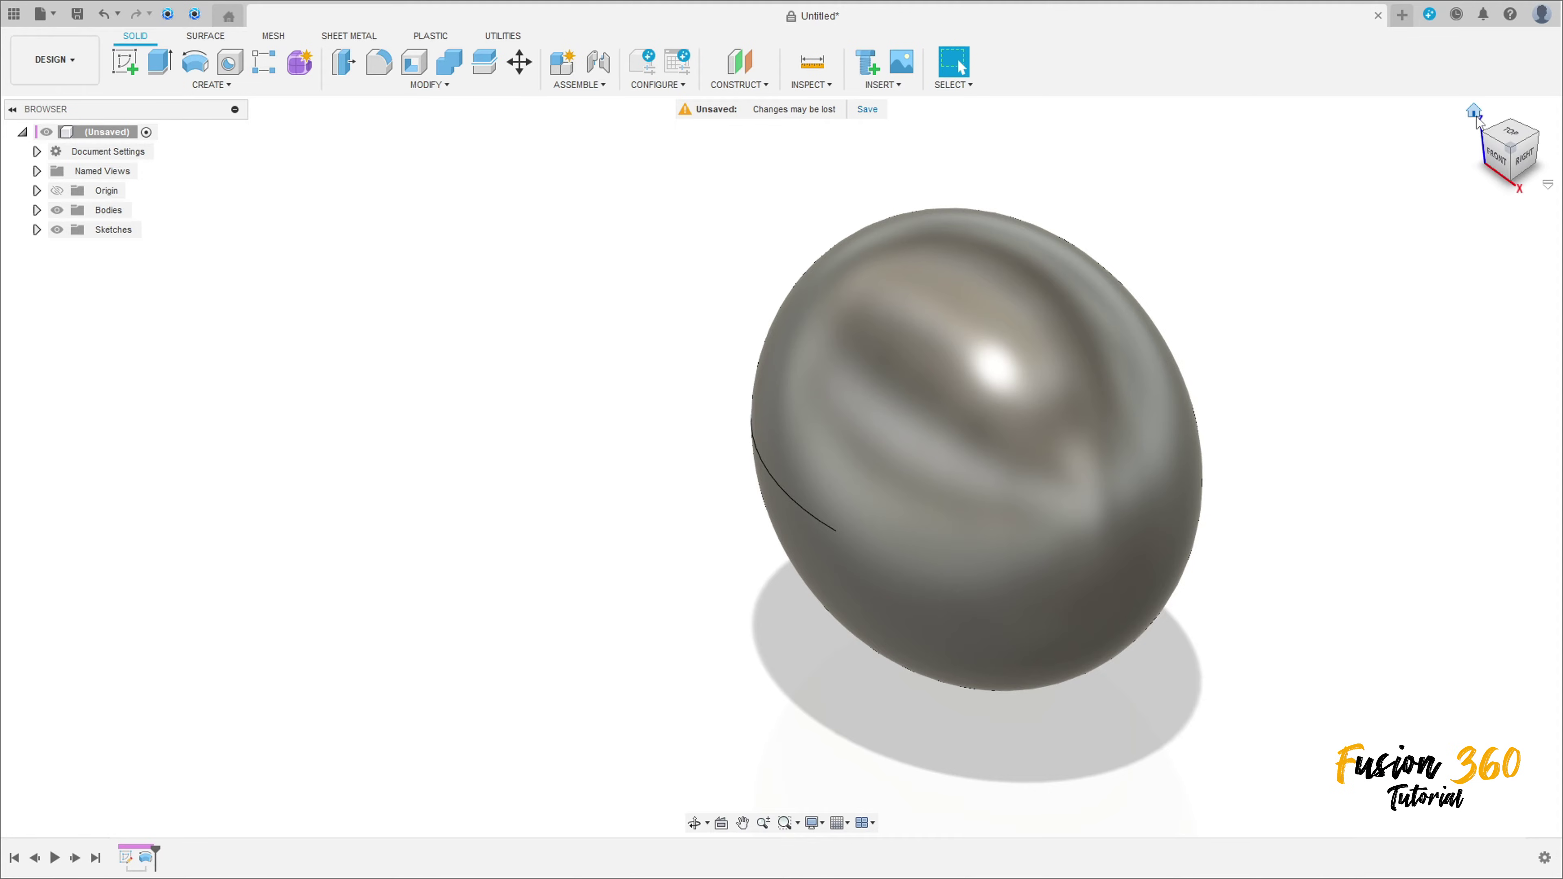
Start a sketch on the front plane through the origin and add the revolved body's outline with Intersect.
{"action": "left_click", "coordinate": [1476, 122]}
{"action": "mouse_move", "coordinate": [948, 368]}
{"action": "left_mouse_down"}
{"action": "mouse_move", "coordinate": [1029, 342]}
{"action": "mouse_move", "coordinate": [966, 360]}
{"action": "left_mouse_up"}
{"action": "key", "text": "Escape"}
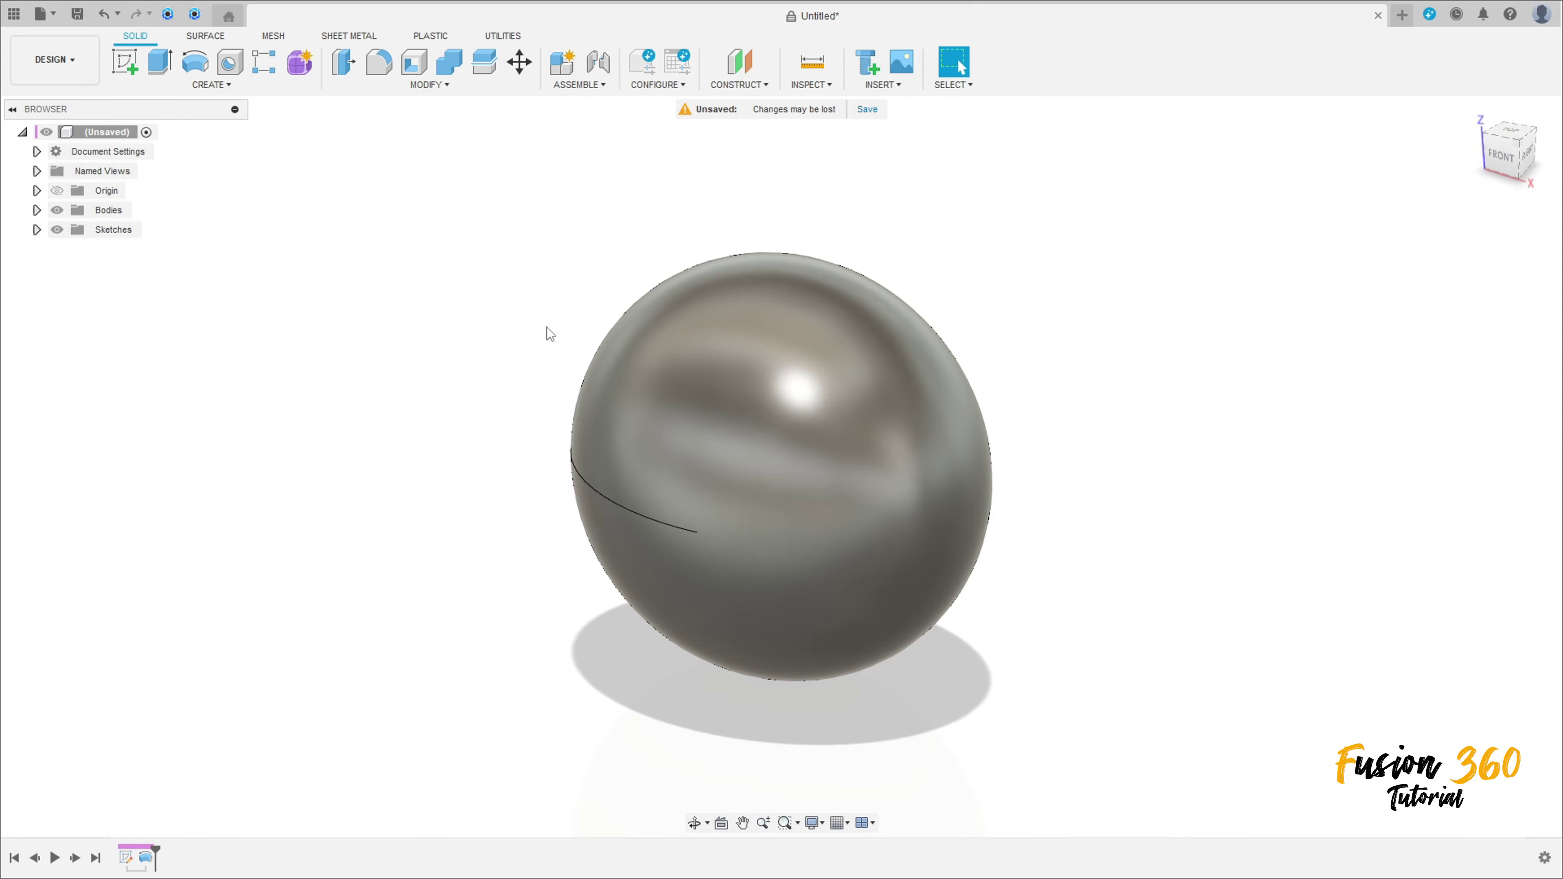
{"action": "left_click", "coordinate": [125, 62]}
{"action": "left_click", "coordinate": [823, 425]}
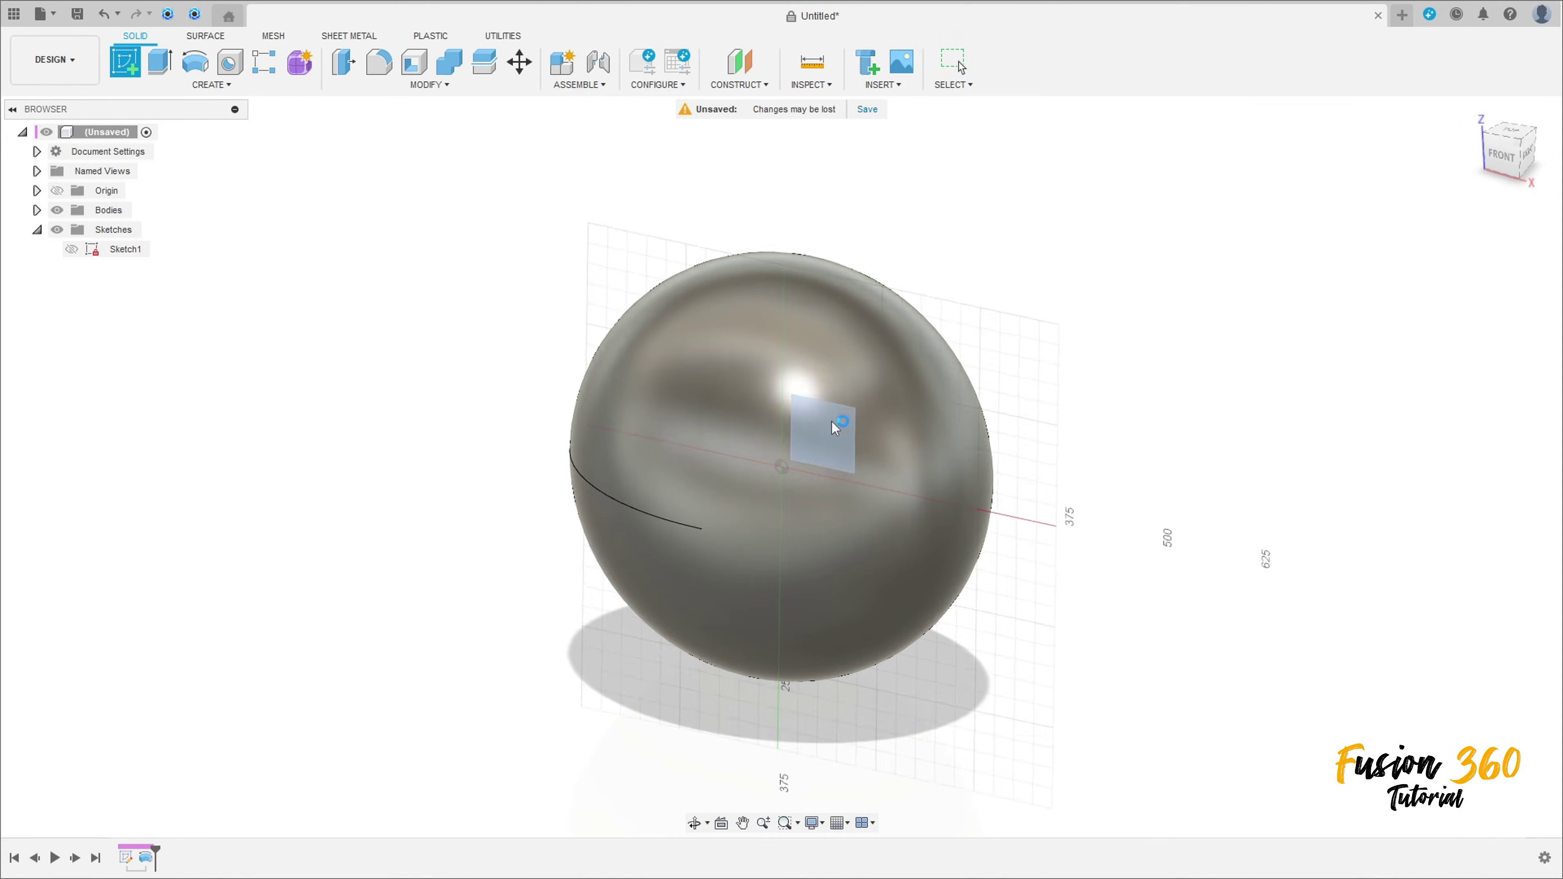
{"action": "left_click", "coordinate": [211, 84]}
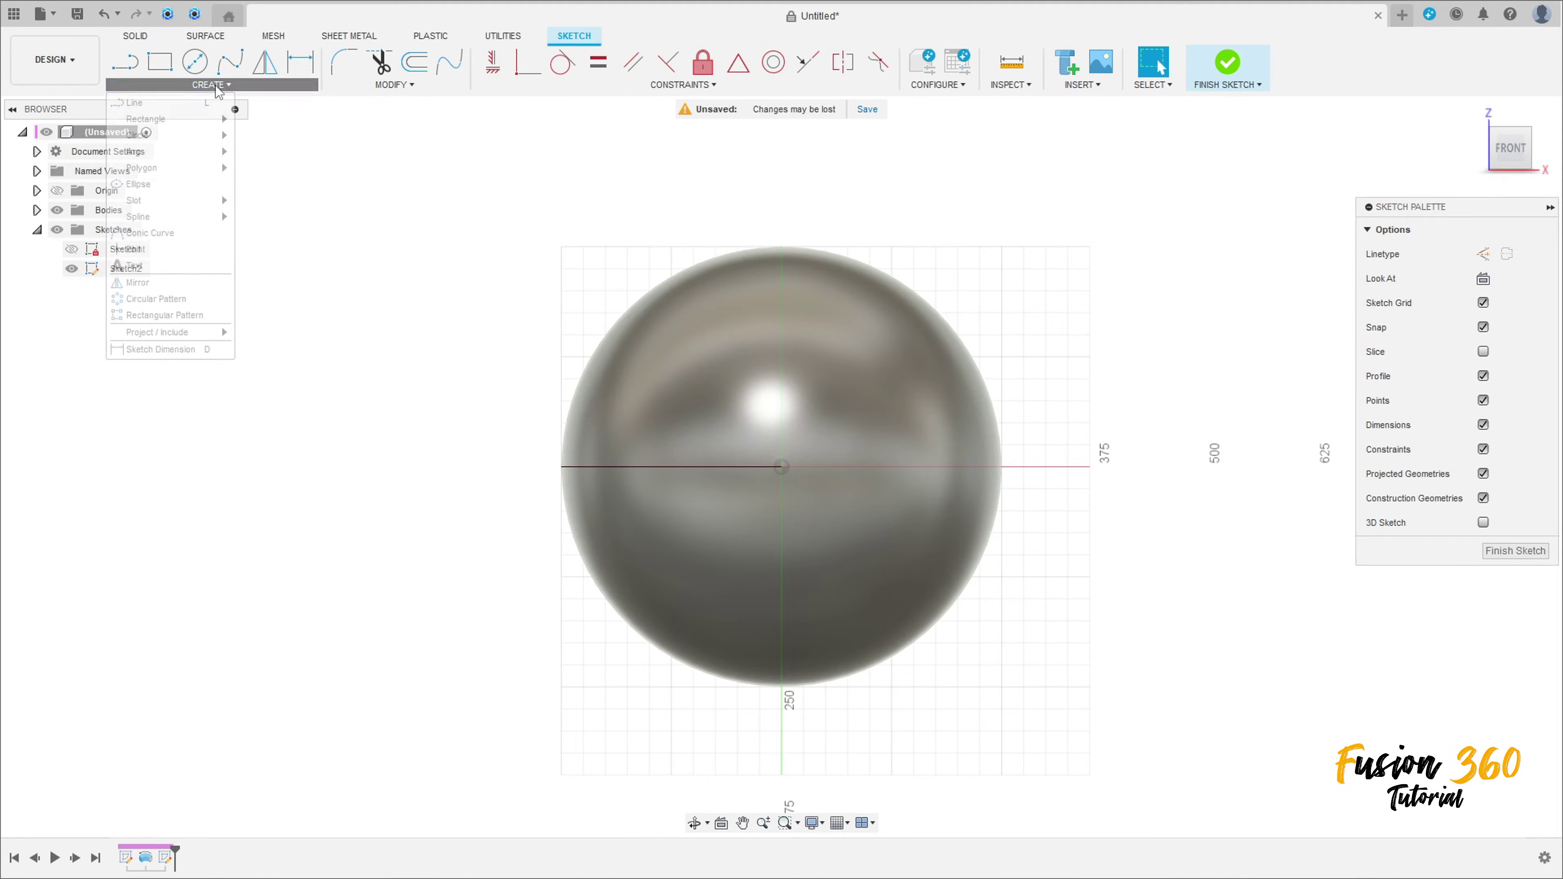
{"action": "mouse_move", "coordinate": [164, 333]}
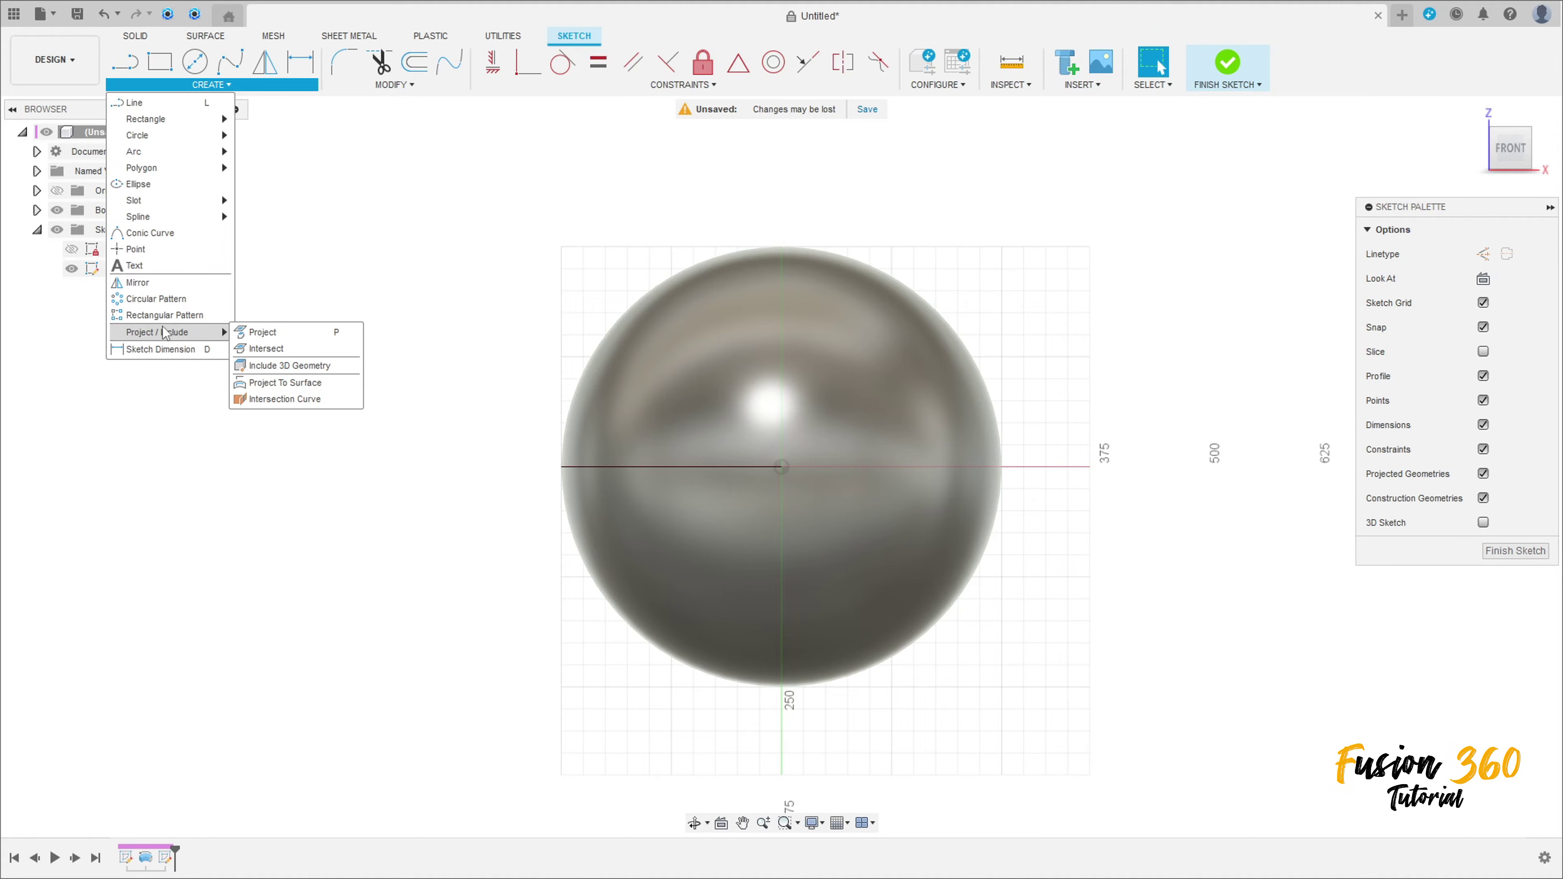
{"action": "left_click", "coordinate": [271, 350]}
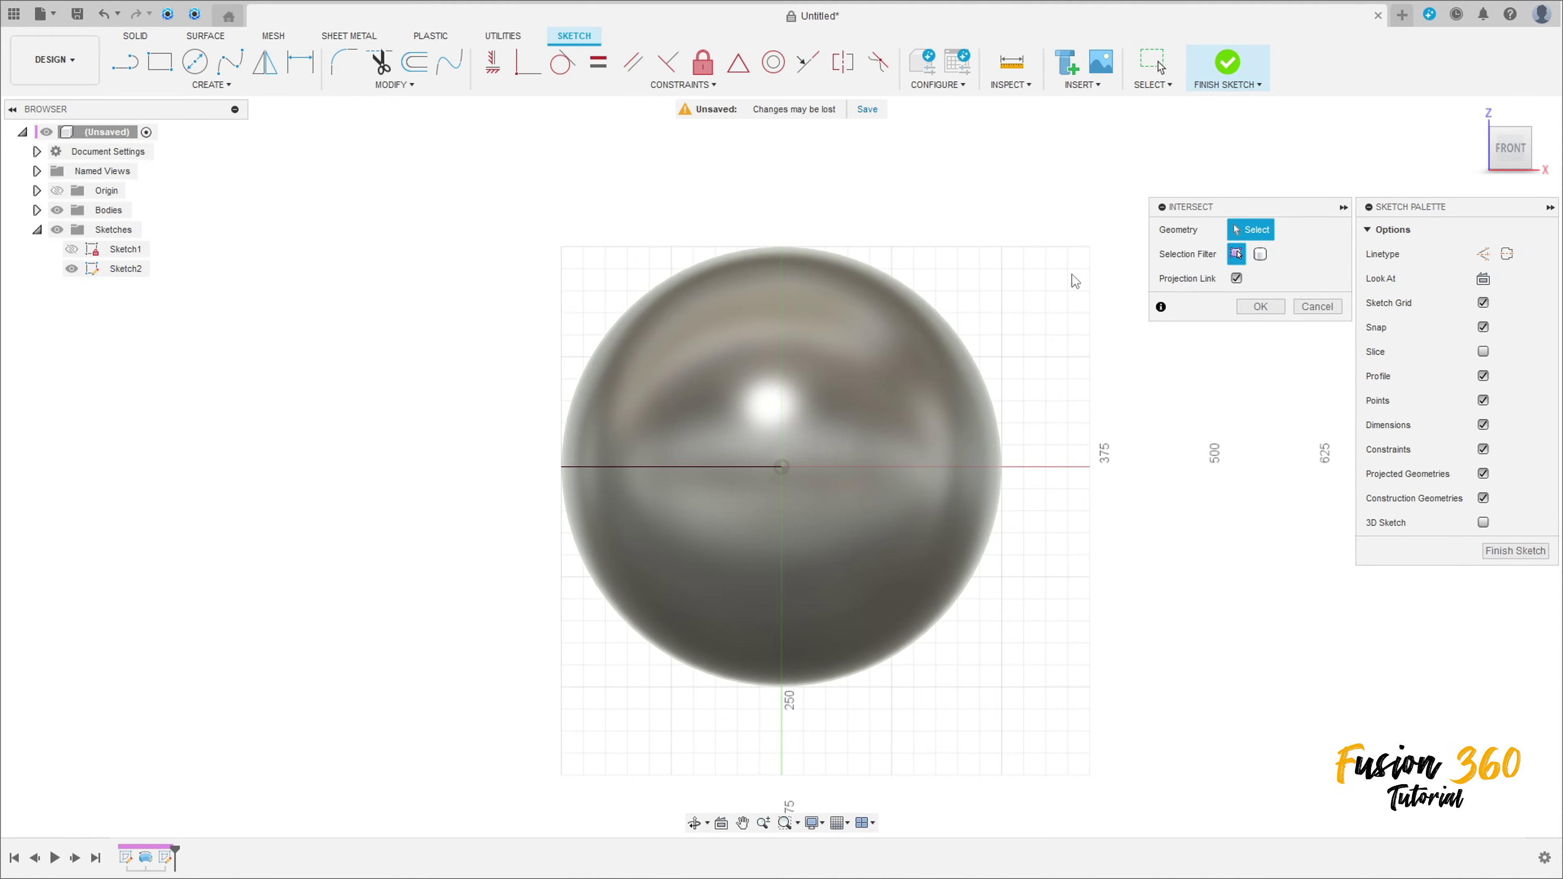
{"action": "left_click", "coordinate": [785, 298]}
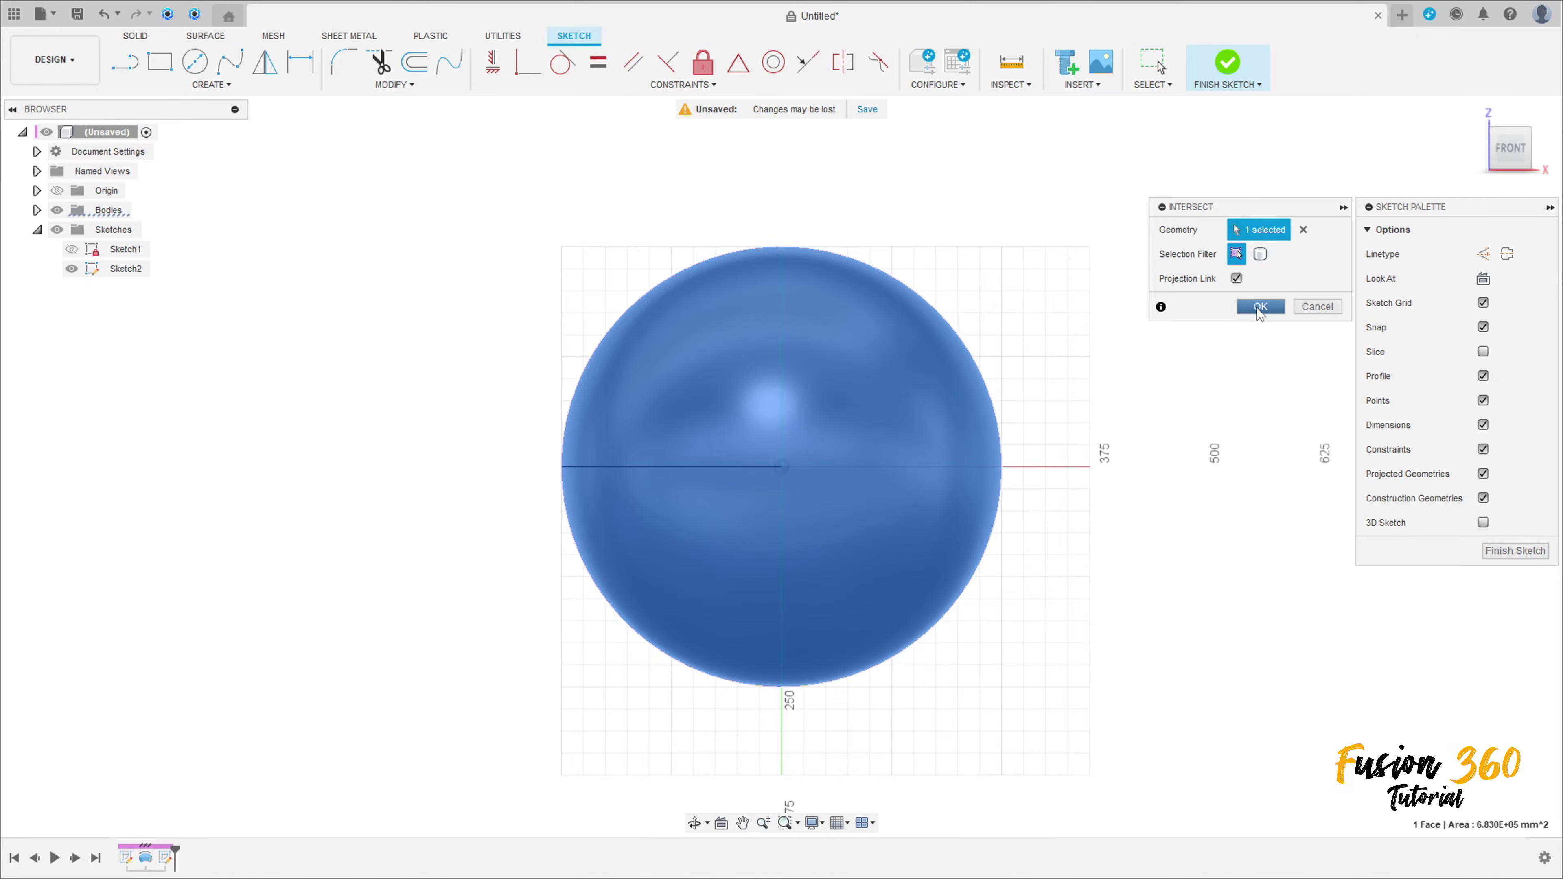
{"action": "left_click", "coordinate": [1260, 306]}
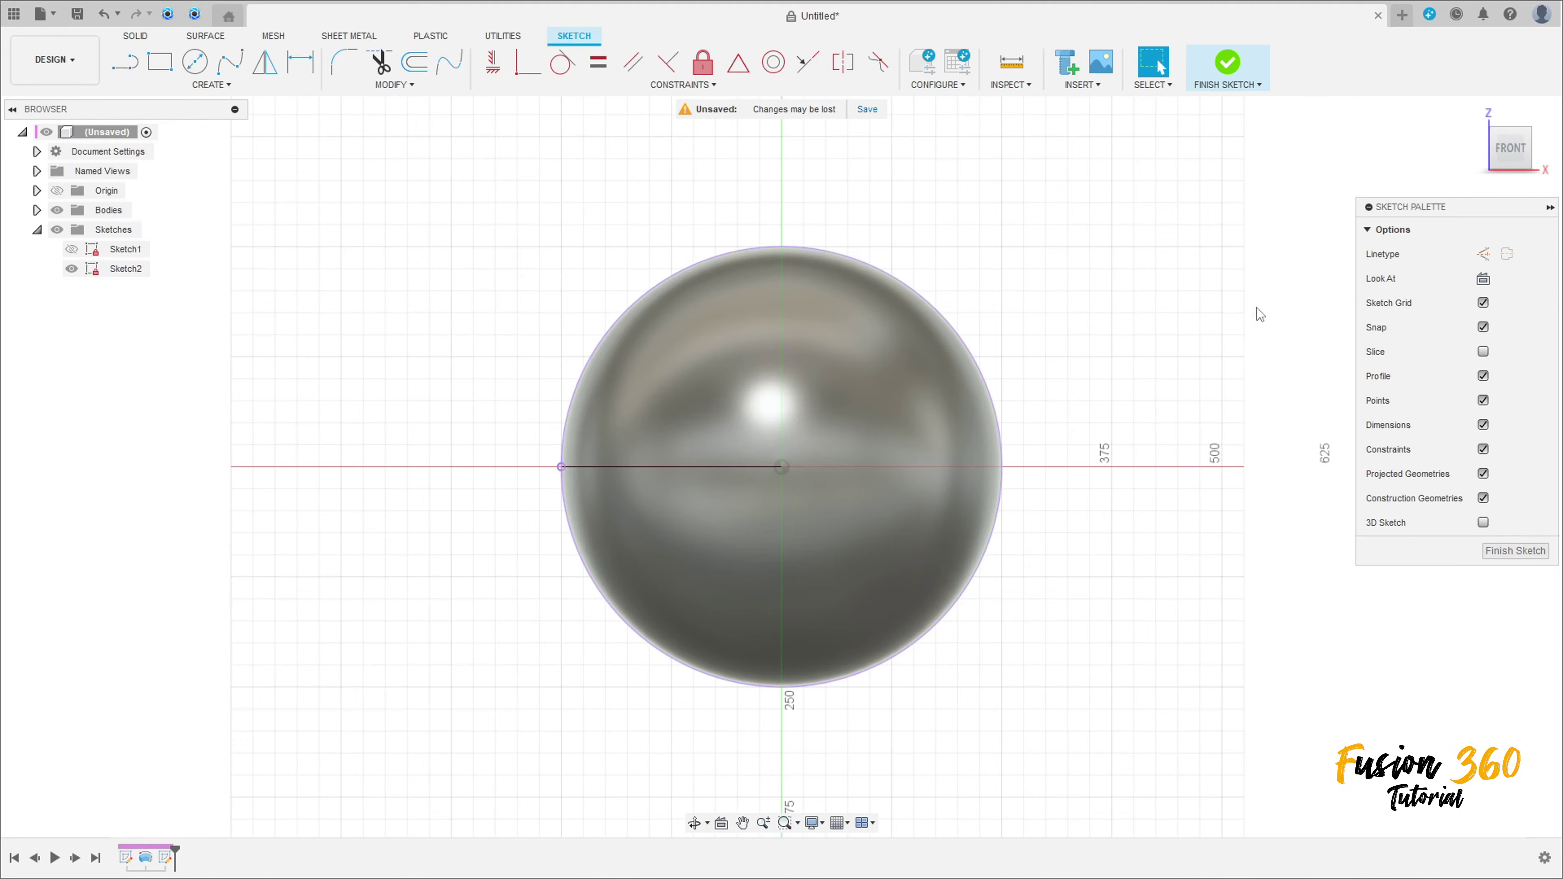
Hide the body and draw a three-segment line from just outside the circle's lower left, sloping down, then horizontal to its lower right edge.
{"action": "left_click", "coordinate": [37, 211]}
{"action": "left_click", "coordinate": [71, 230]}
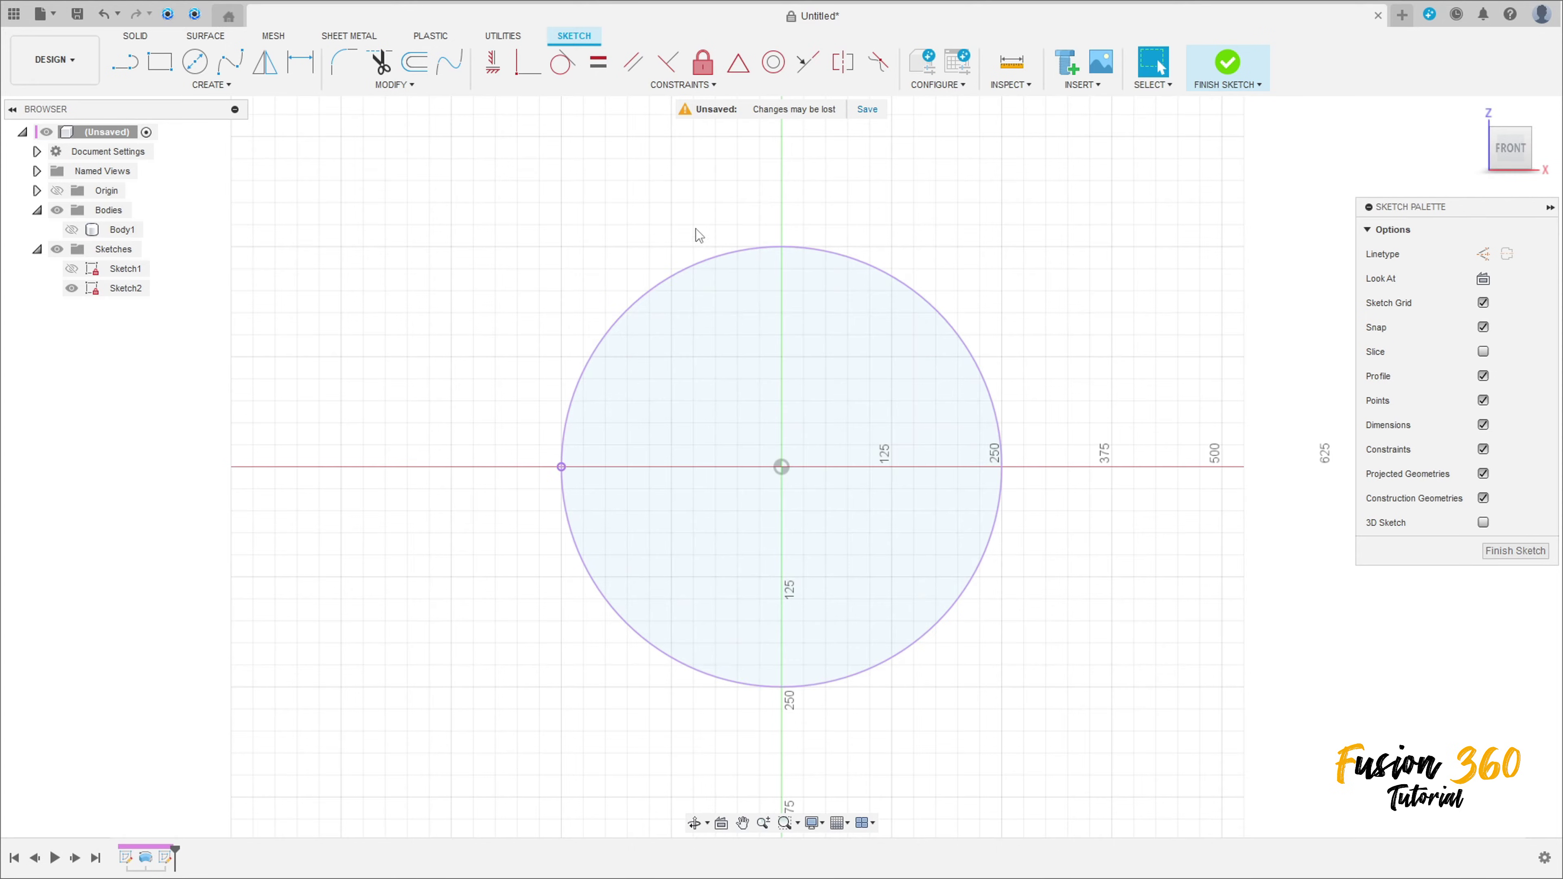
{"action": "left_click", "coordinate": [125, 61]}
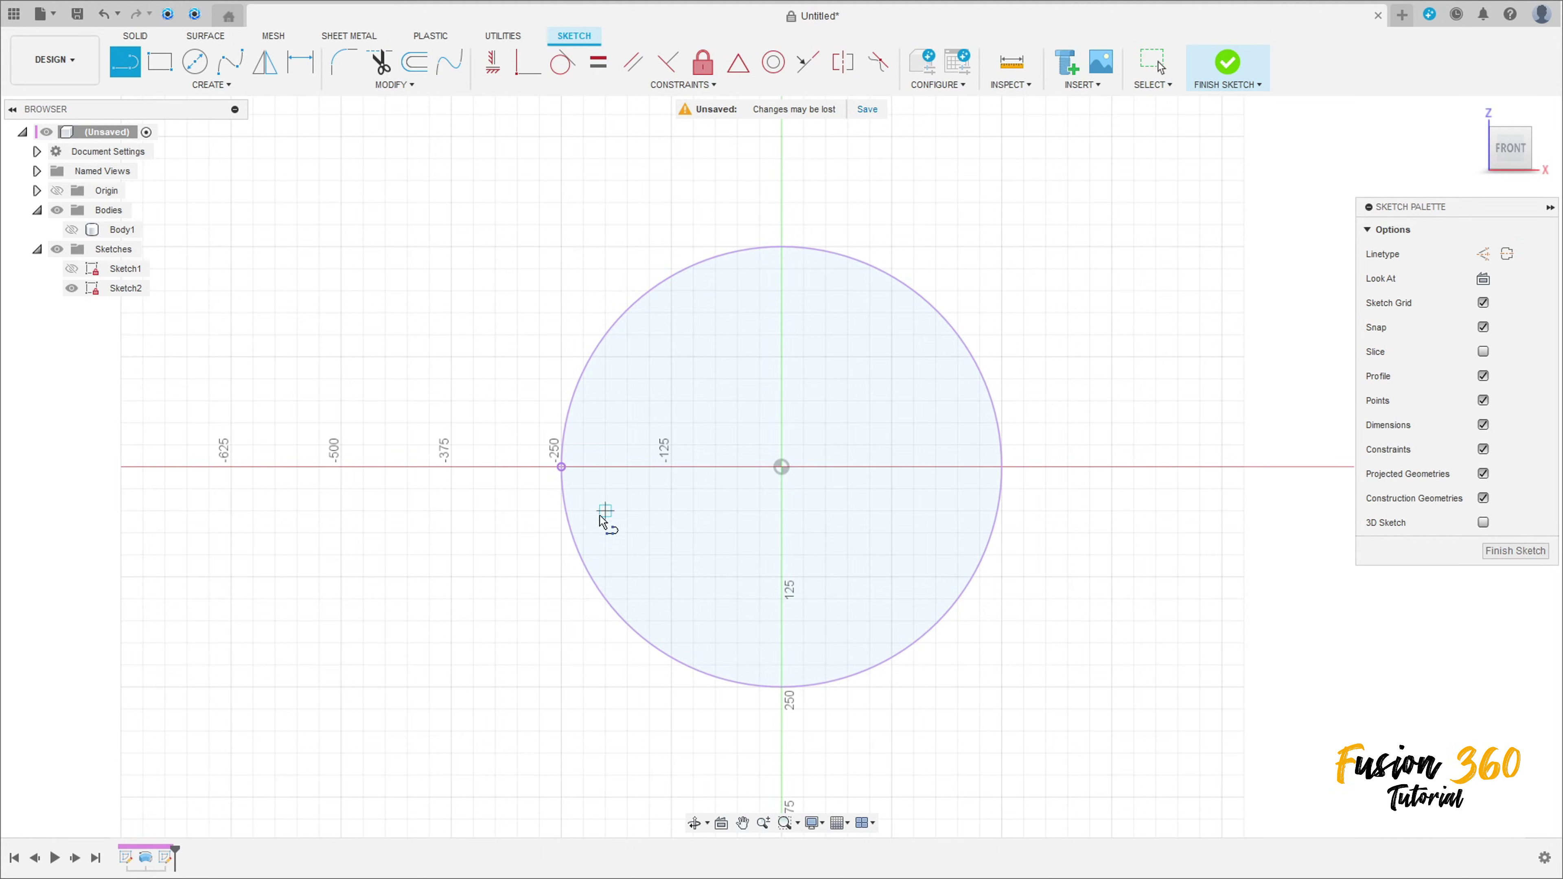
{"action": "left_click", "coordinate": [552, 538]}
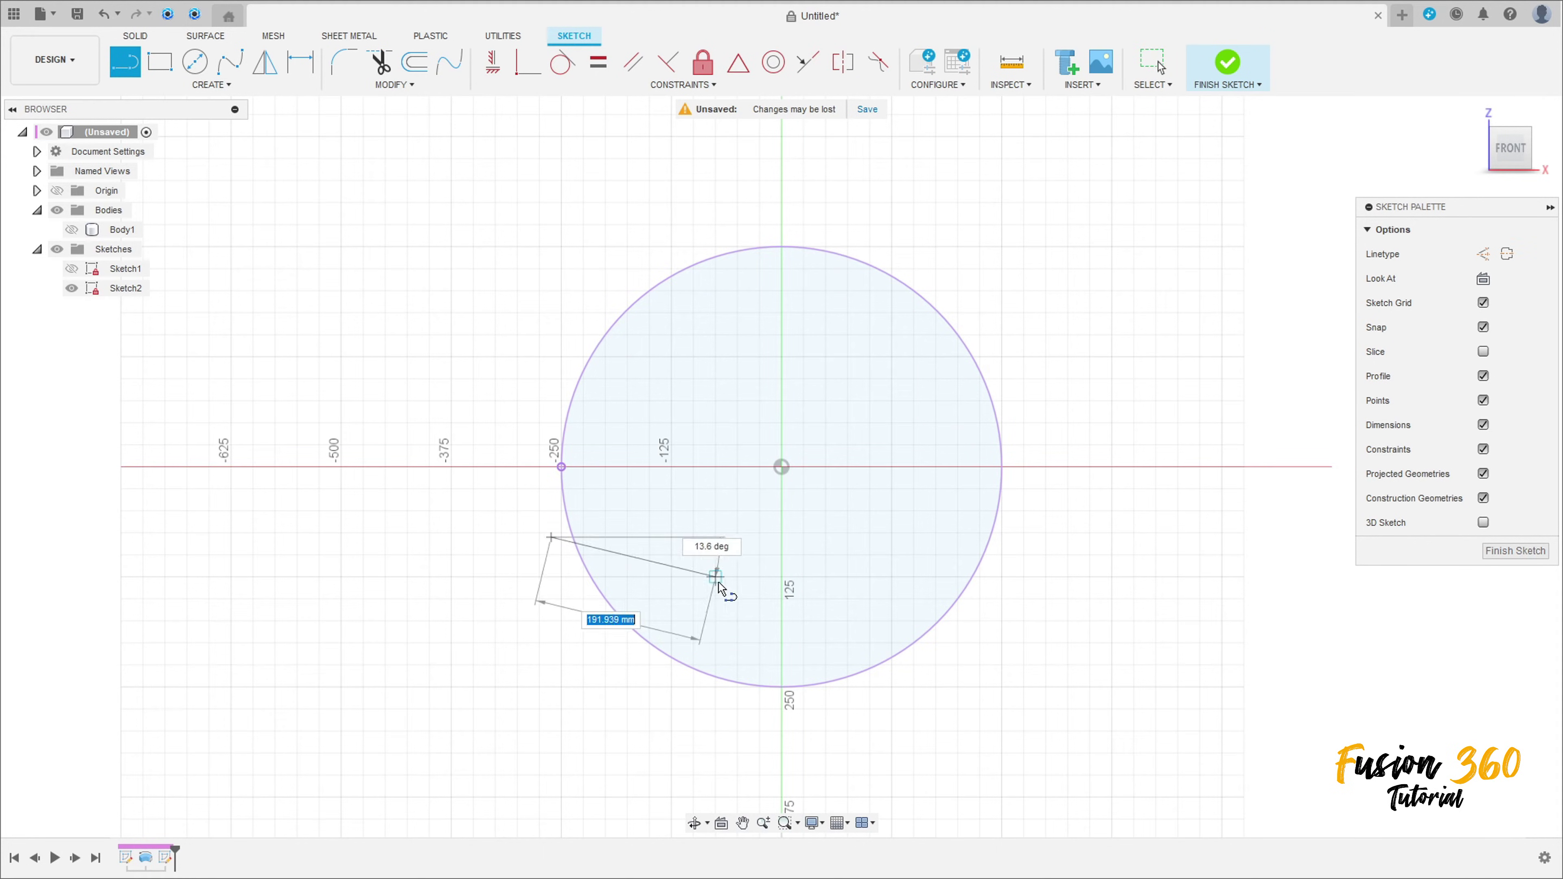
{"action": "left_click", "coordinate": [737, 576]}
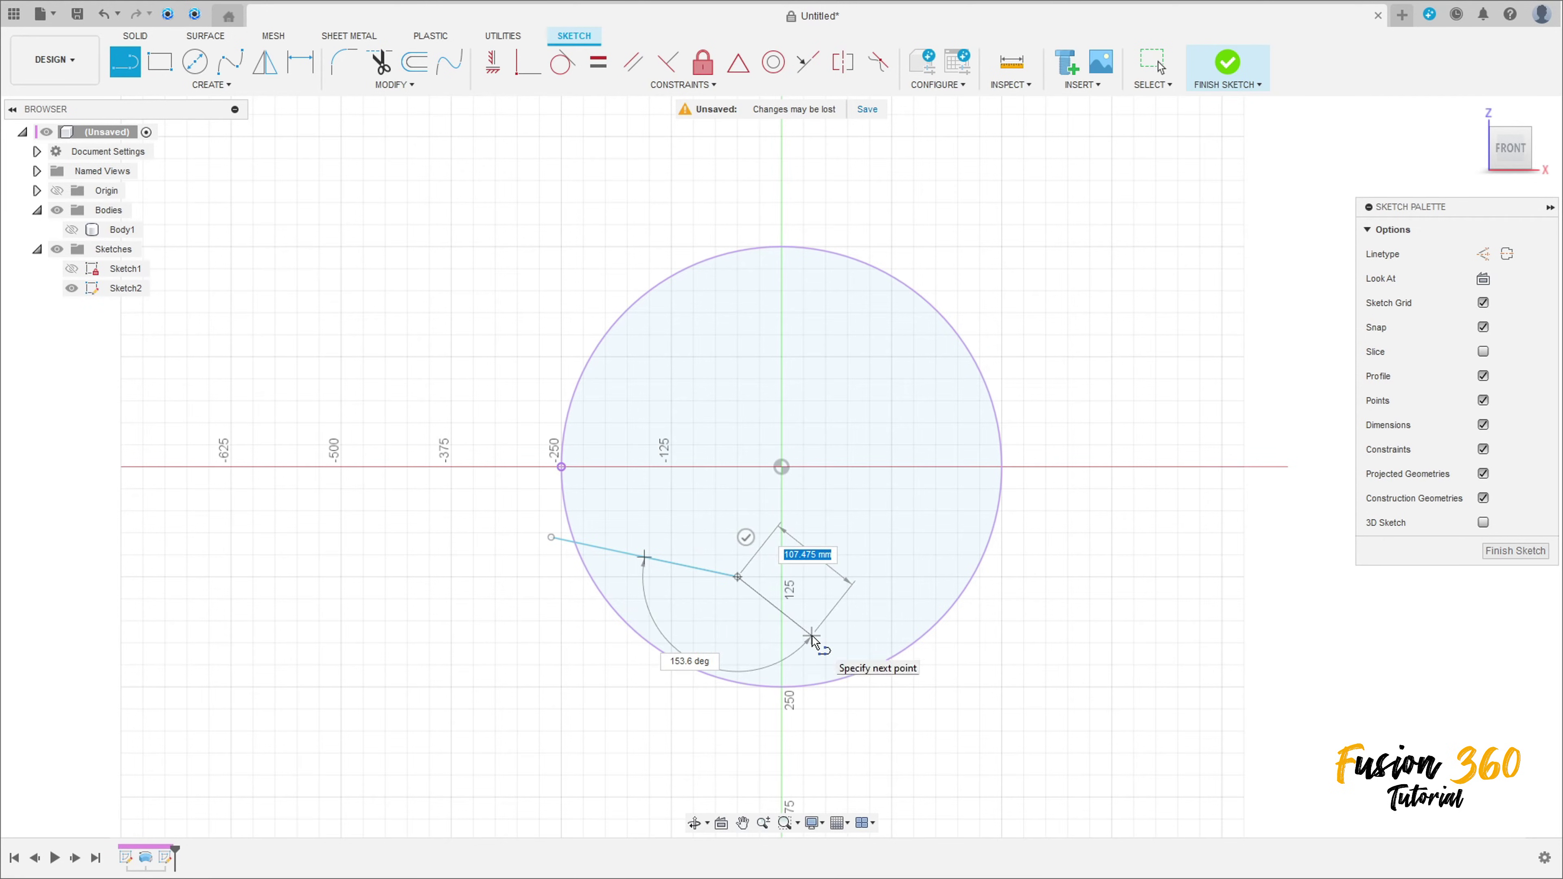
{"action": "left_click", "coordinate": [812, 636]}
{"action": "left_click", "coordinate": [923, 636]}
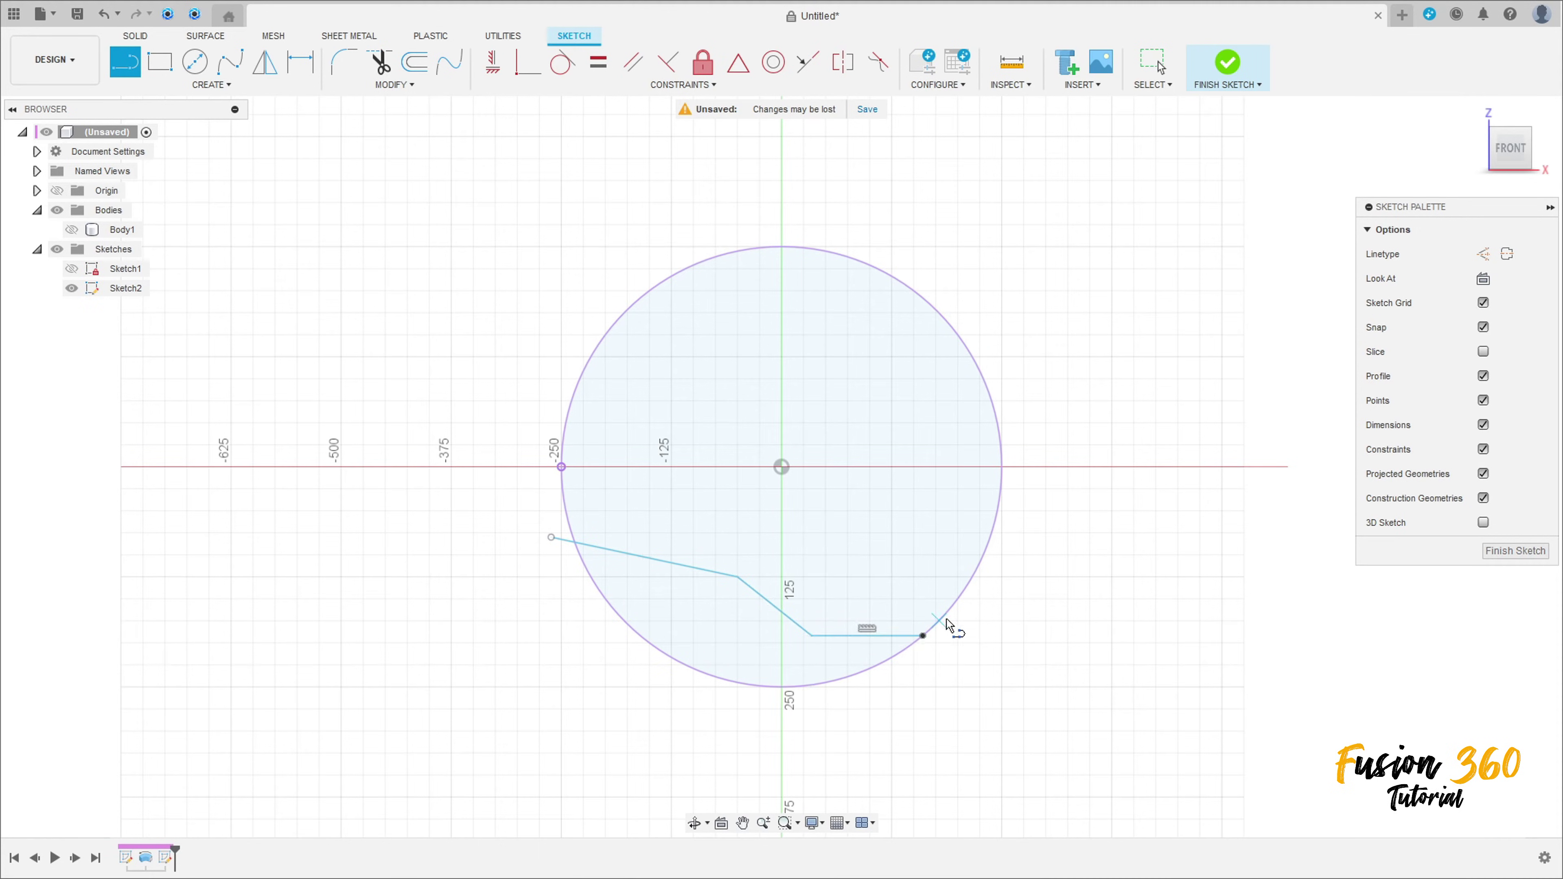
Dimension the first corner of the three-segment line 35 mm horizontally from the origin and place the dimension close above that corner.
{"action": "left_click", "coordinate": [302, 63]}
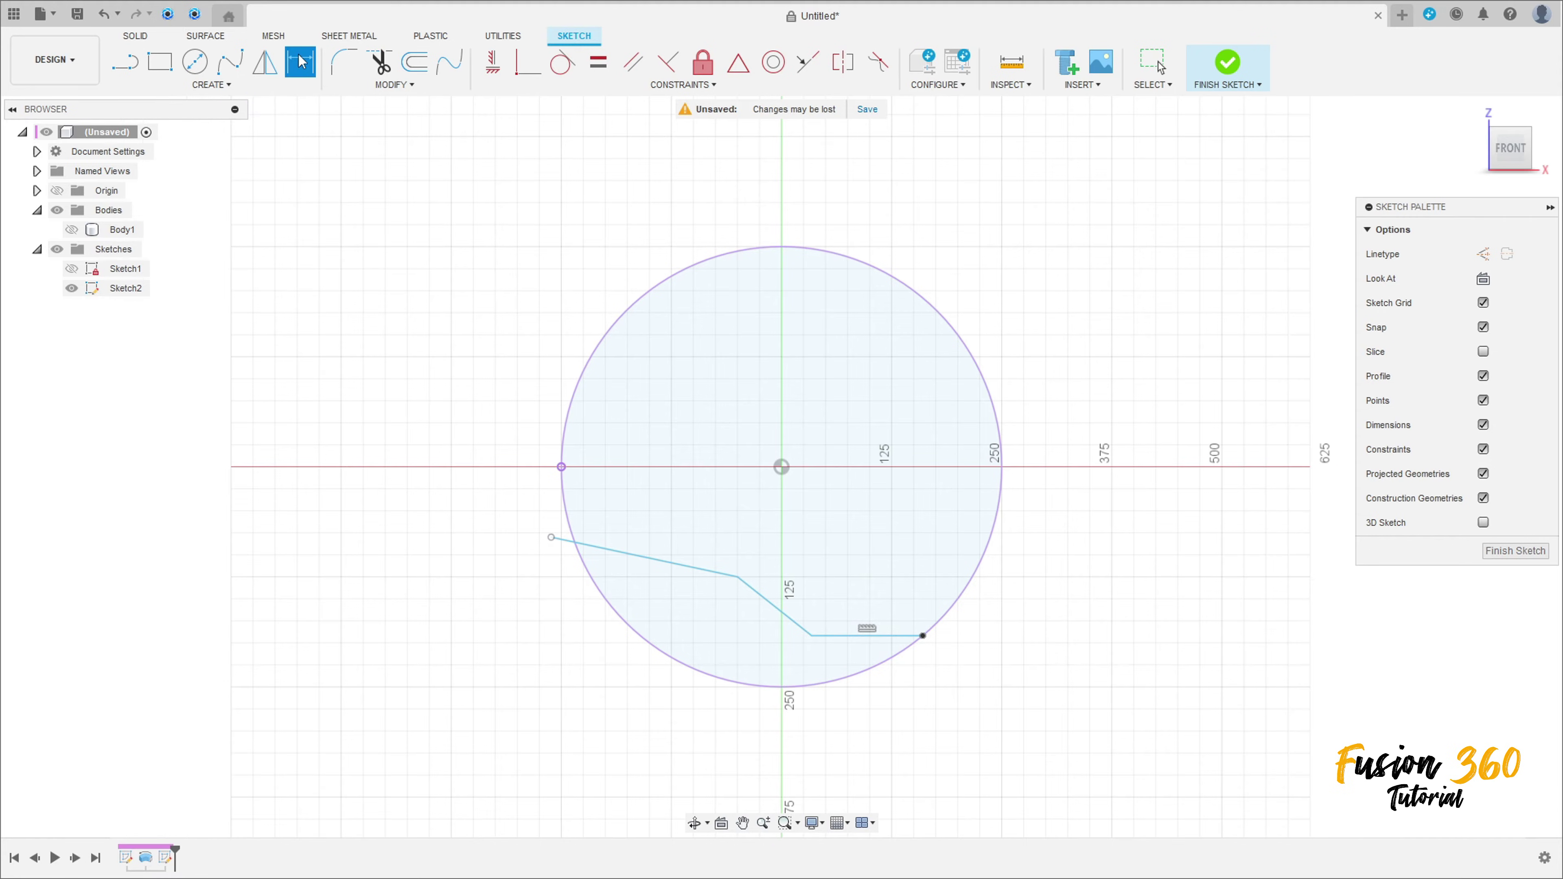
{"action": "left_click", "coordinate": [737, 578]}
{"action": "left_click", "coordinate": [780, 467]}
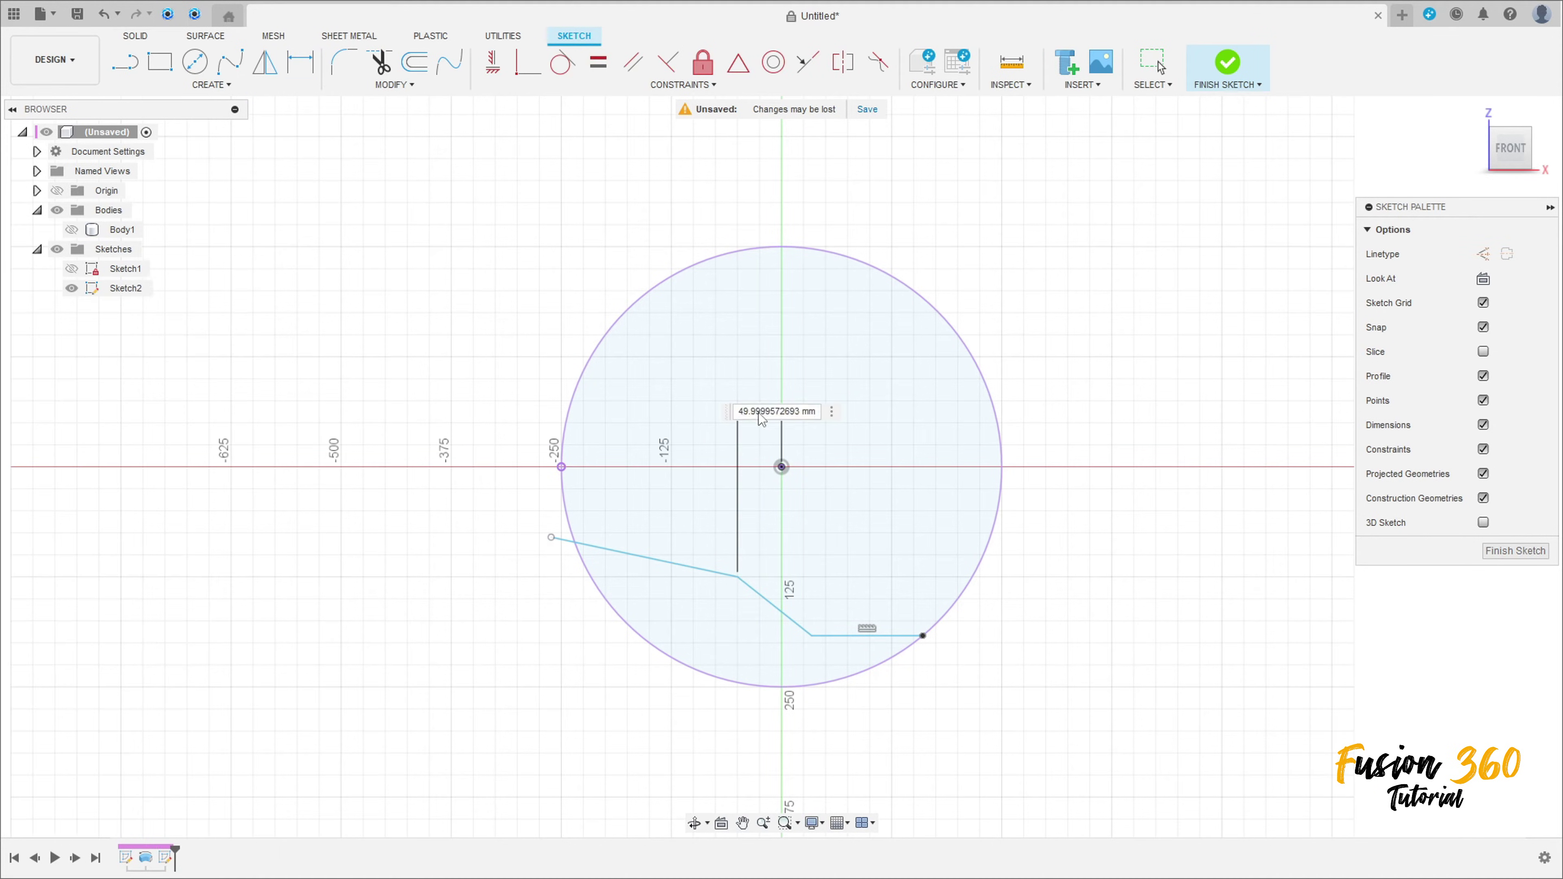
{"action": "left_click", "coordinate": [765, 411]}
{"action": "type", "text": "3"}
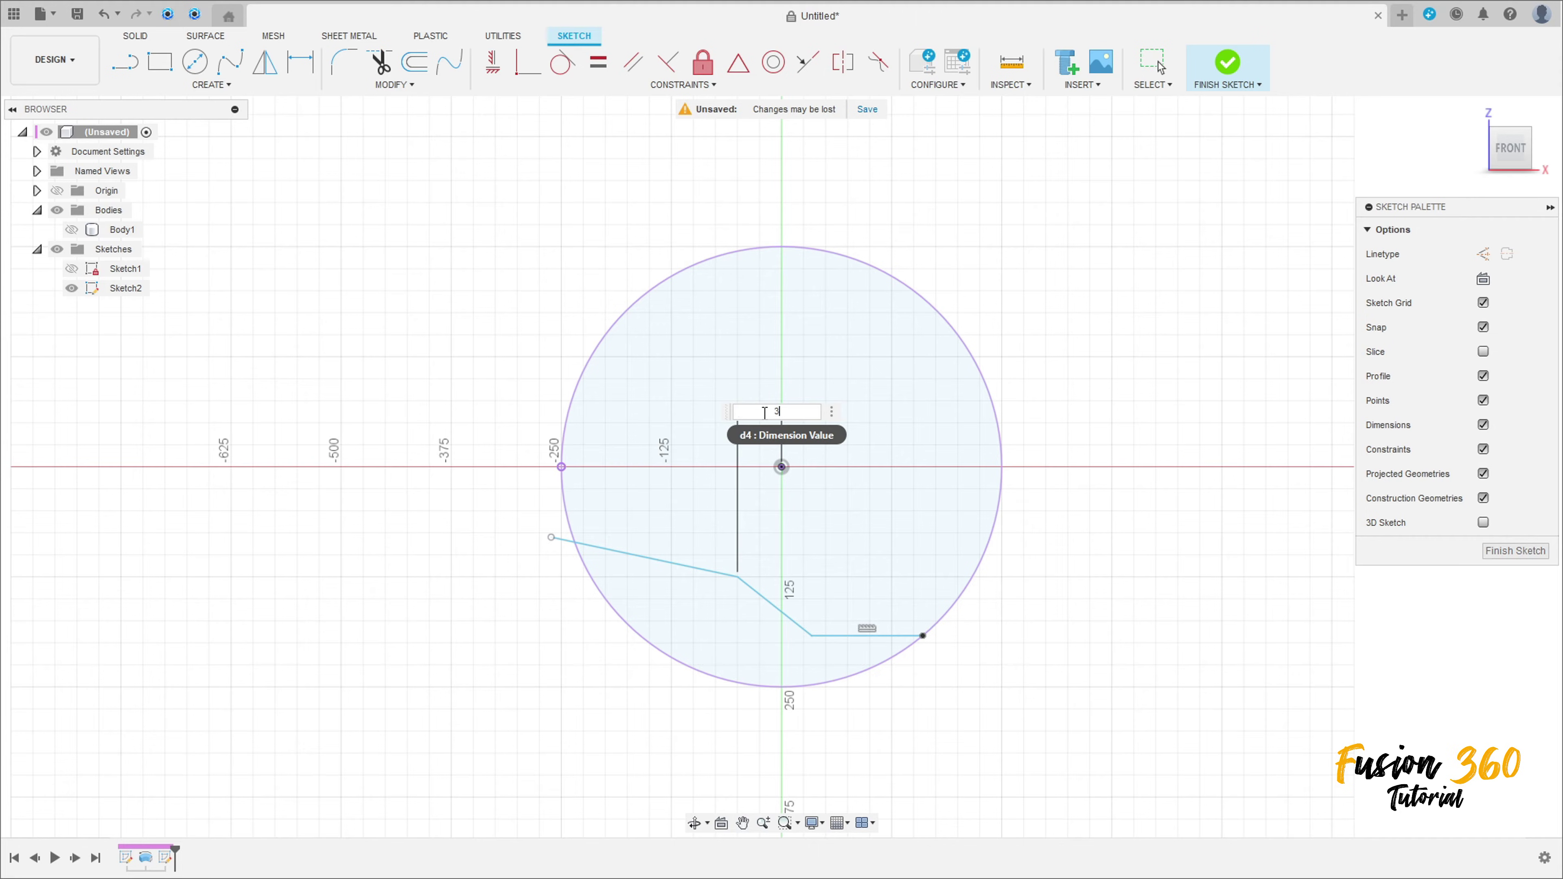
{"action": "key", "text": "Return"}
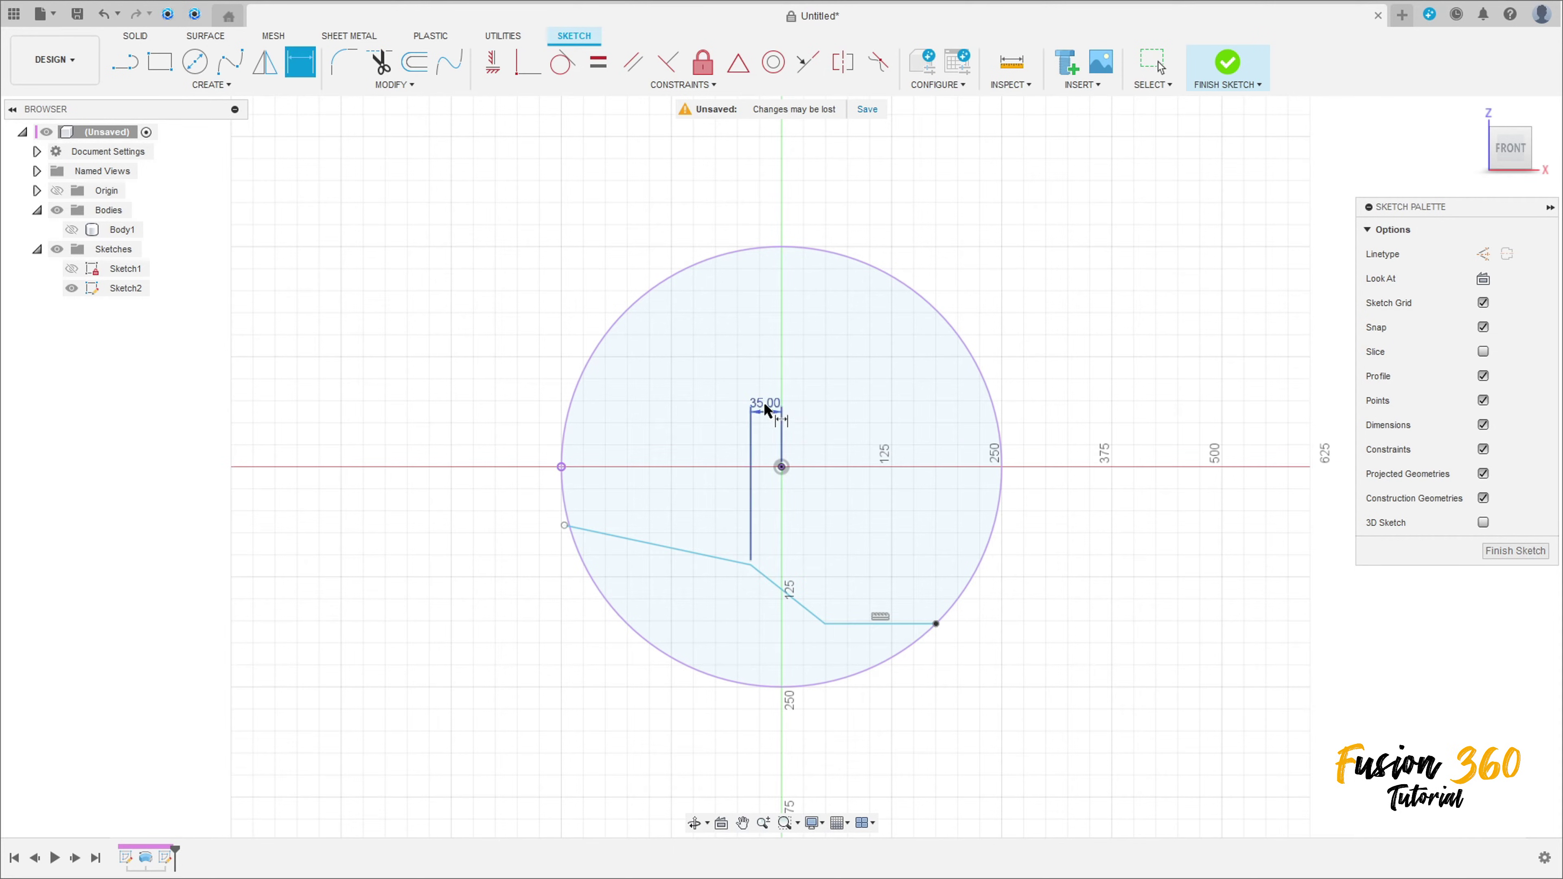
{"action": "mouse_move", "coordinate": [770, 413]}
{"action": "left_mouse_down"}
{"action": "mouse_move", "coordinate": [773, 535]}
{"action": "mouse_move", "coordinate": [733, 526]}
{"action": "left_mouse_up"}
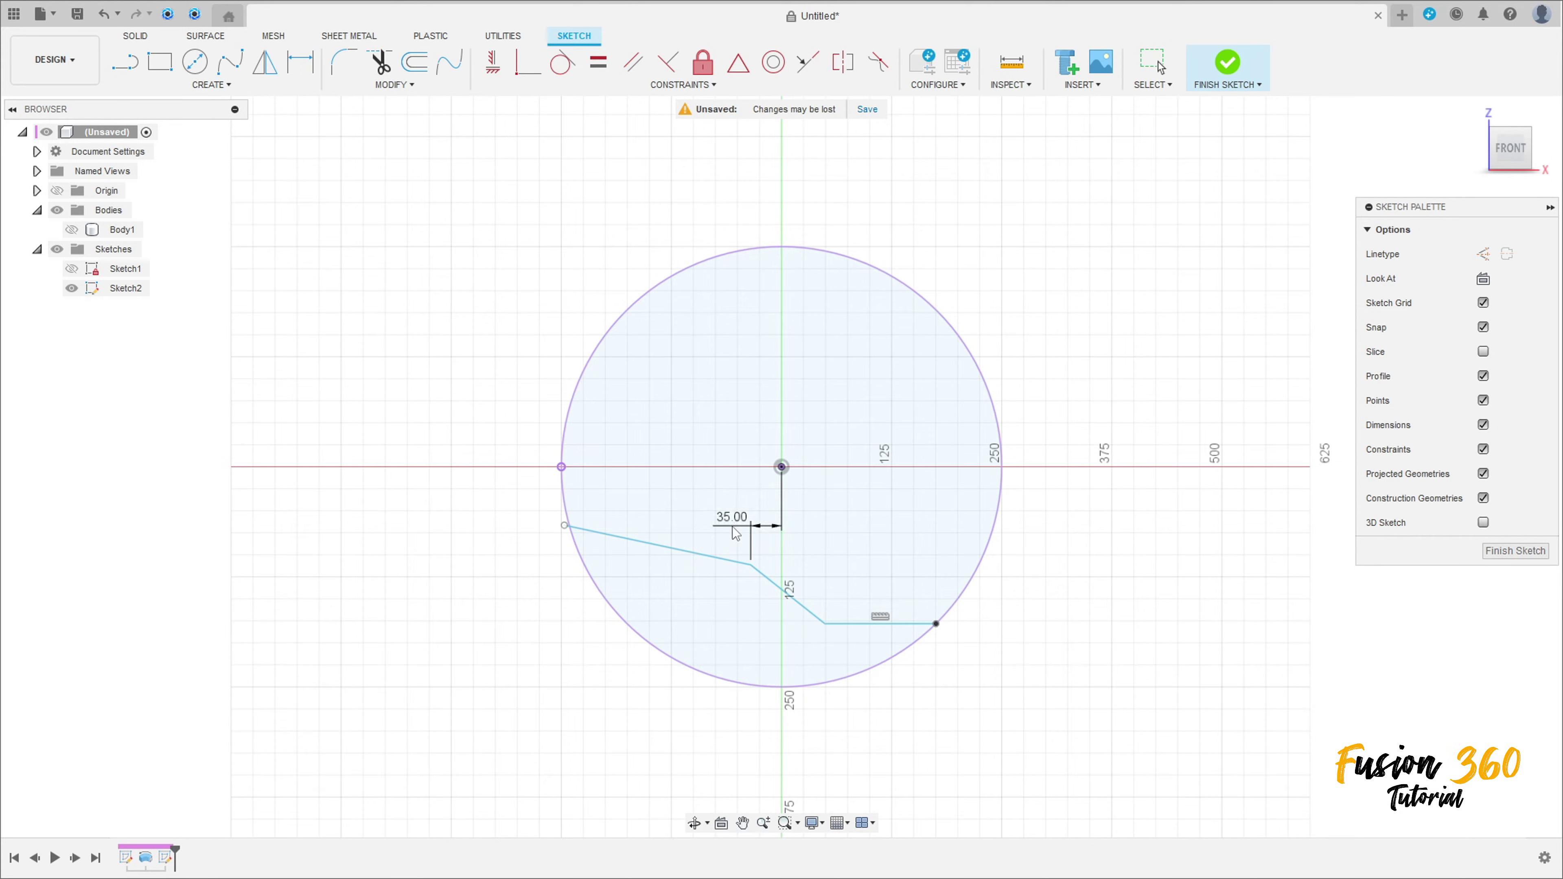
Dimension the horizontal distance between the two corners of the three-segment line as 90 mm, placed below the circle.
{"action": "key", "text": "d"}
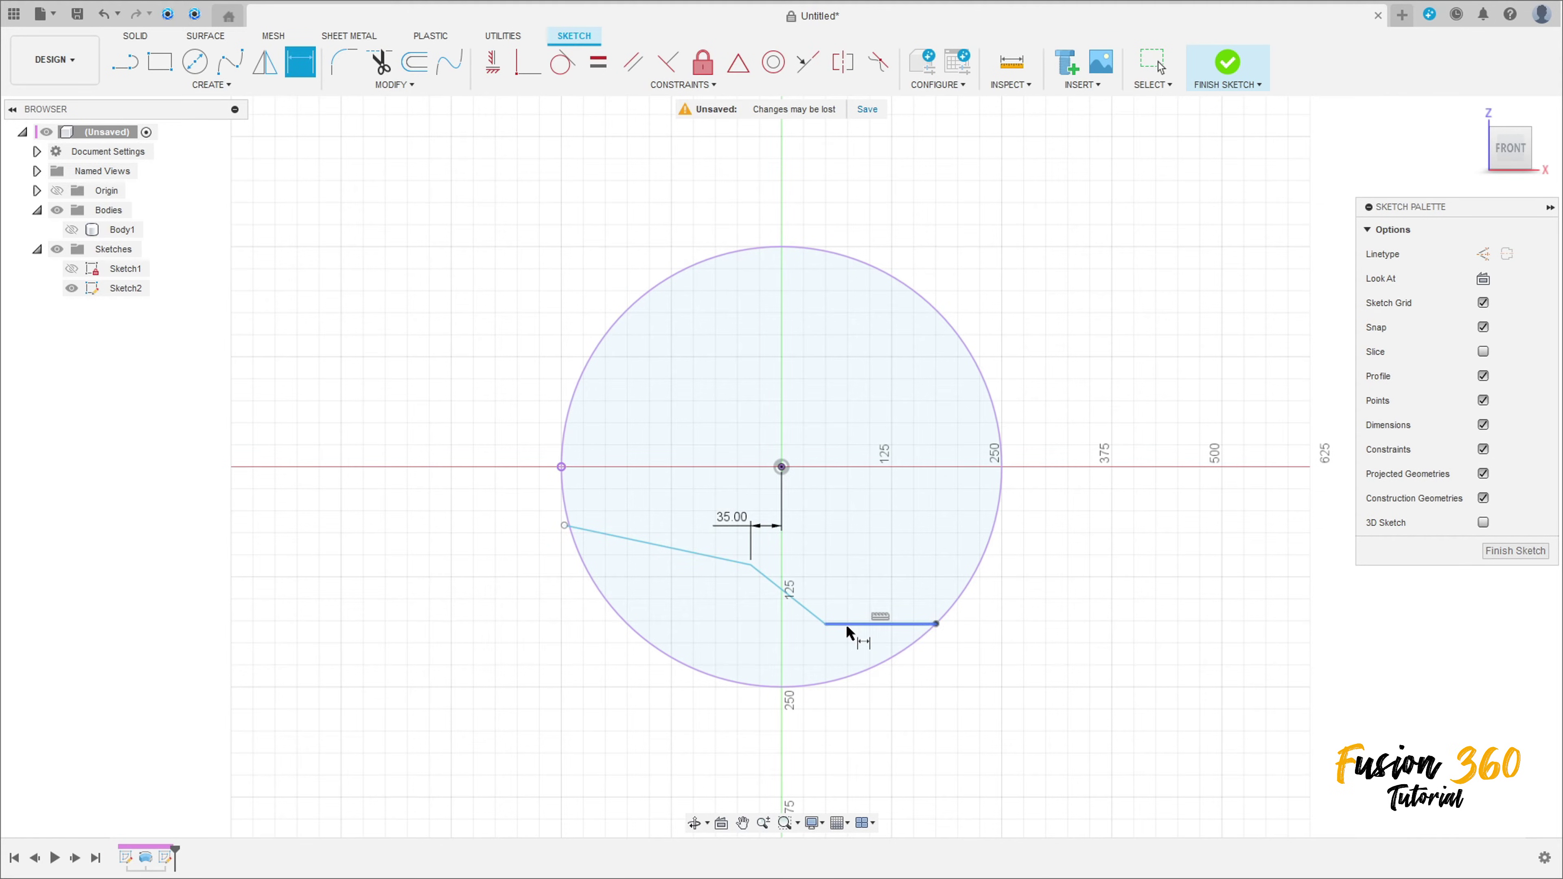
{"action": "left_click", "coordinate": [825, 623]}
{"action": "left_click", "coordinate": [750, 565]}
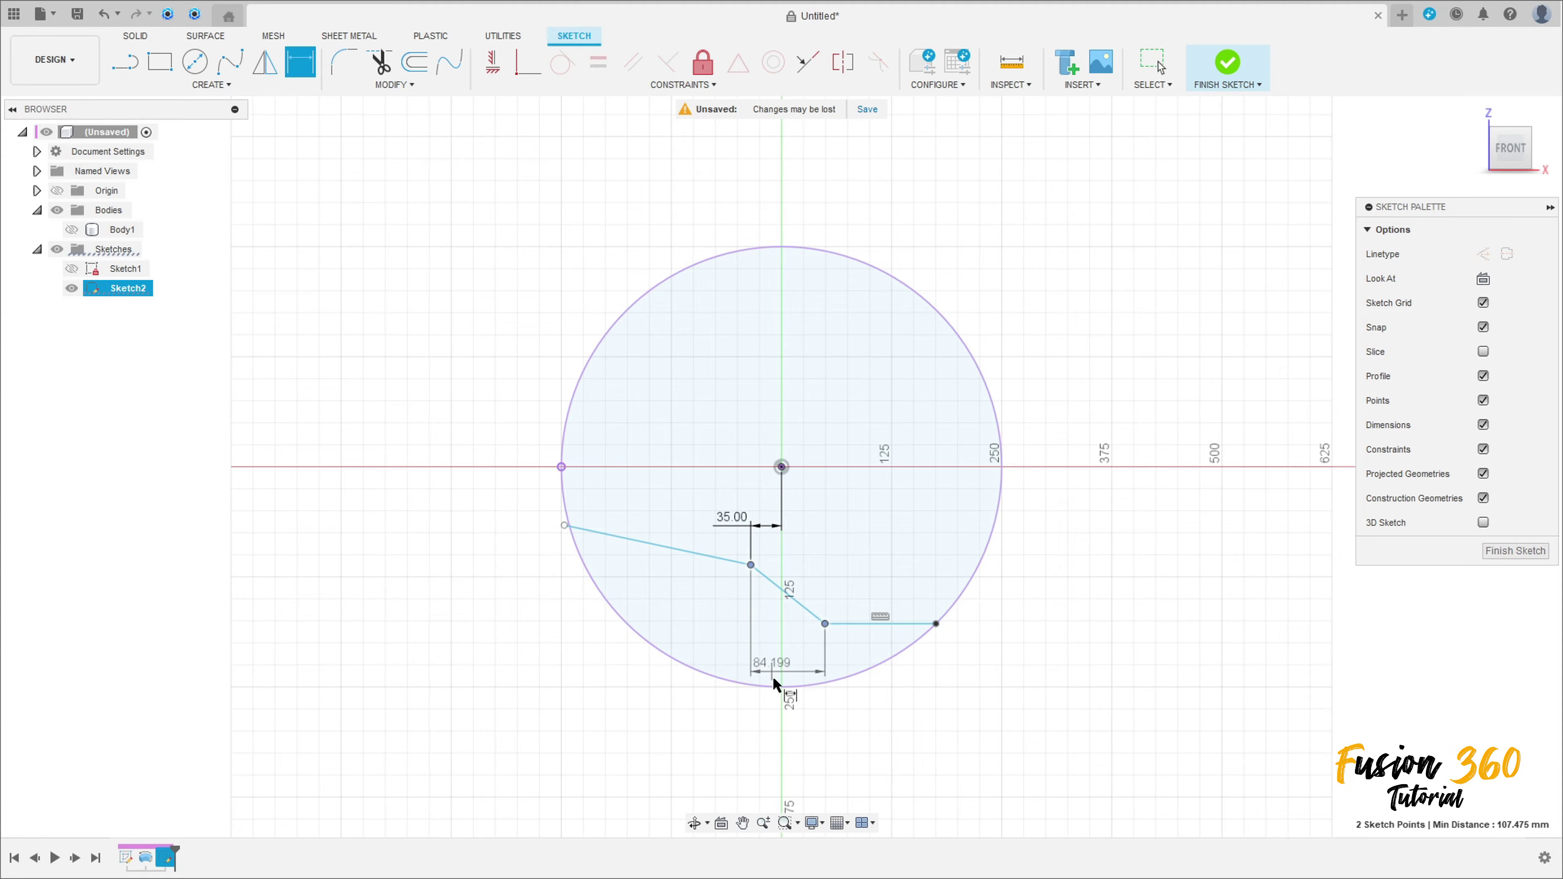
{"action": "left_click", "coordinate": [782, 764]}
{"action": "type", "text": "90"}
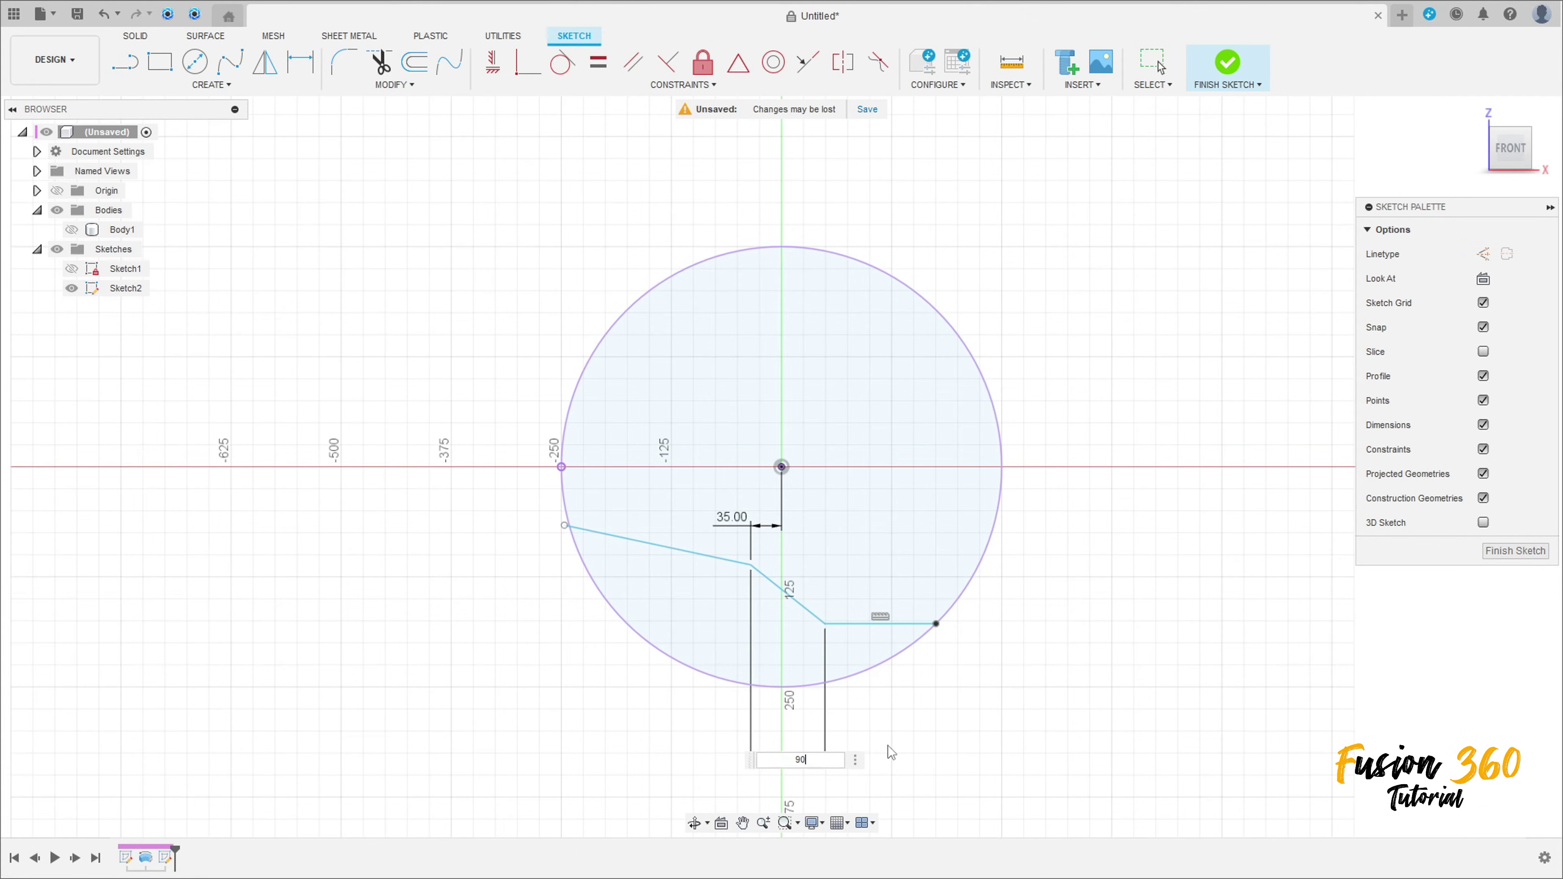
{"action": "key", "text": "Return"}
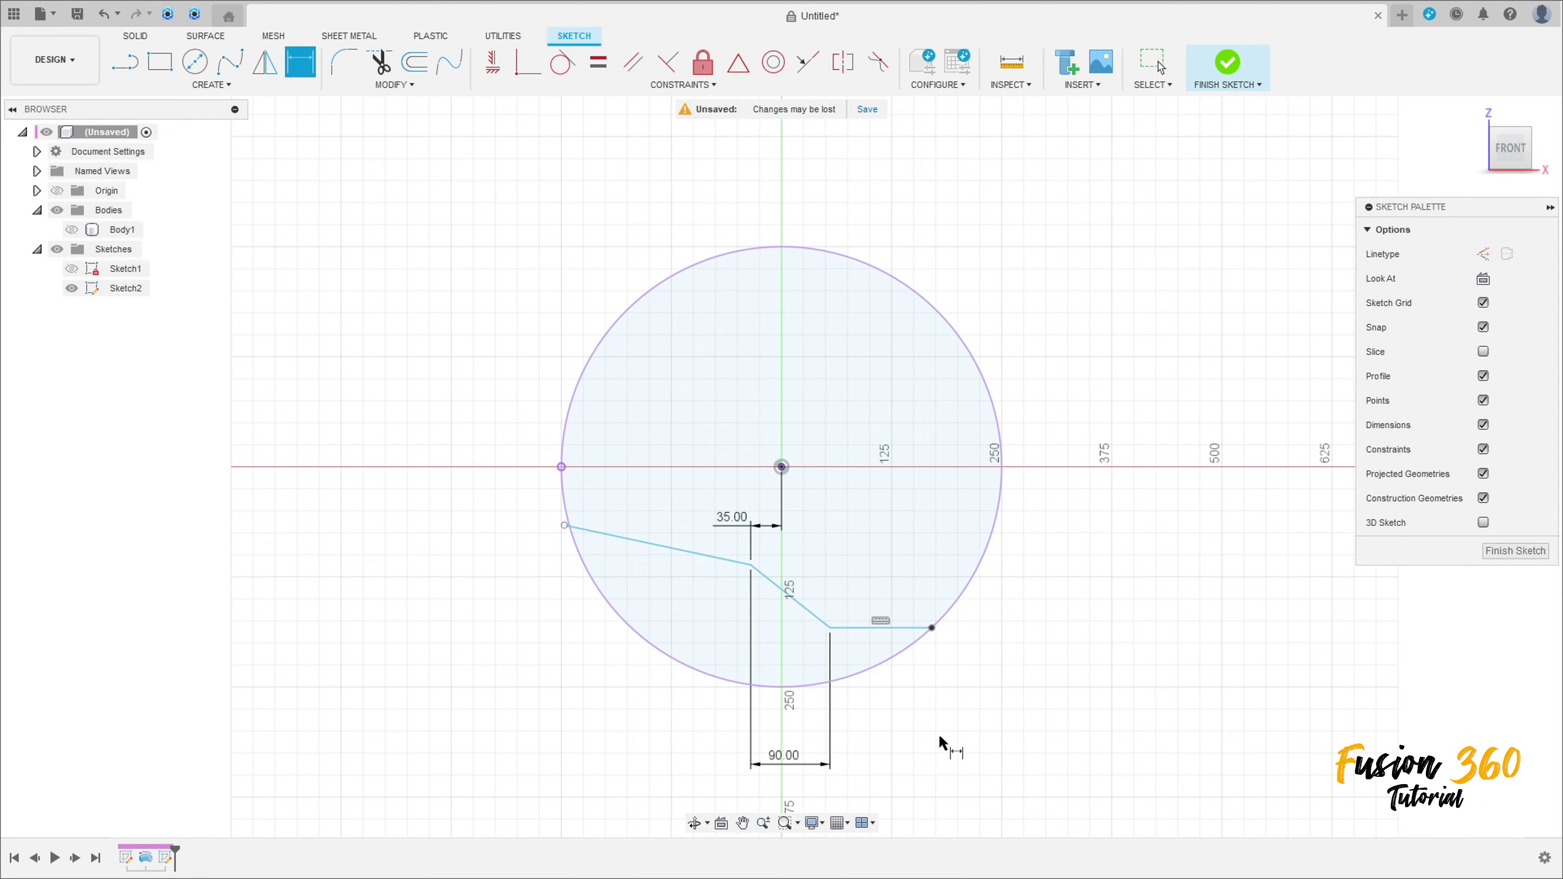
Dimension the horizontal segment 185 mm vertically below the origin, with the dimension placed outside the circle.
{"action": "left_click", "coordinate": [891, 628]}
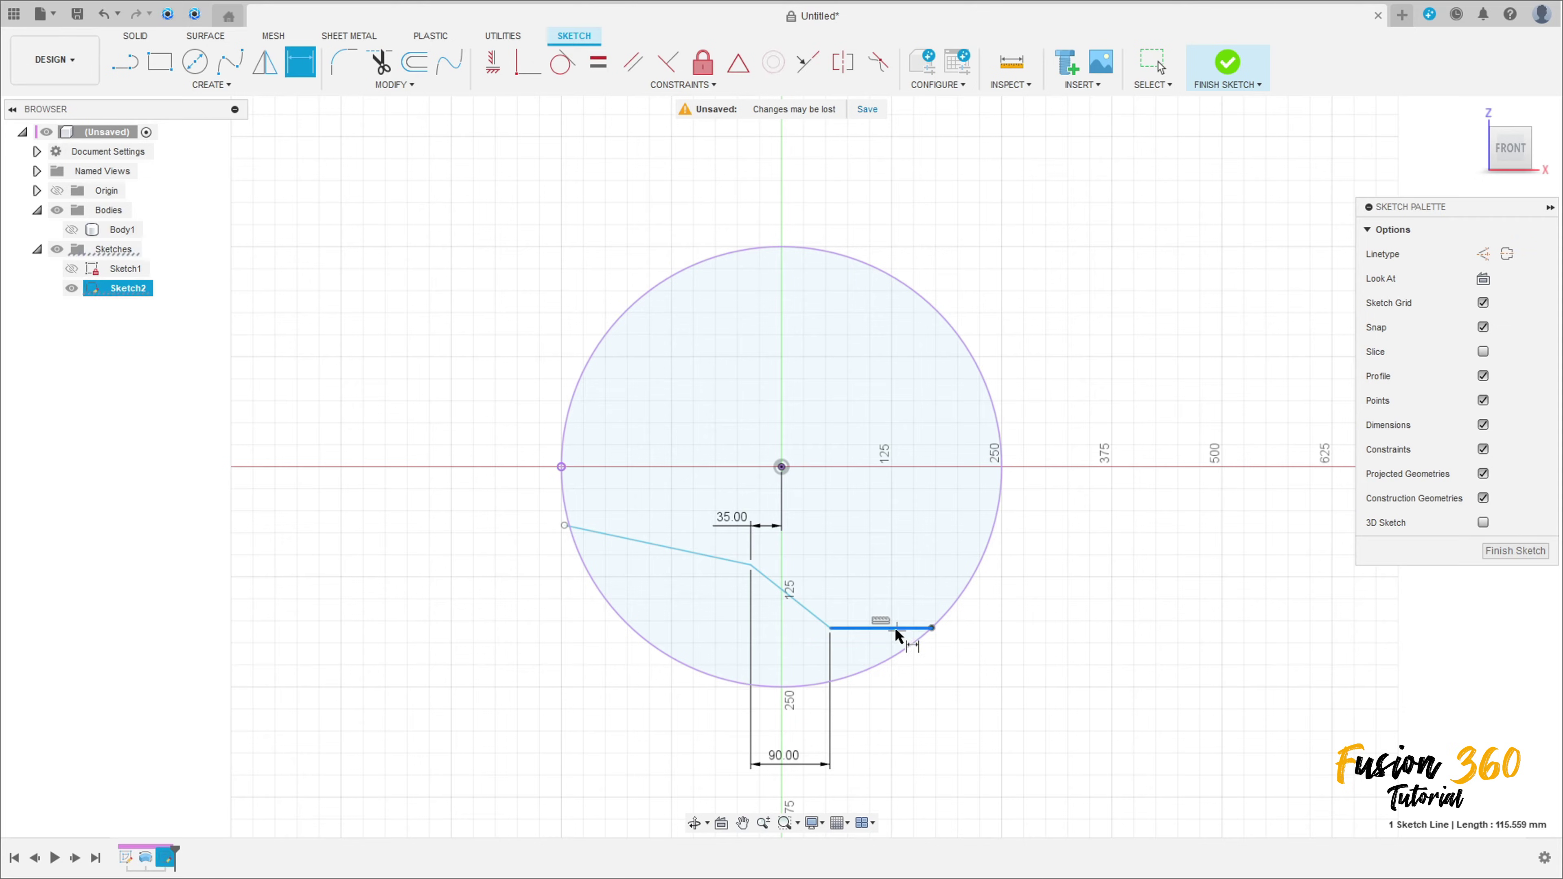
{"action": "left_click", "coordinate": [781, 467]}
{"action": "left_click", "coordinate": [1160, 556]}
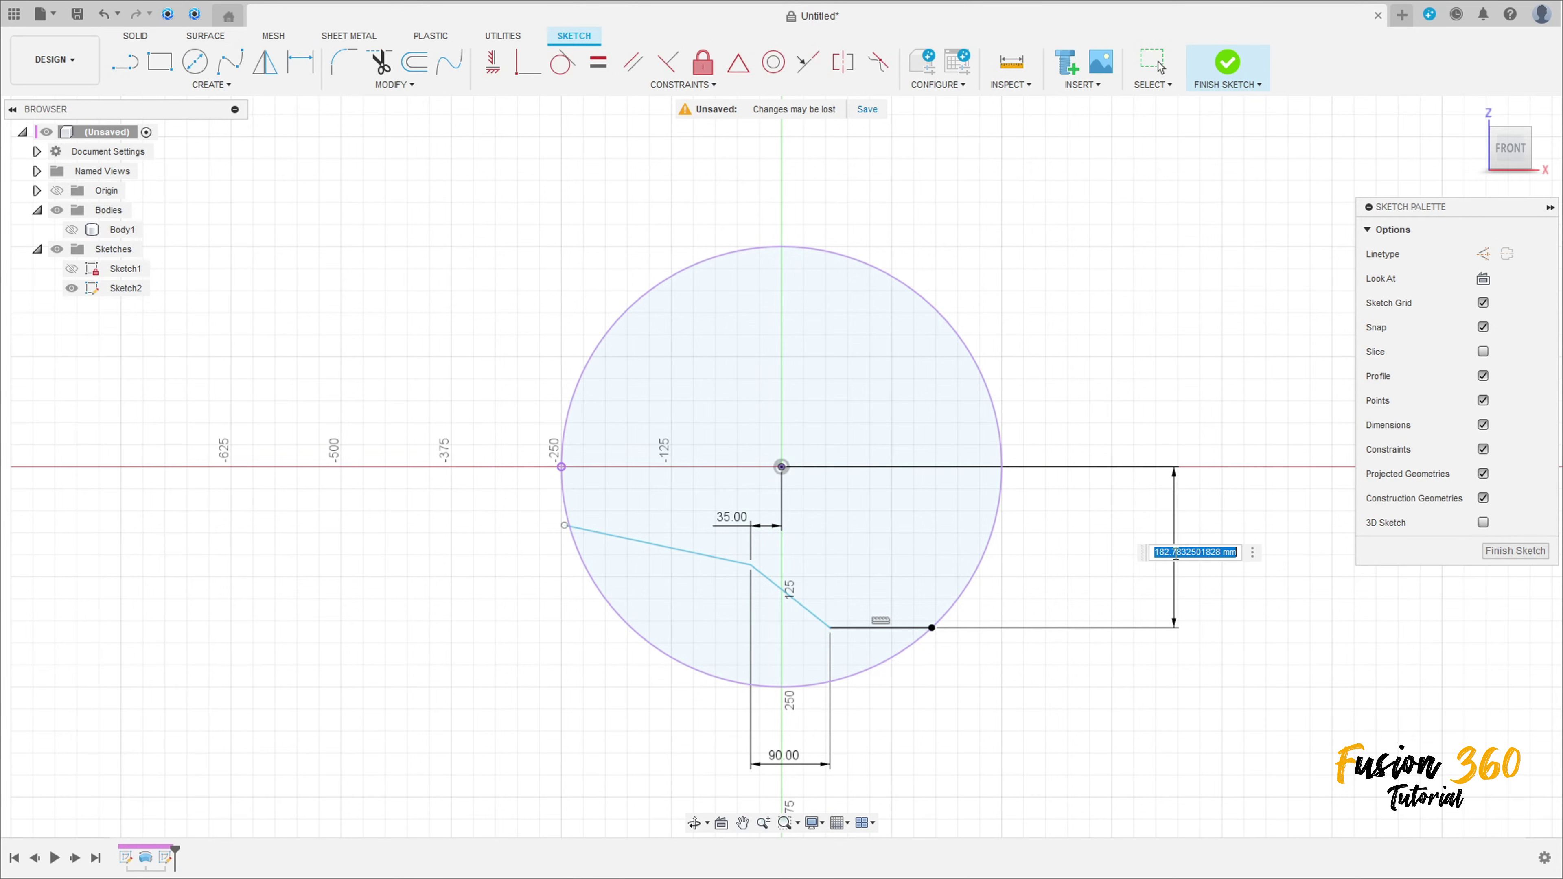
{"action": "type", "text": "185"}
{"action": "key", "text": "Return"}
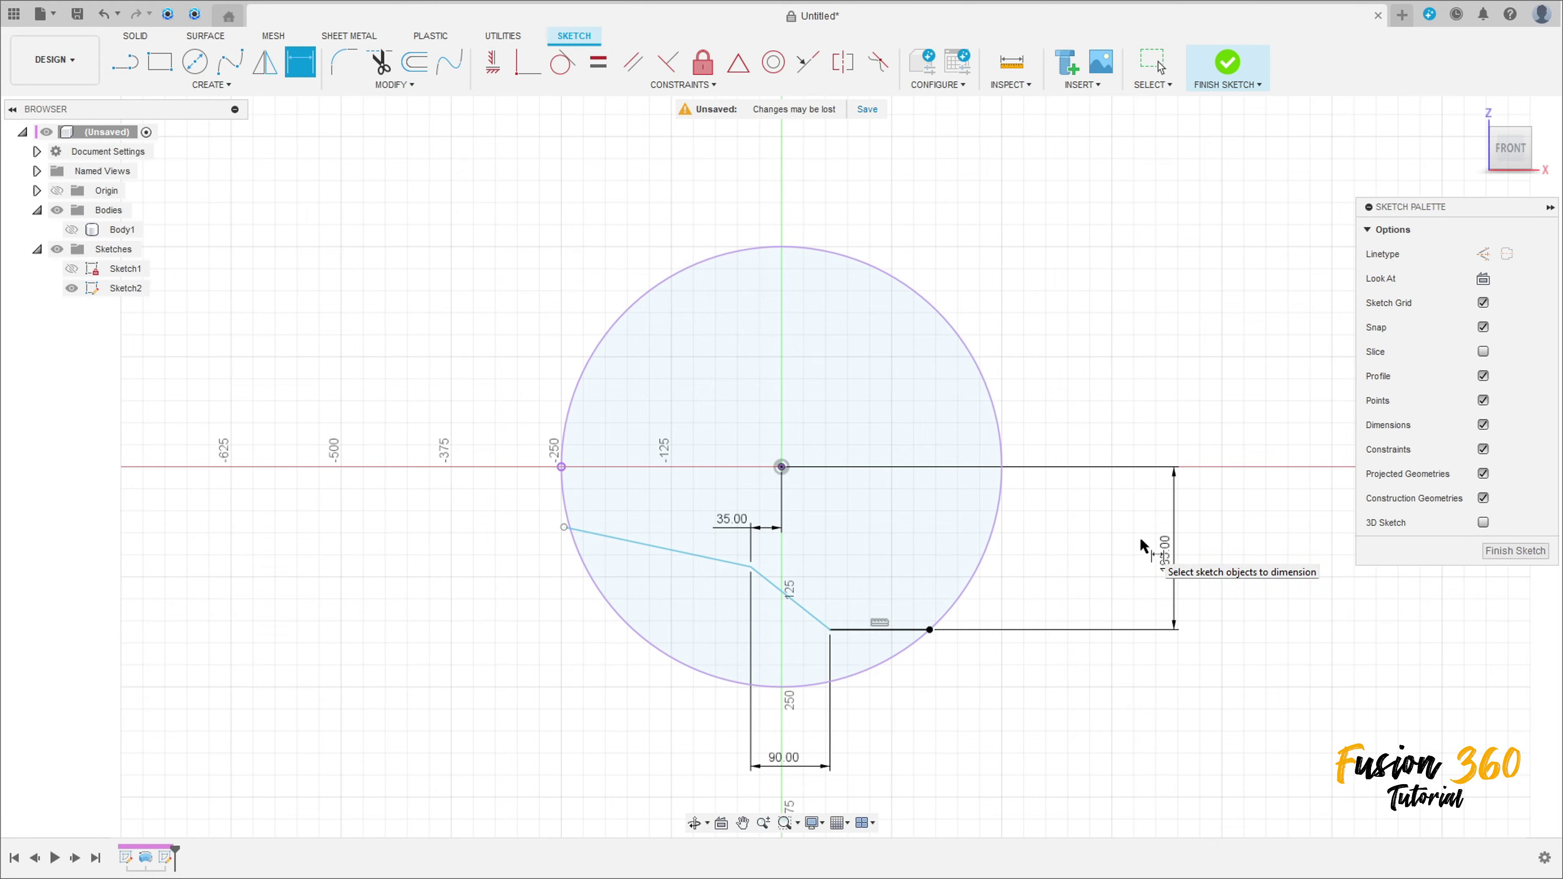
Draw a horizontal construction line from the origin to the circle's leftmost point.
{"action": "key", "text": "l"}
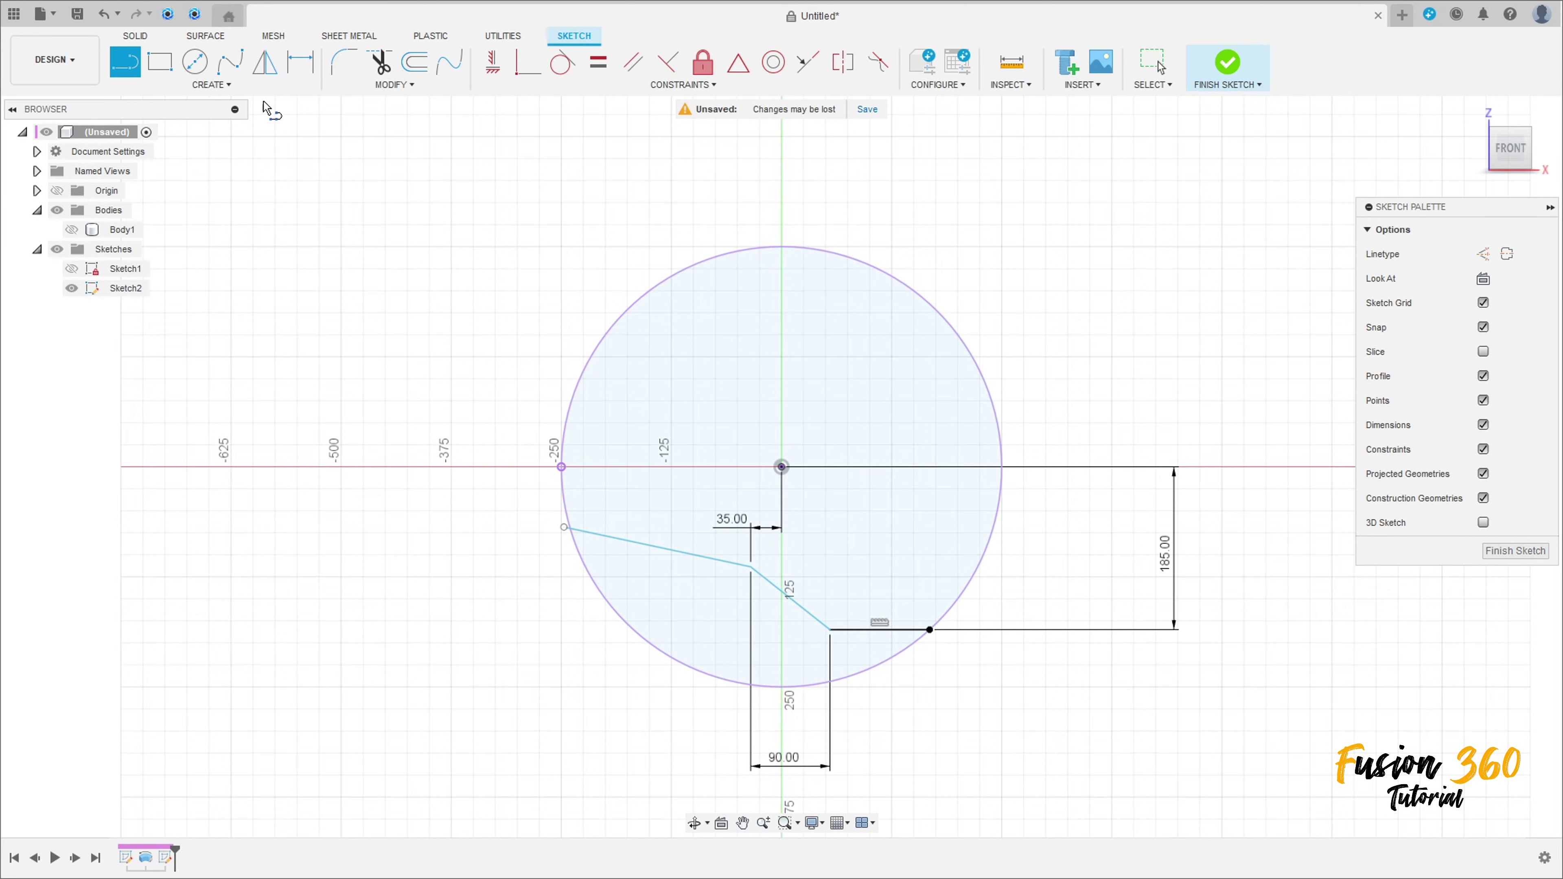
{"action": "left_click", "coordinate": [781, 467]}
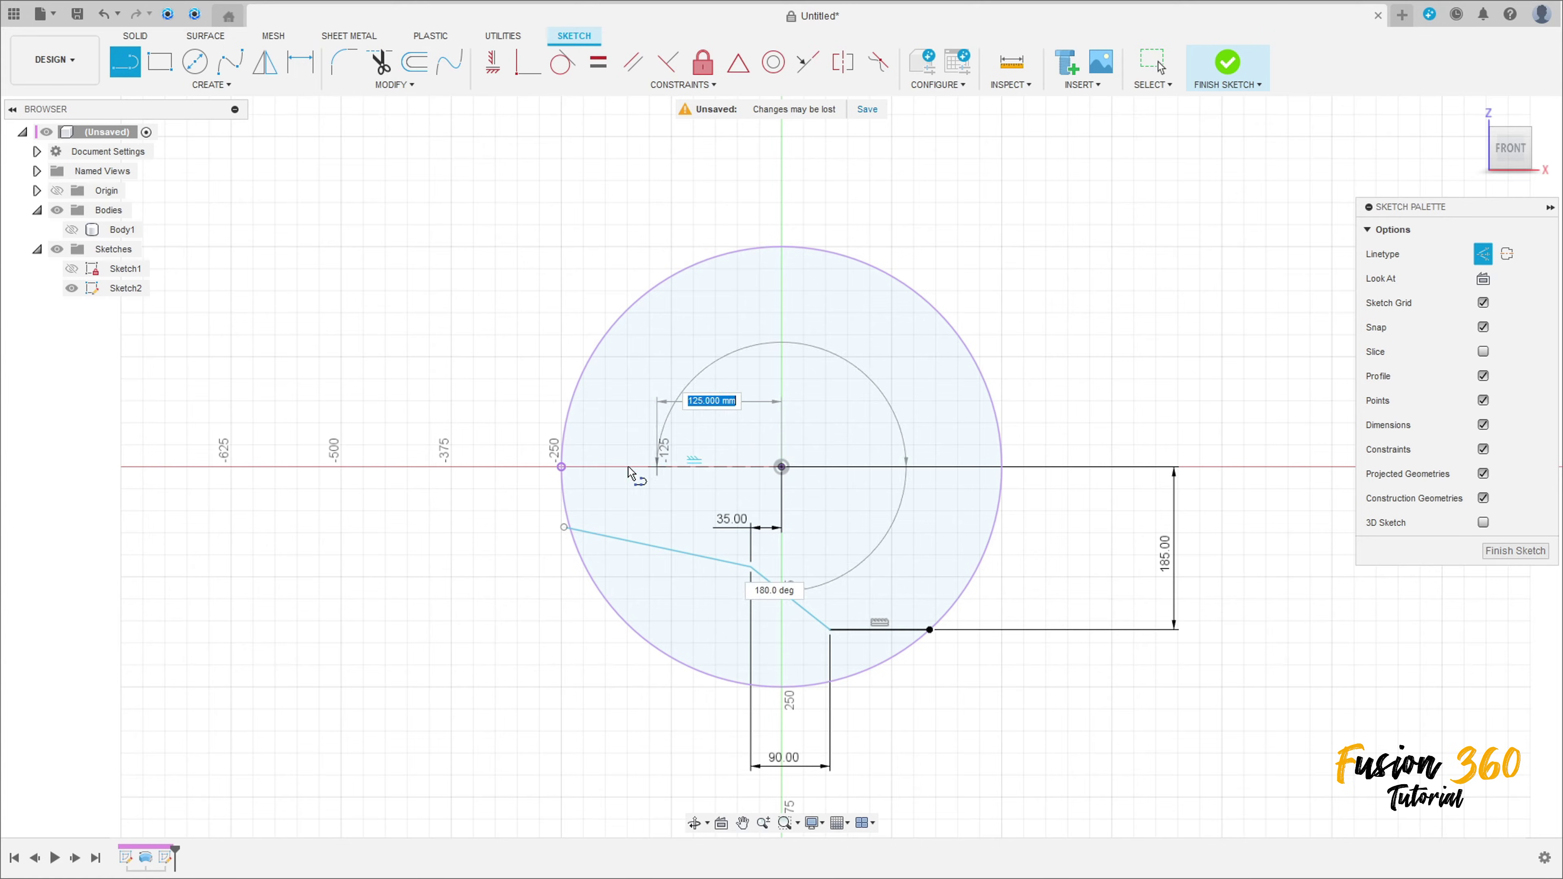
{"action": "left_click", "coordinate": [563, 466]}
Dimension the angle between the first sloped segment and the horizontal construction line as 10 degrees.
{"action": "left_click", "coordinate": [300, 62]}
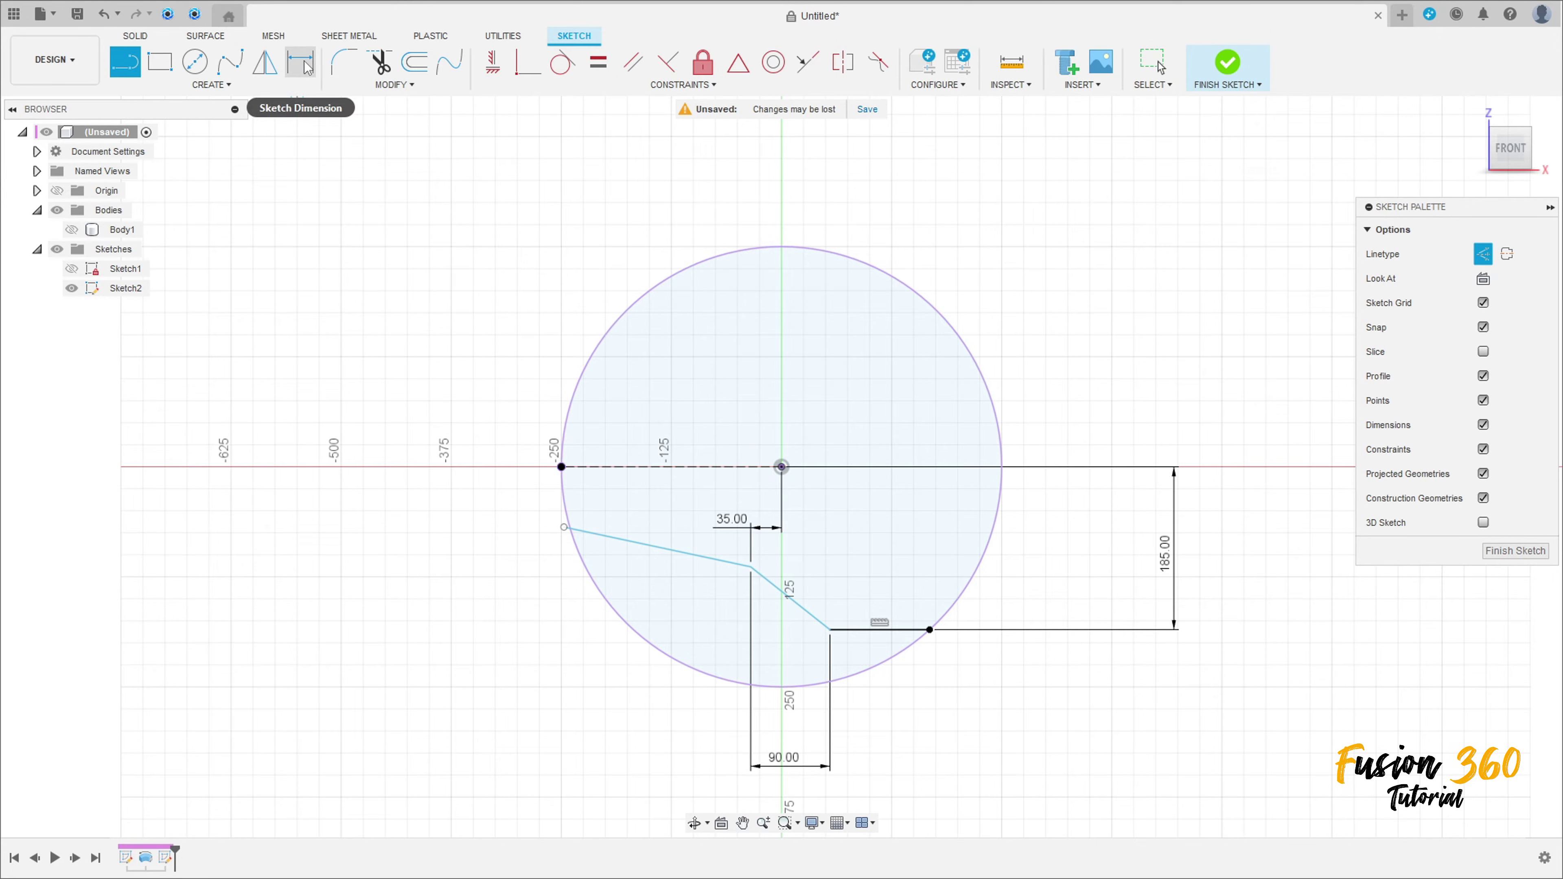
{"action": "left_click", "coordinate": [643, 536]}
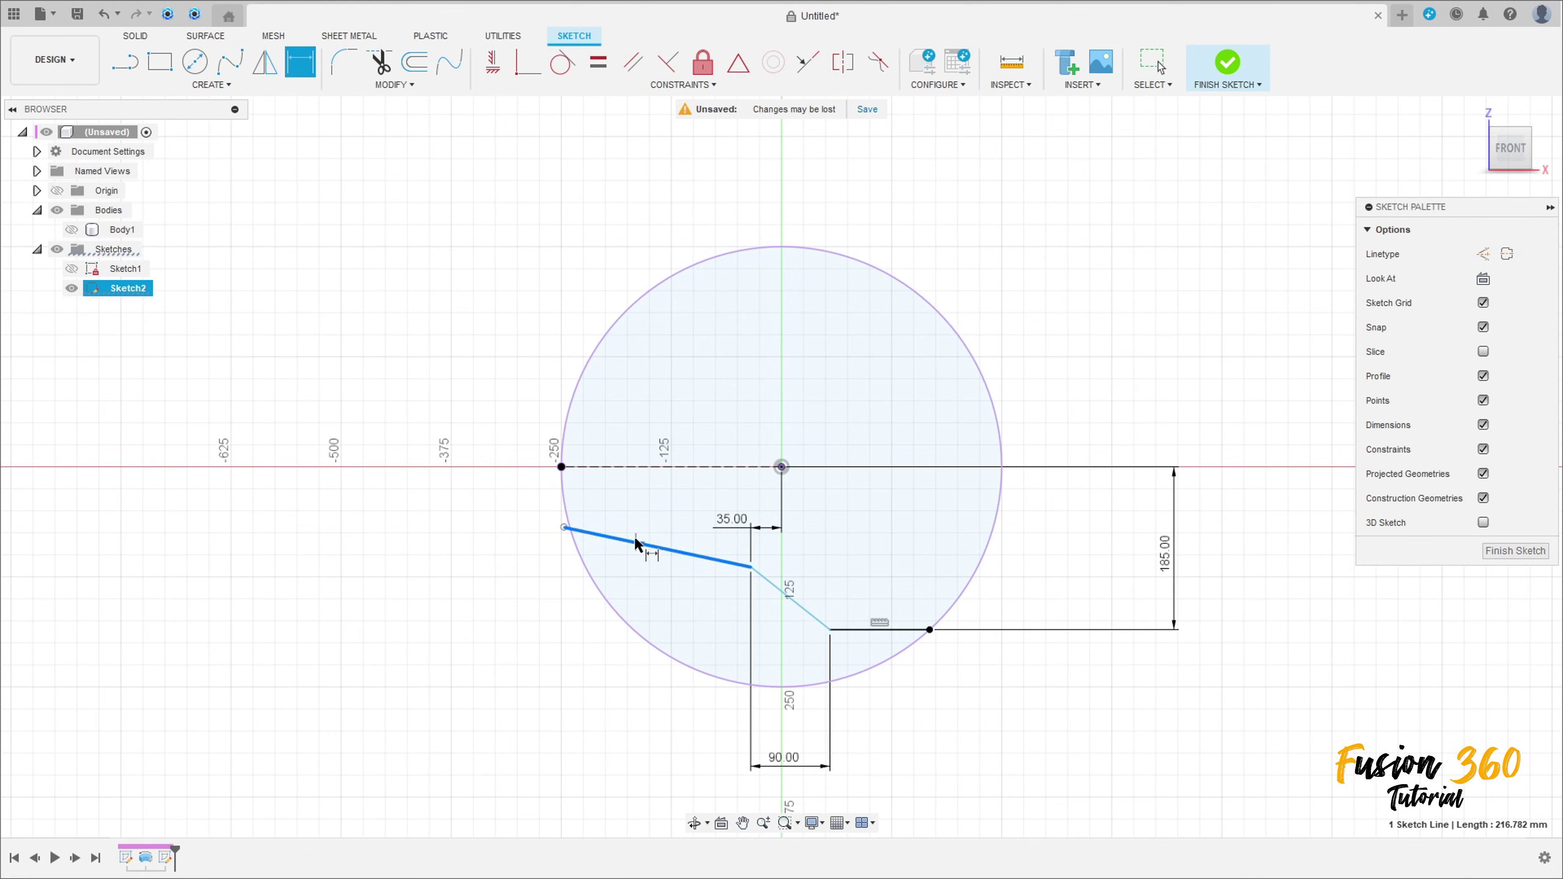
{"action": "left_click", "coordinate": [633, 467]}
{"action": "left_click", "coordinate": [485, 492]}
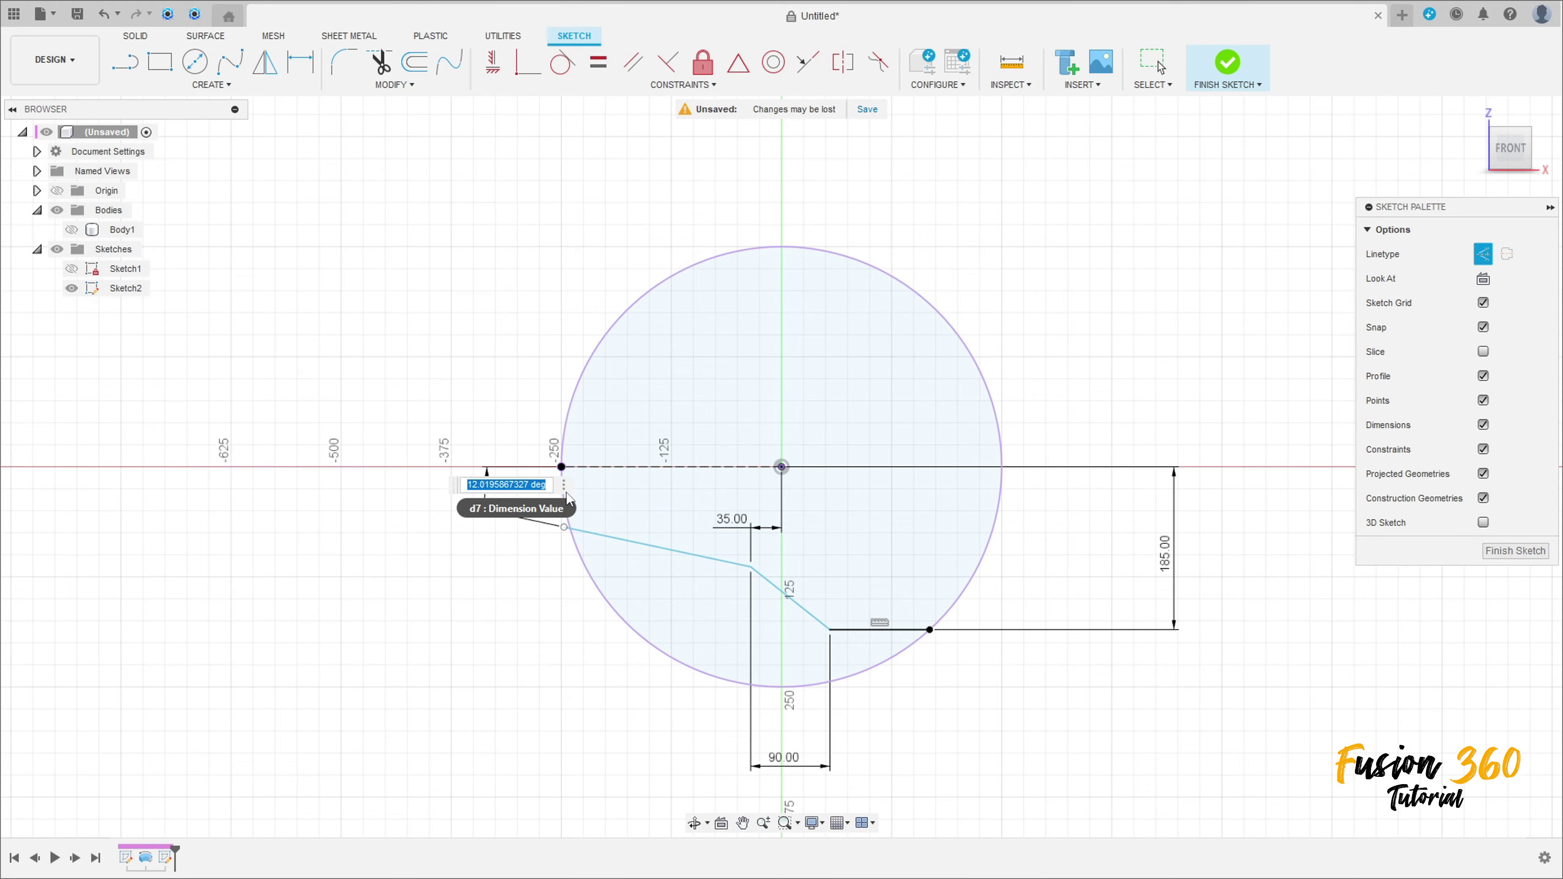
{"action": "type", "text": "10"}
{"action": "key", "text": "Return"}
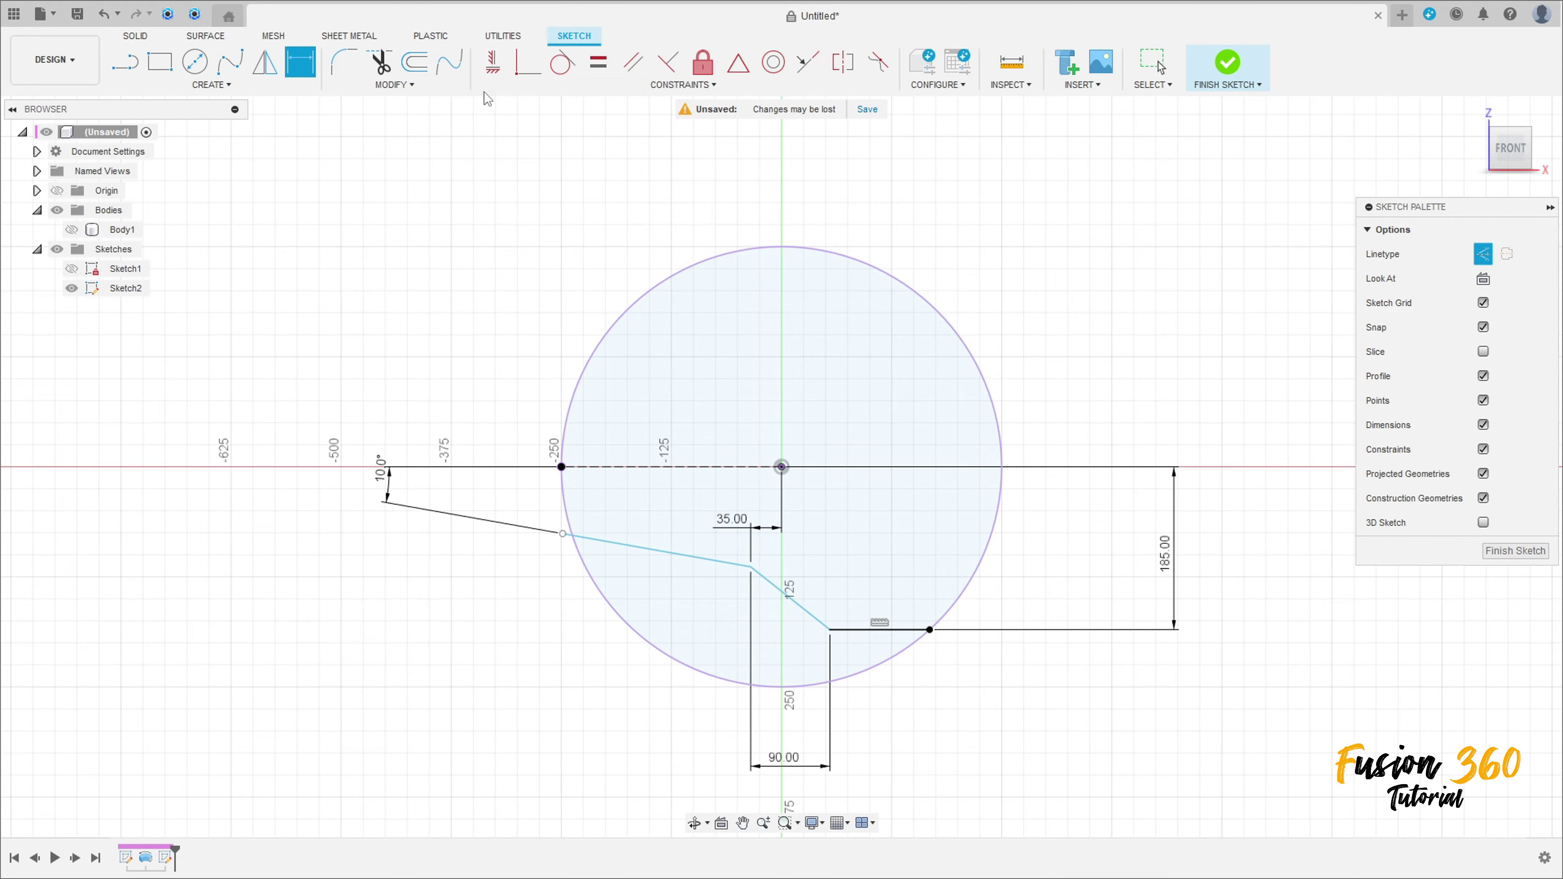
Make the free left endpoint of the first sloped segment coincident with the circle.
{"action": "left_click", "coordinate": [530, 61]}
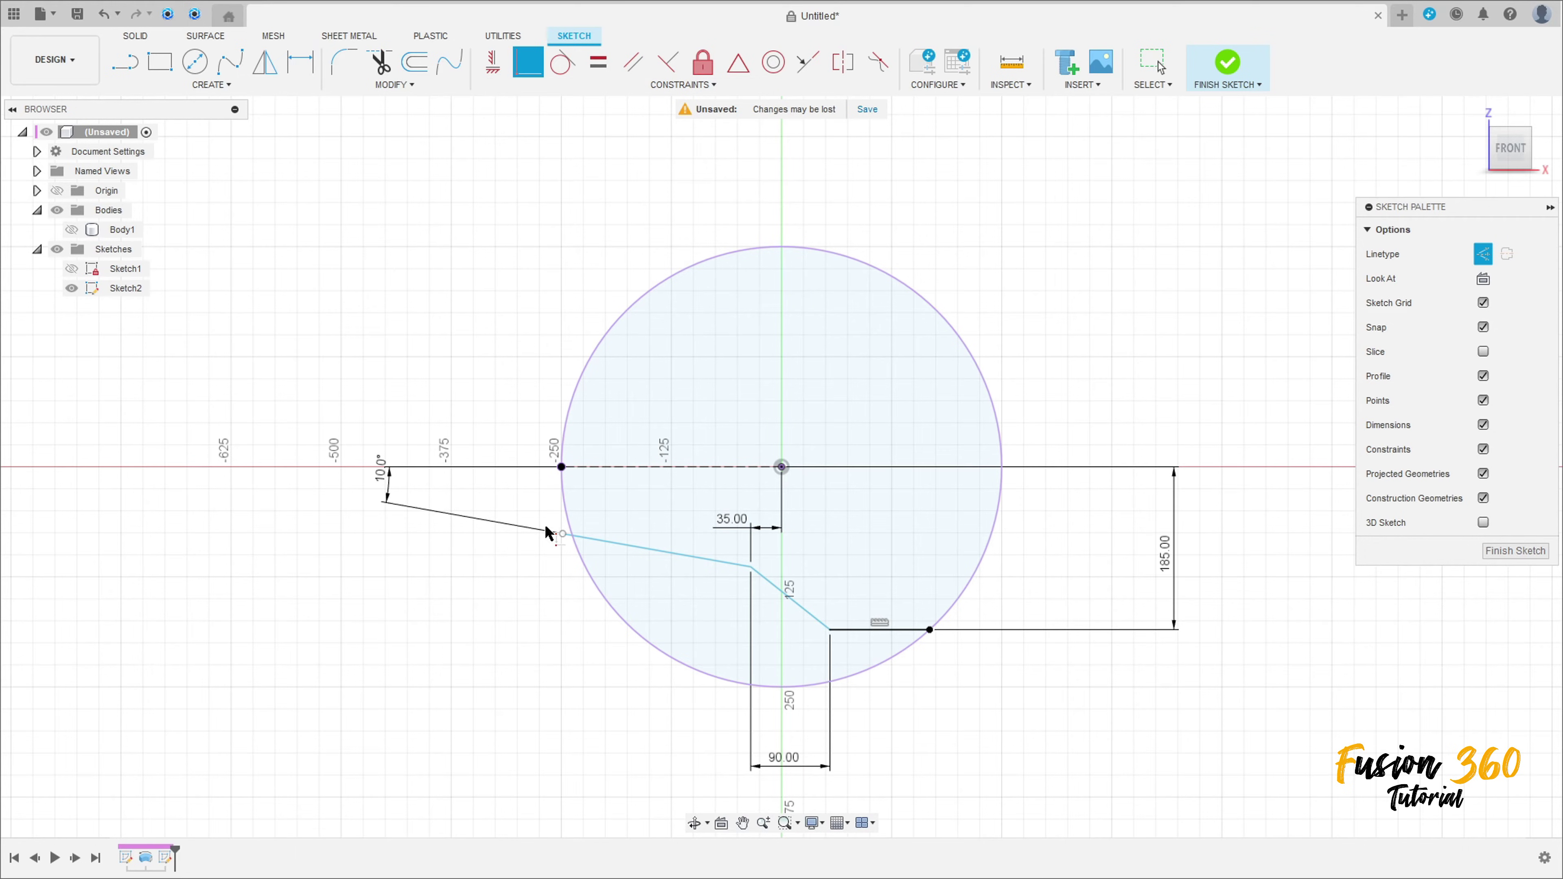
{"action": "left_click", "coordinate": [562, 534]}
{"action": "left_click", "coordinate": [568, 531]}
Dimension the angle between the first and second sloped segments as 160 degrees on their lower side.
{"action": "scroll", "coordinate": [1003, 675], "scroll_direction": "up", "scroll_amount": 2}
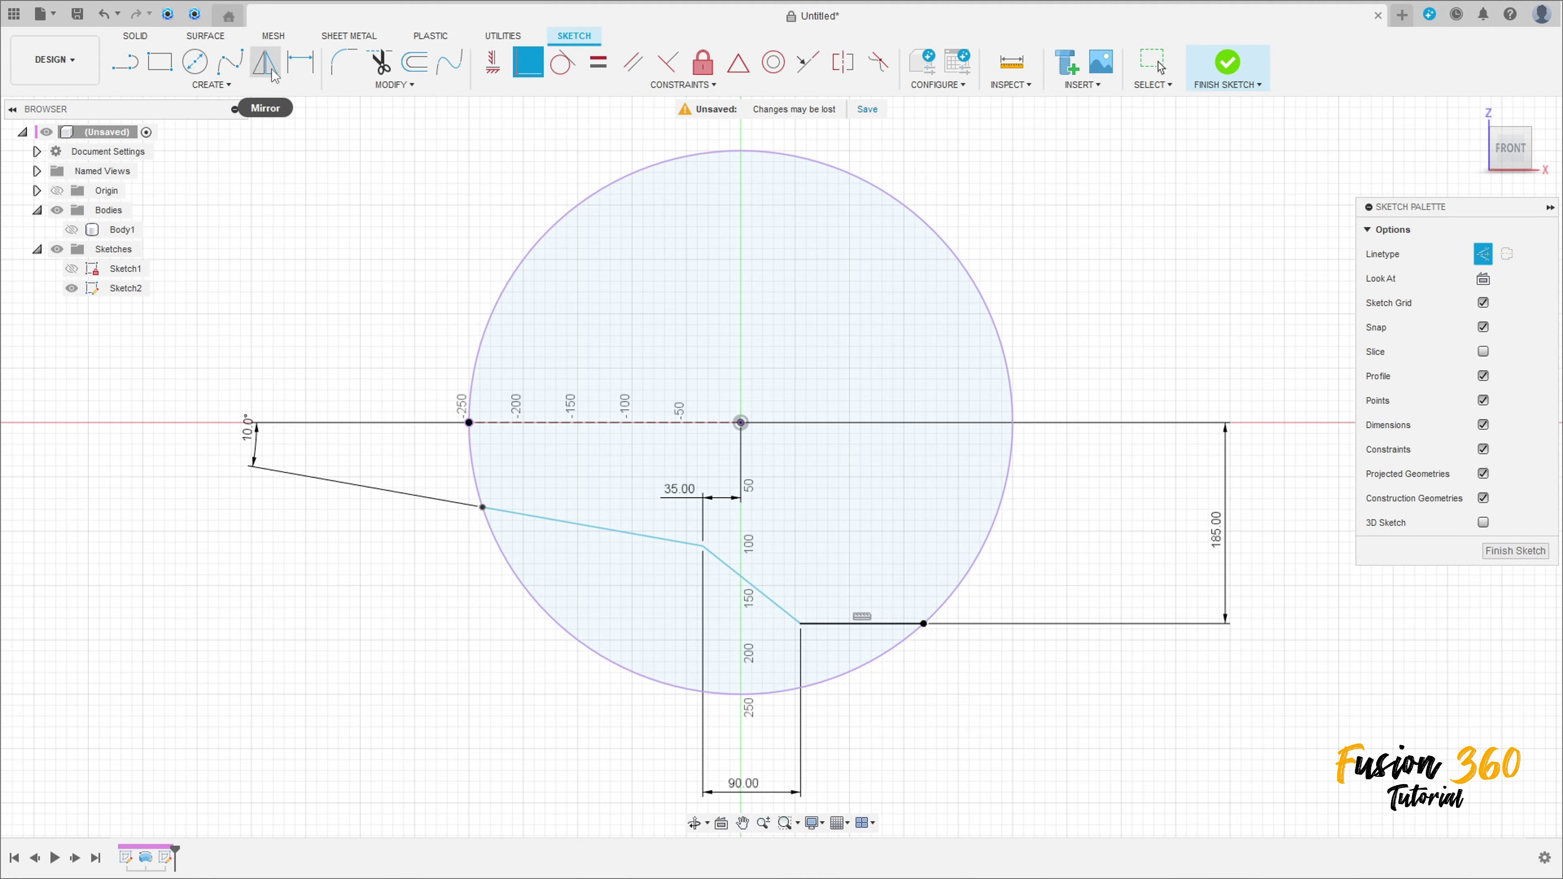
{"action": "left_click", "coordinate": [300, 61]}
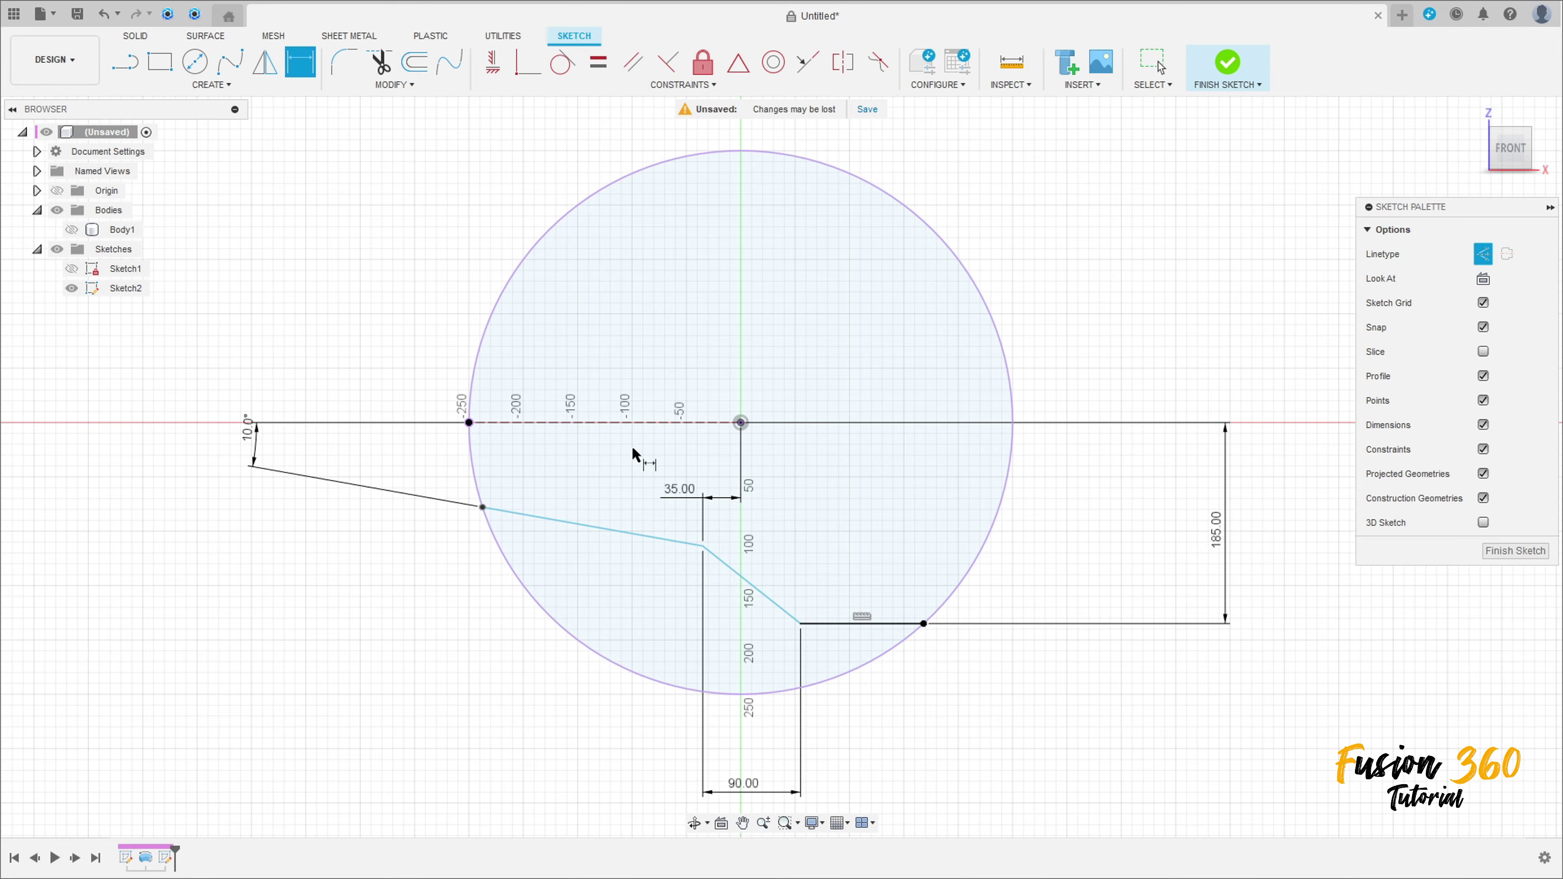
{"action": "left_click", "coordinate": [651, 540]}
{"action": "left_click", "coordinate": [736, 572]}
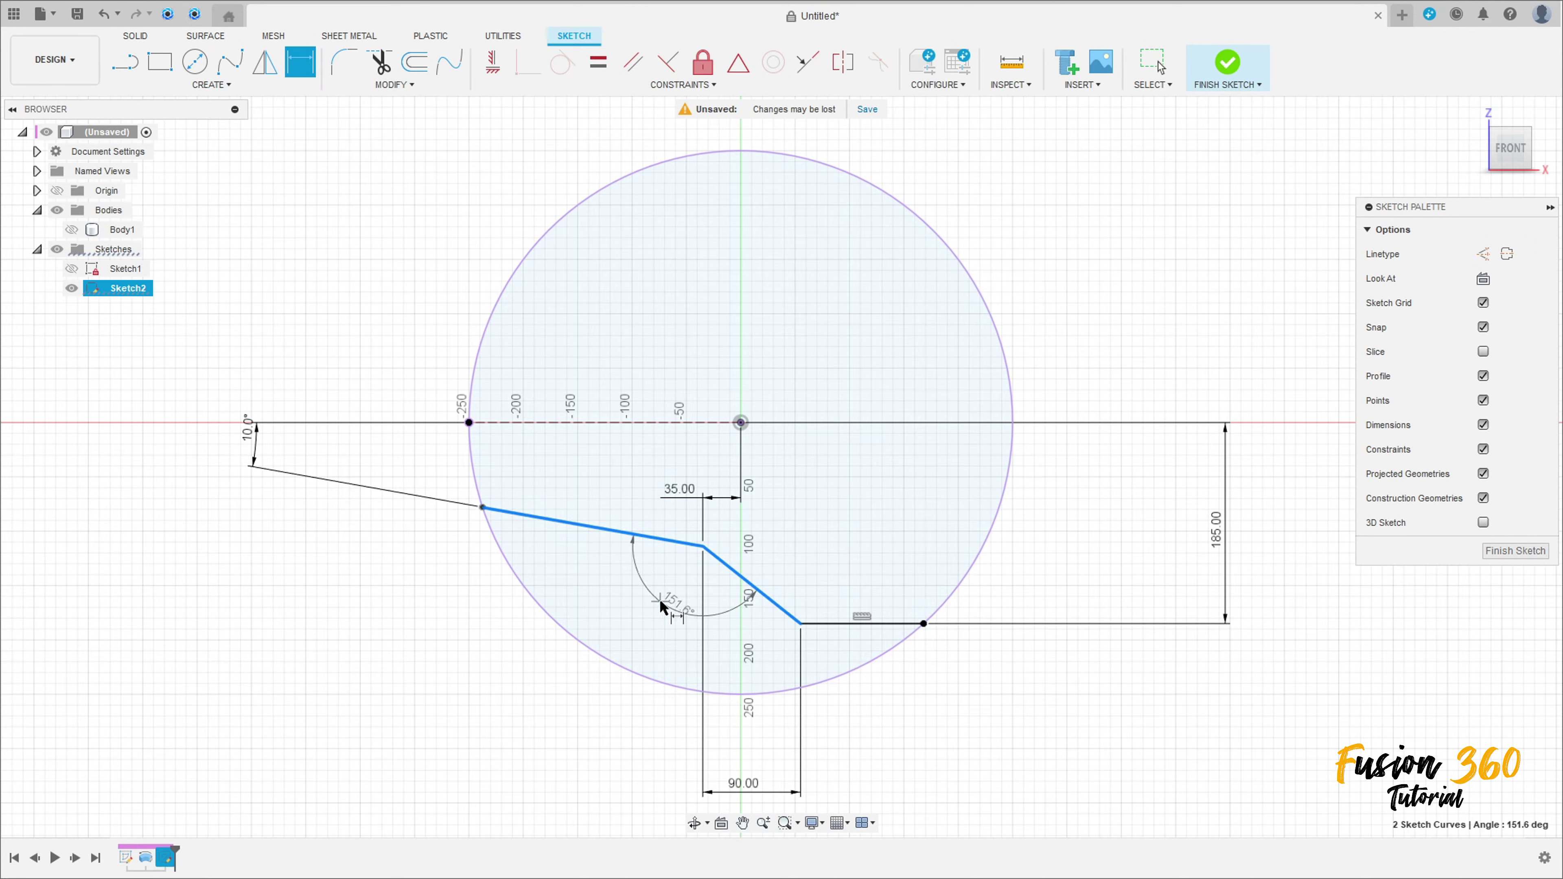
{"action": "left_click", "coordinate": [660, 607]}
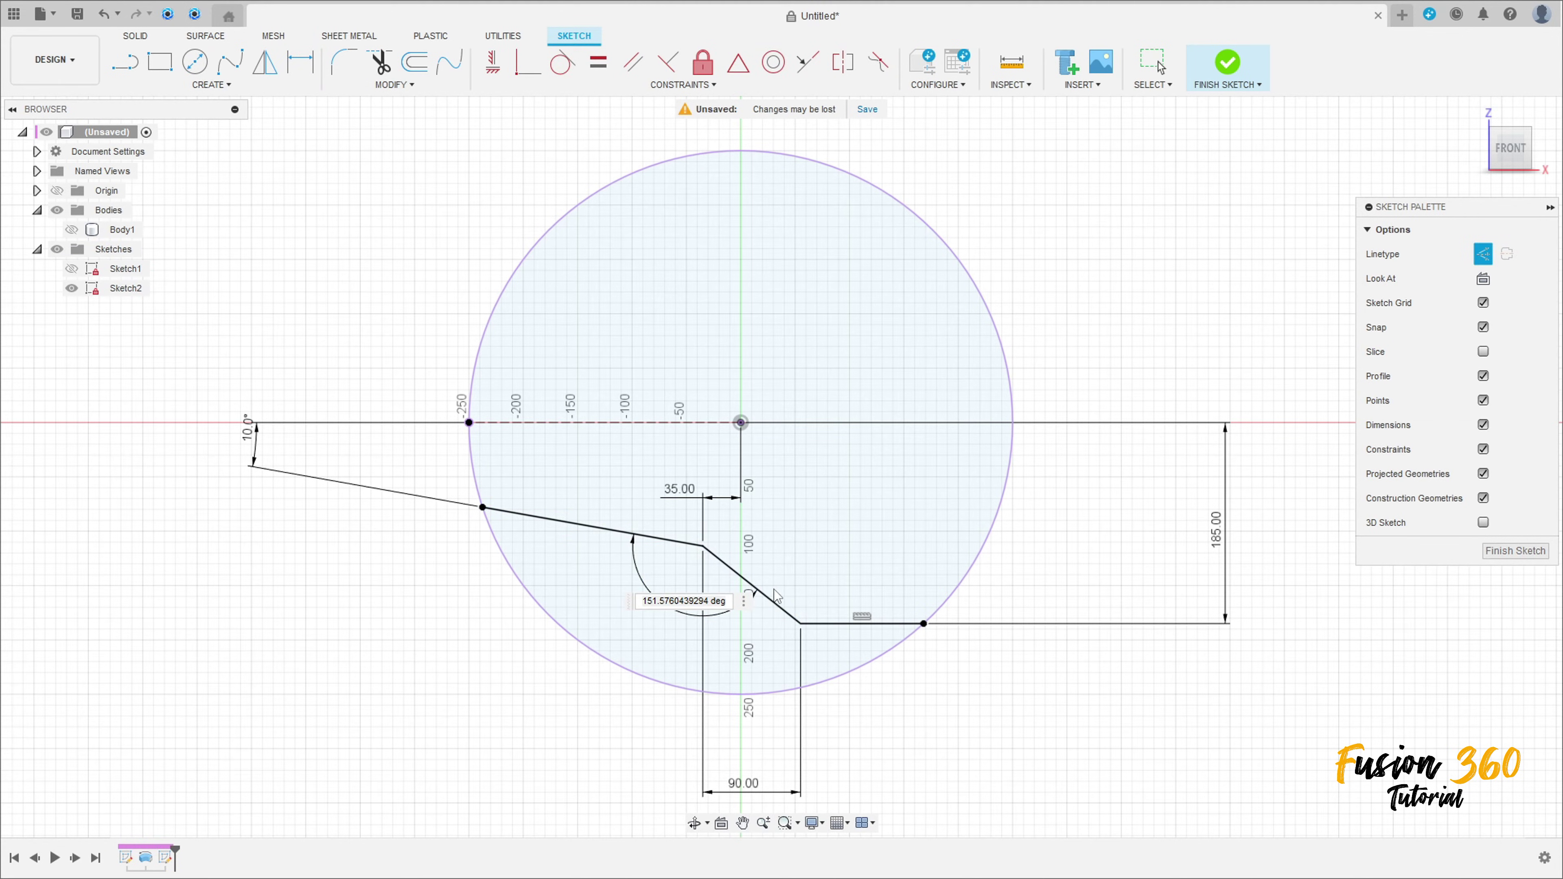
{"action": "double_click", "coordinate": [727, 601]}
{"action": "type", "text": "160"}
{"action": "key", "text": "Return"}
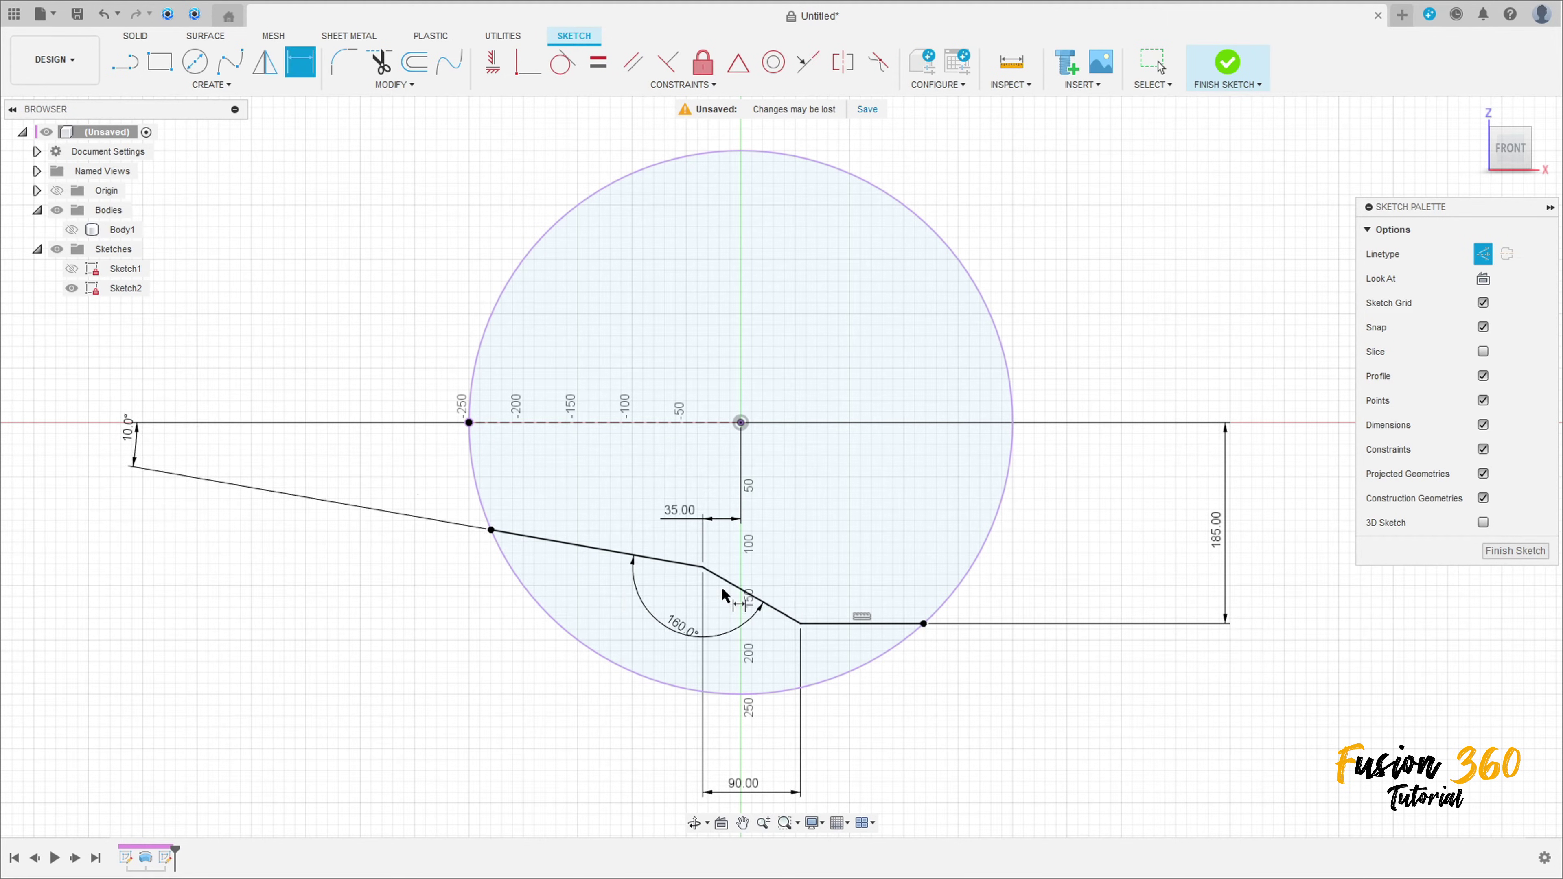
Draw a construction line about 224 mm long from the horizontal axis right of the origin, sloping up to the circle's upper left area.
{"action": "scroll", "coordinate": [510, 496], "scroll_direction": "down", "scroll_amount": 2}
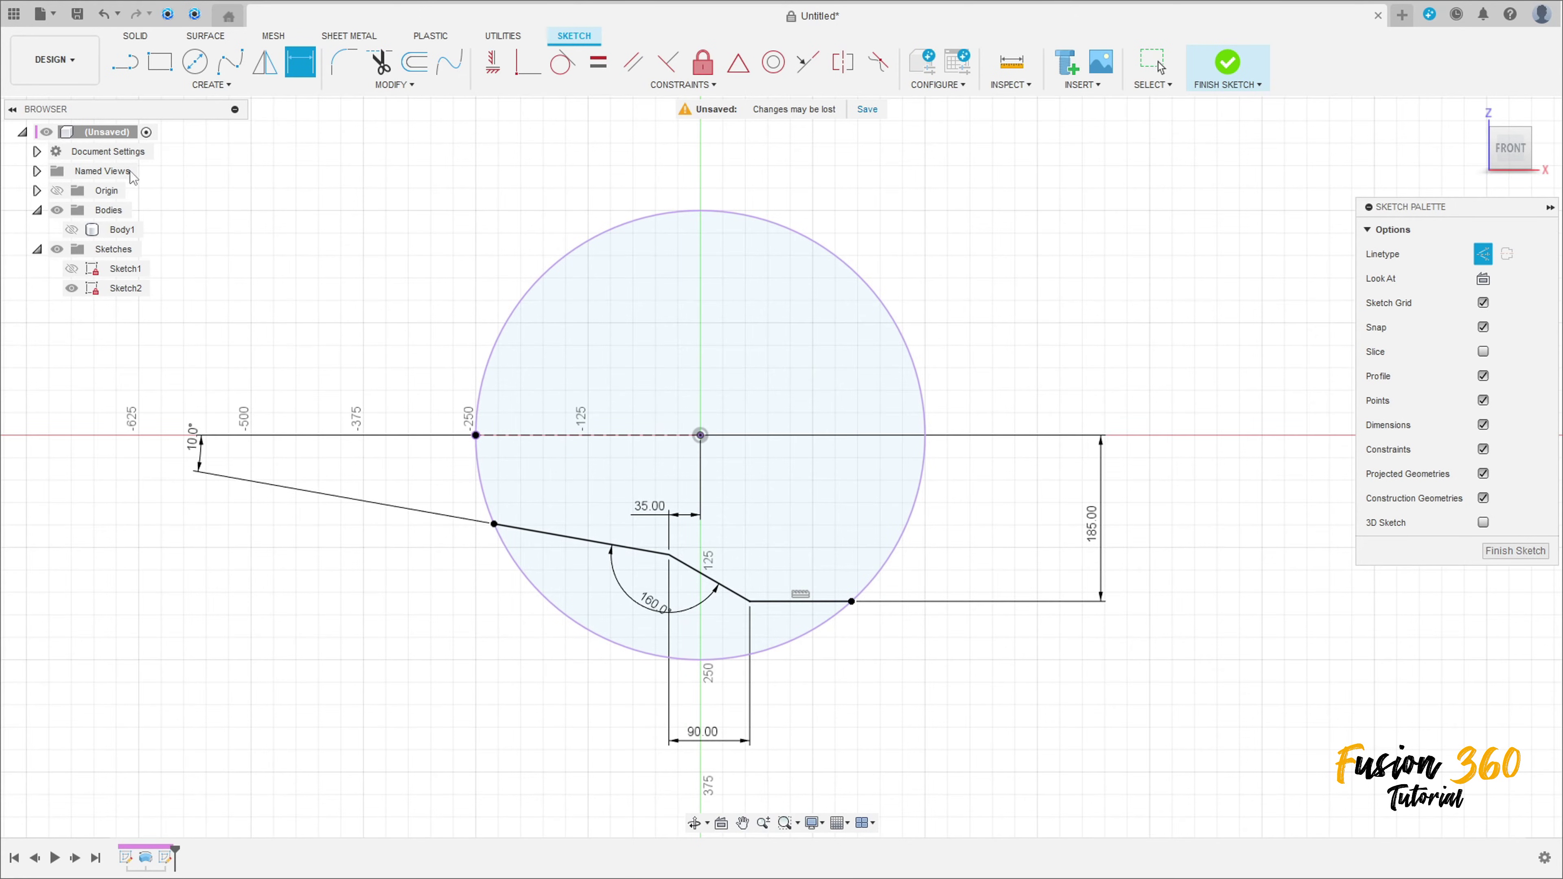
{"action": "left_click", "coordinate": [127, 61]}
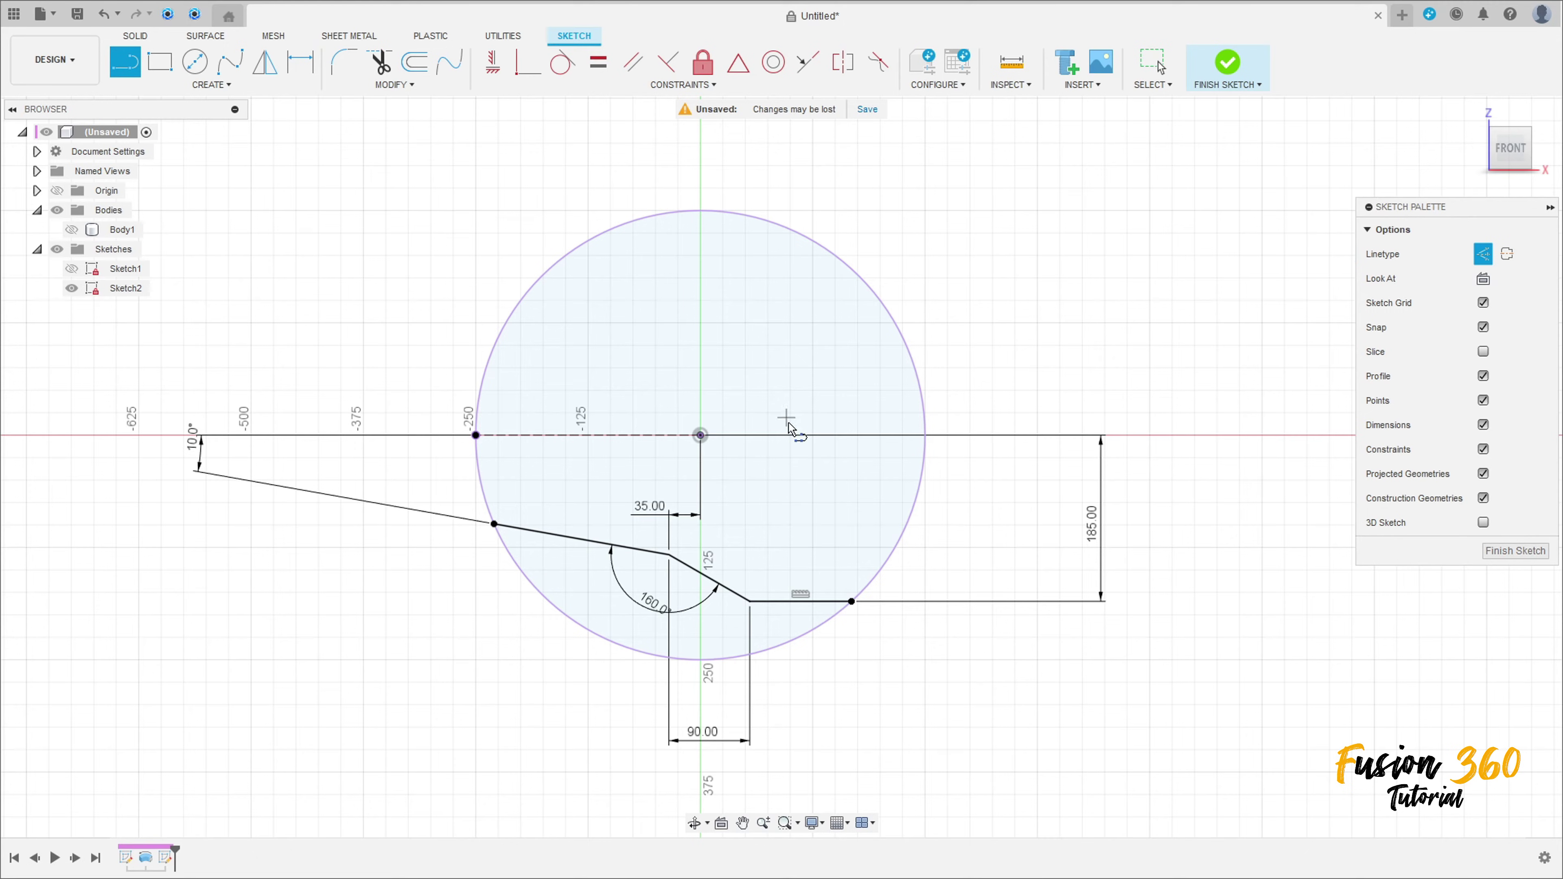
{"action": "left_click", "coordinate": [835, 435]}
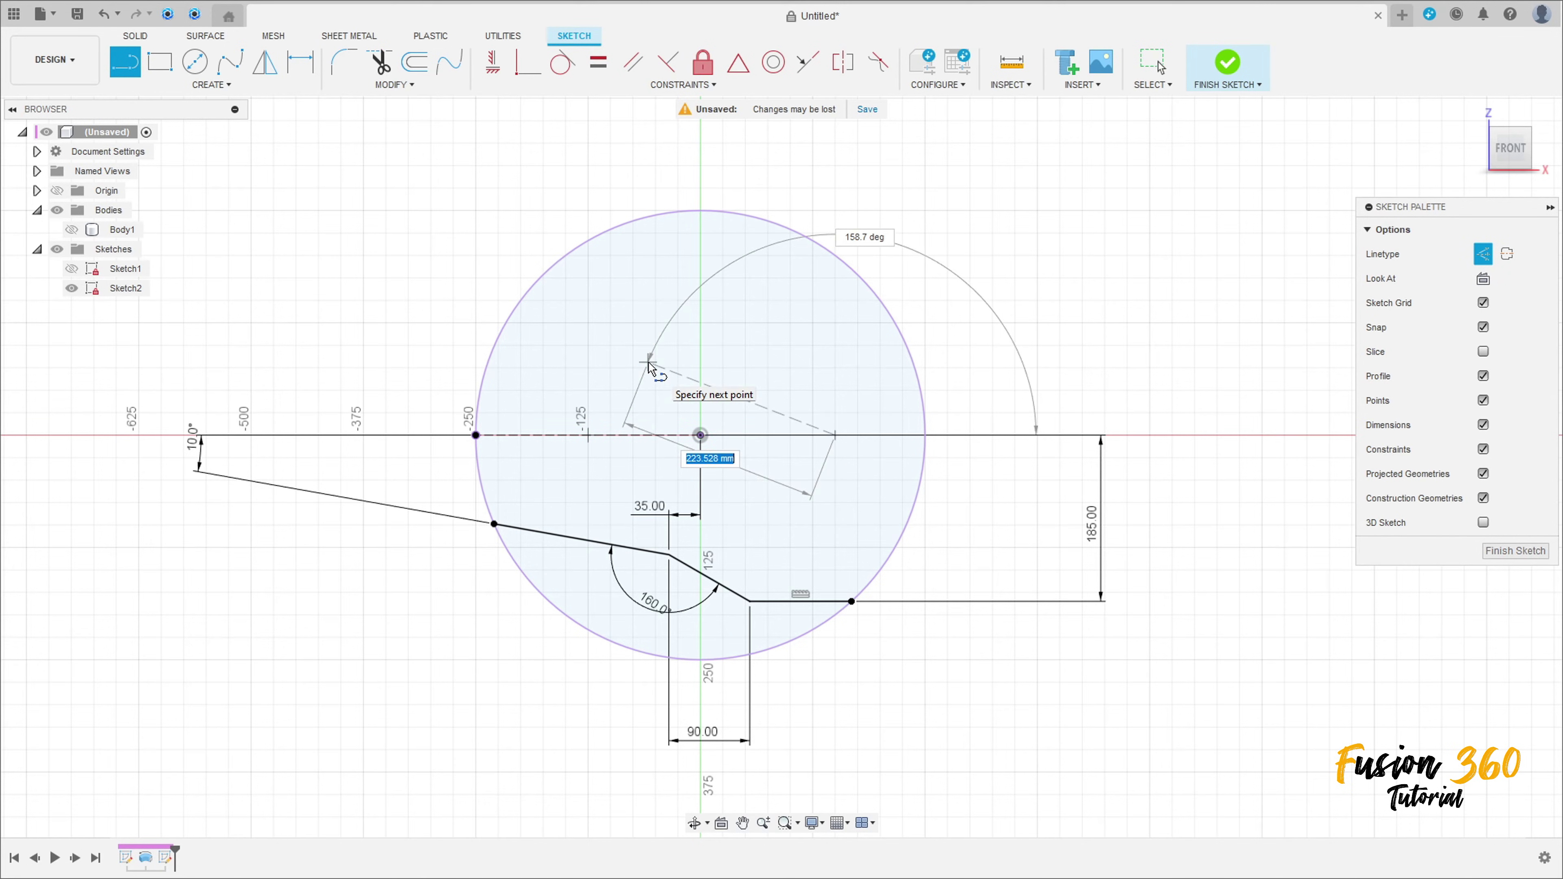
{"action": "left_click", "coordinate": [650, 363]}
Dimension the right endpoint of the sloped construction line 200 mm from the origin.
{"action": "left_click", "coordinate": [300, 61]}
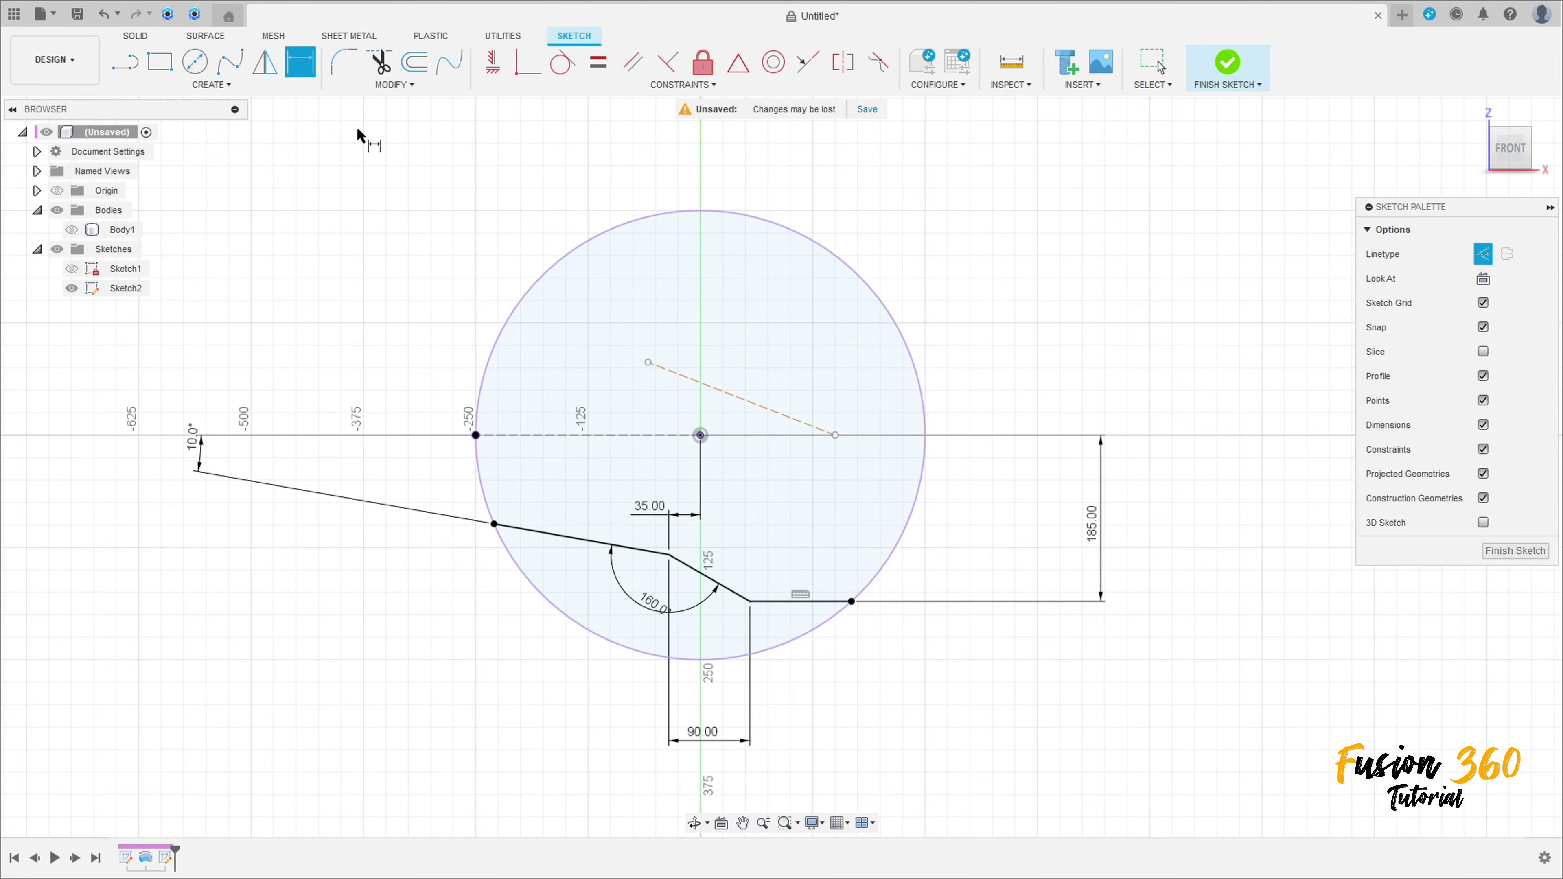
{"action": "left_click", "coordinate": [835, 435]}
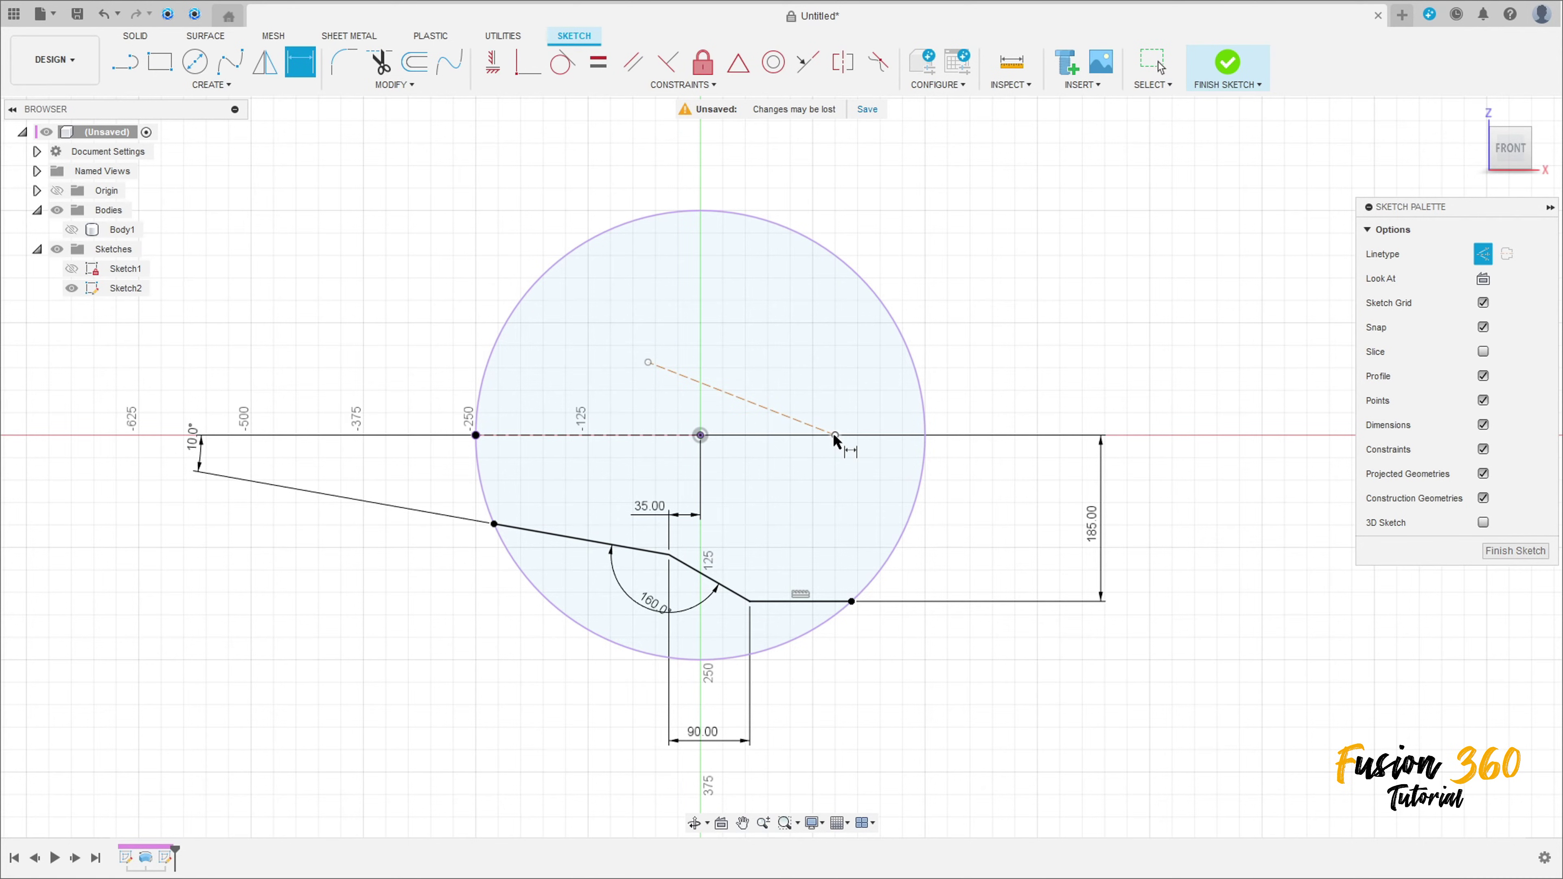
{"action": "left_click", "coordinate": [701, 436]}
{"action": "left_click", "coordinate": [775, 518]}
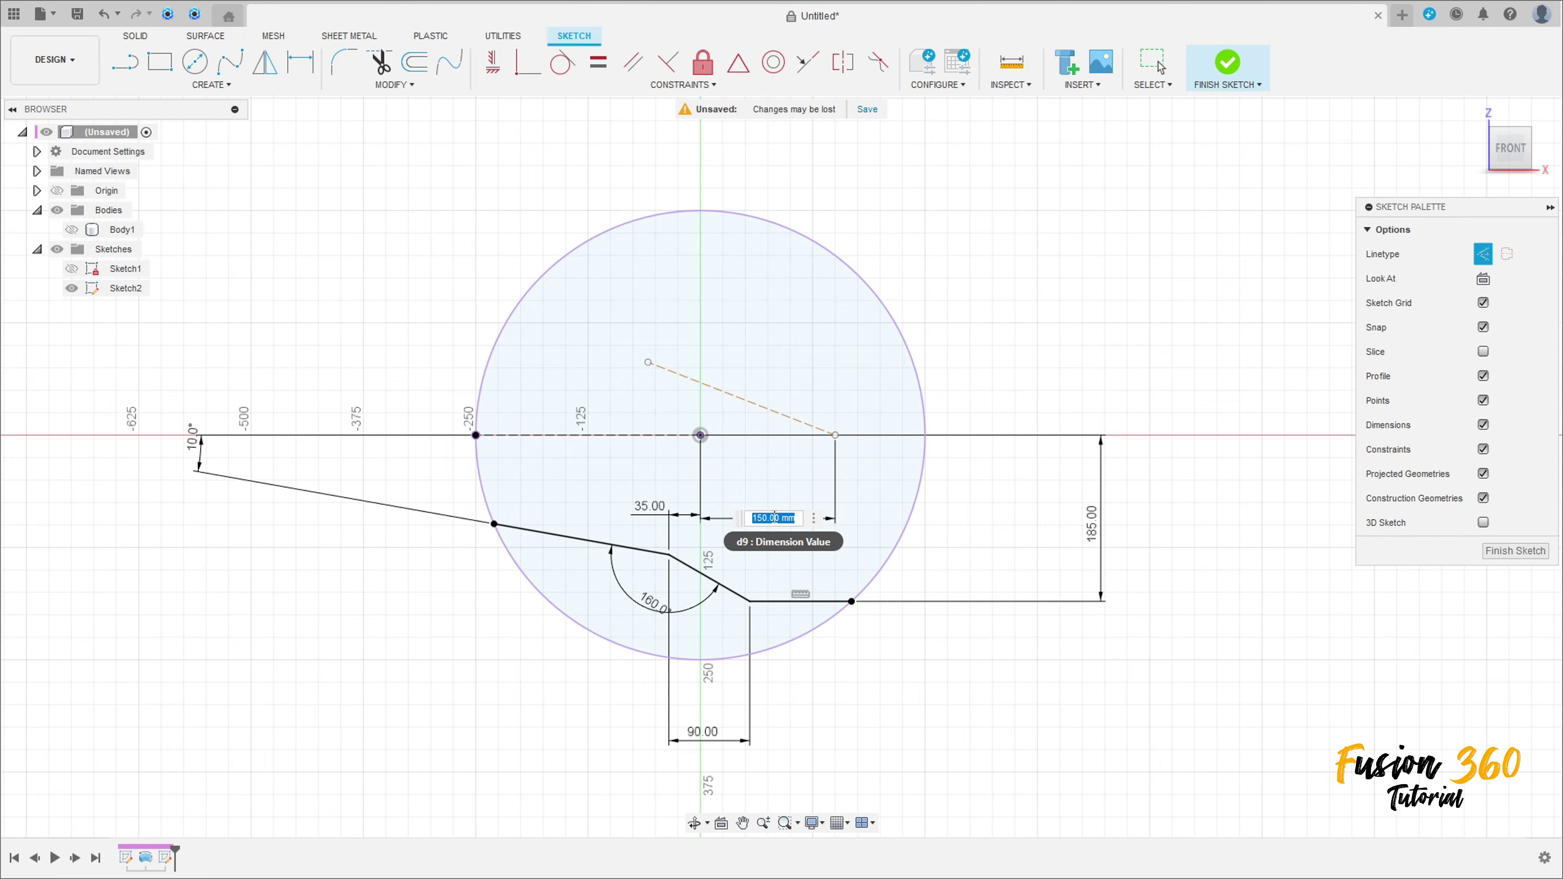
{"action": "type", "text": "200"}
{"action": "key", "text": "Return"}
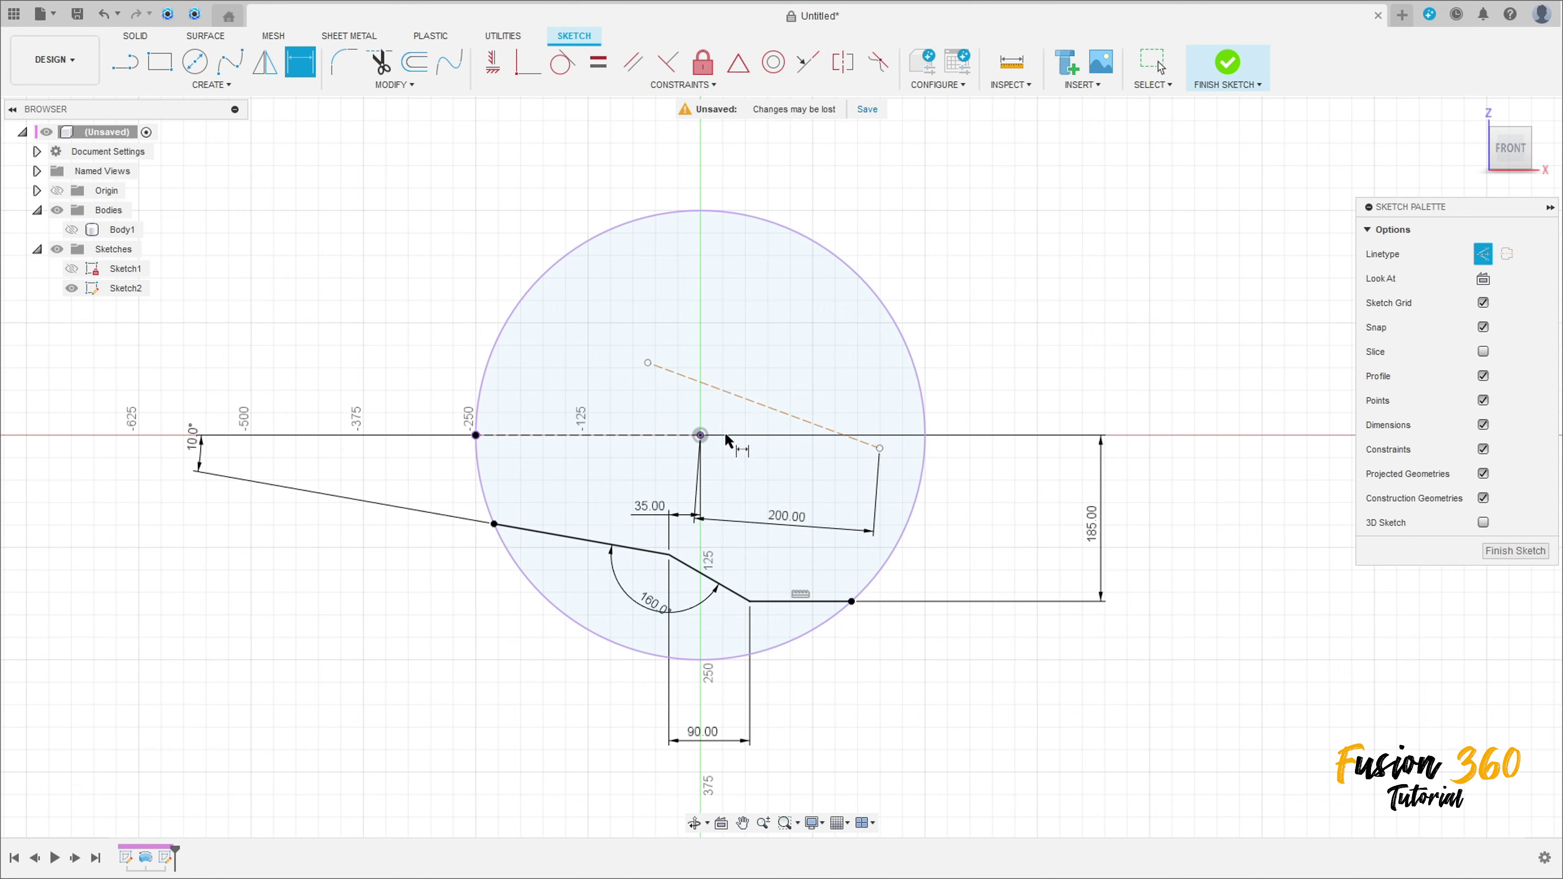
{"action": "key", "text": "Escape"}
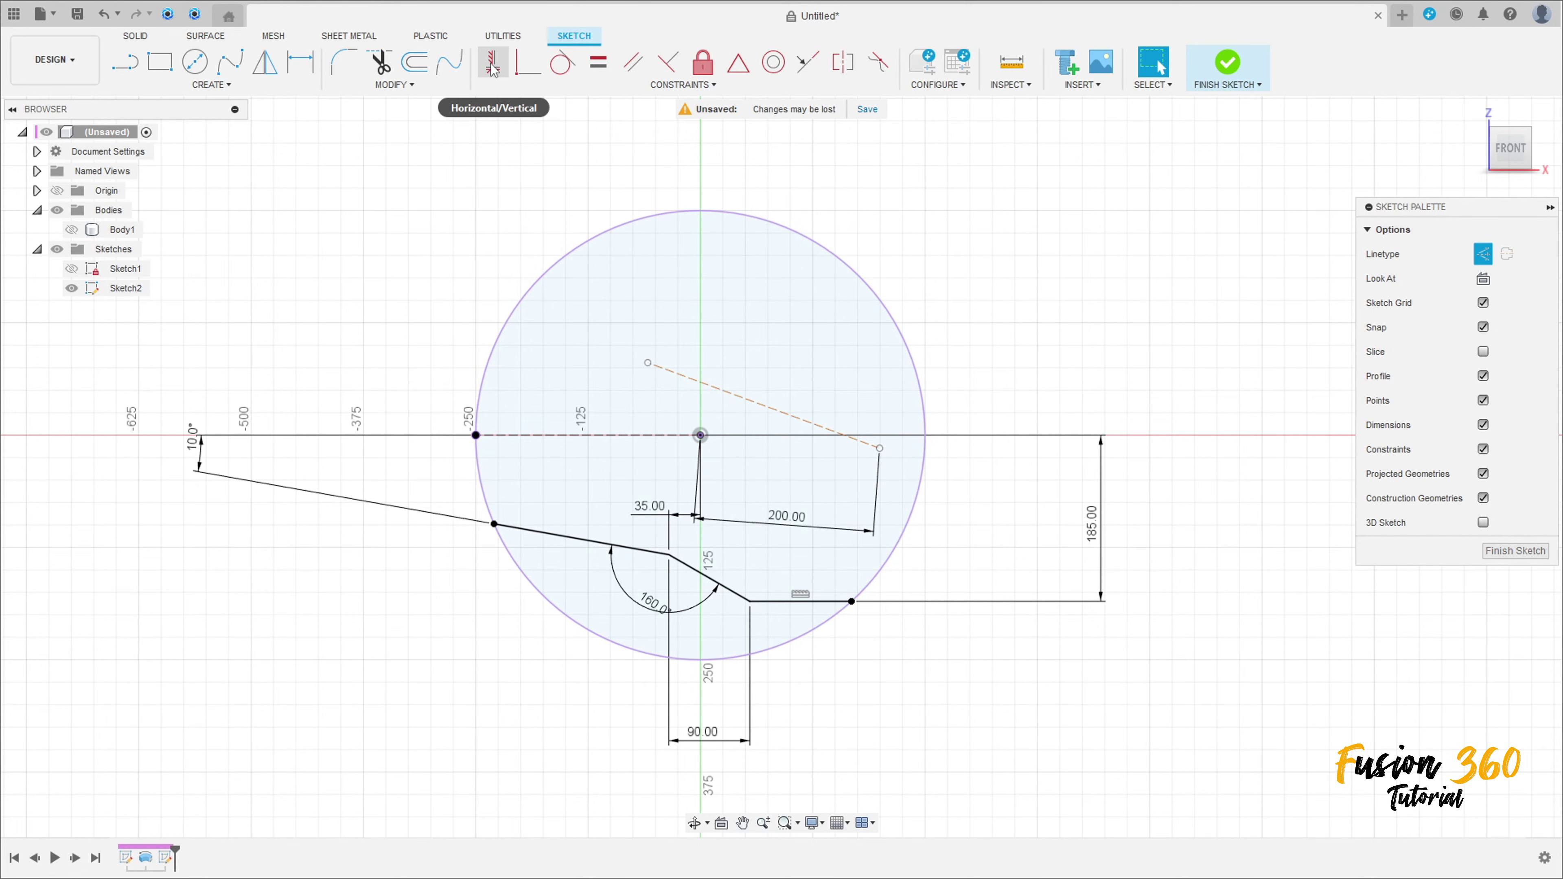
Align the sloped construction line's right endpoint horizontally with the origin.
{"action": "left_click", "coordinate": [493, 64]}
{"action": "left_click", "coordinate": [880, 449]}
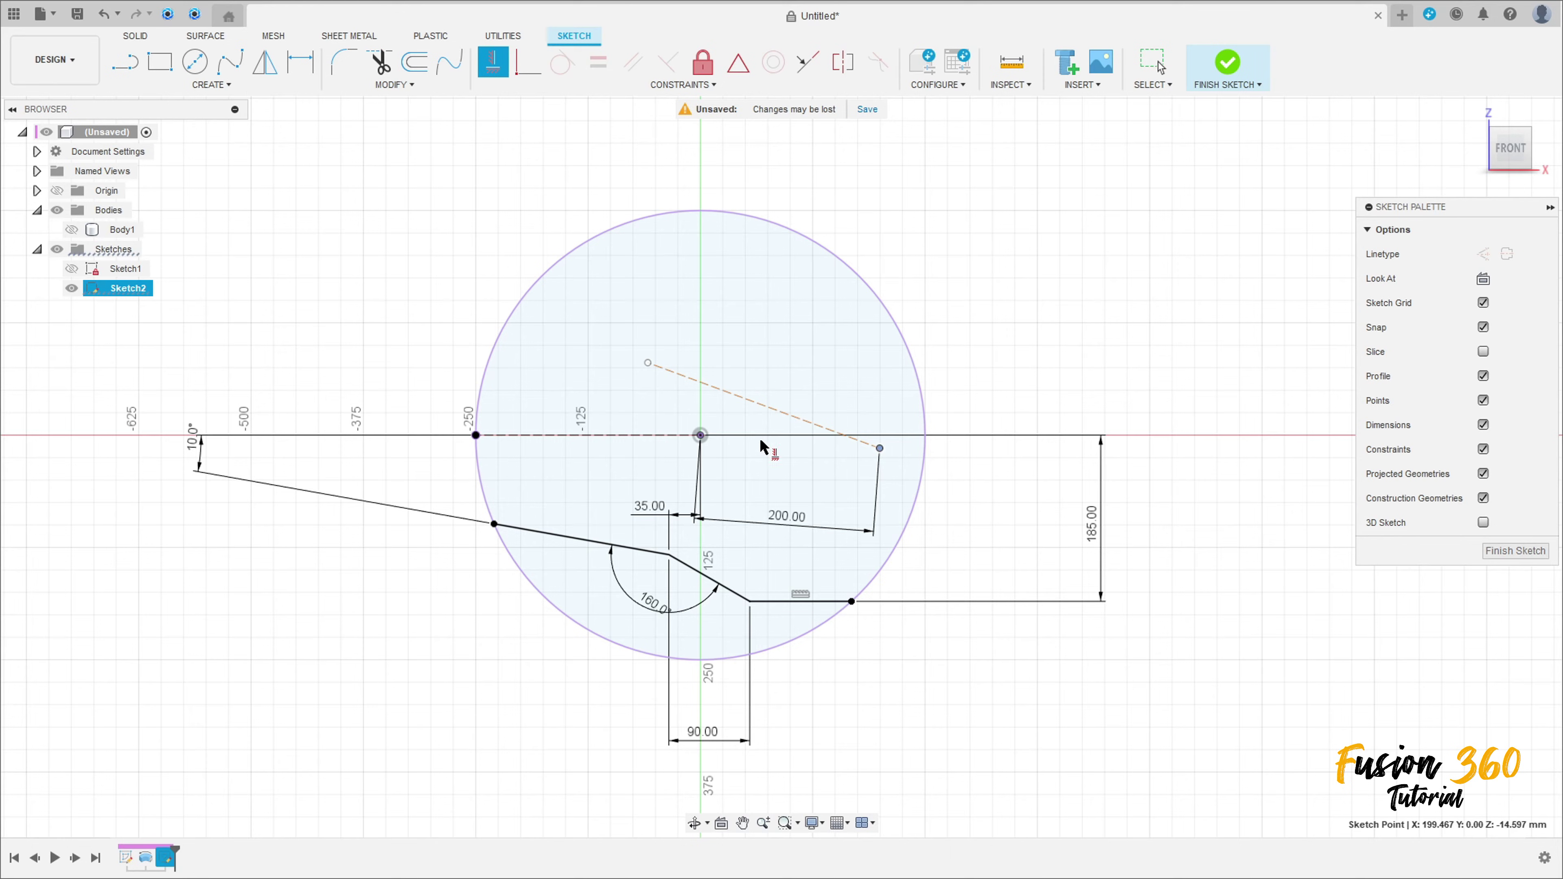
{"action": "left_click", "coordinate": [701, 435]}
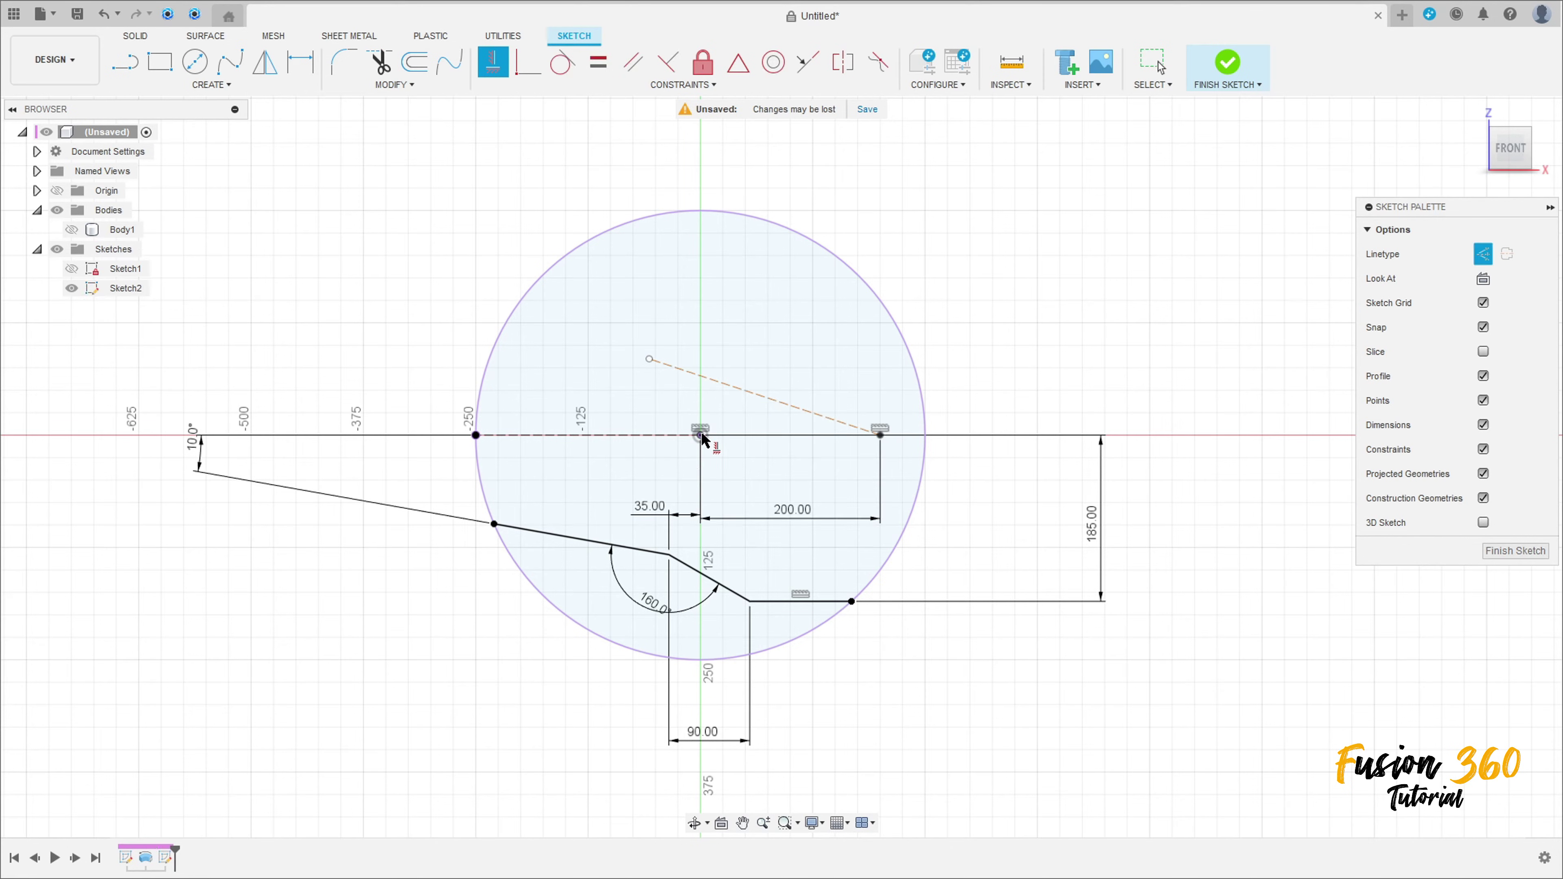
Dimension the angle between the sloped and horizontal construction lines as 15 degrees.
{"action": "left_click", "coordinate": [302, 76]}
{"action": "scroll", "coordinate": [569, 289], "scroll_direction": "up", "scroll_amount": 3}
{"action": "left_click", "coordinate": [722, 407]}
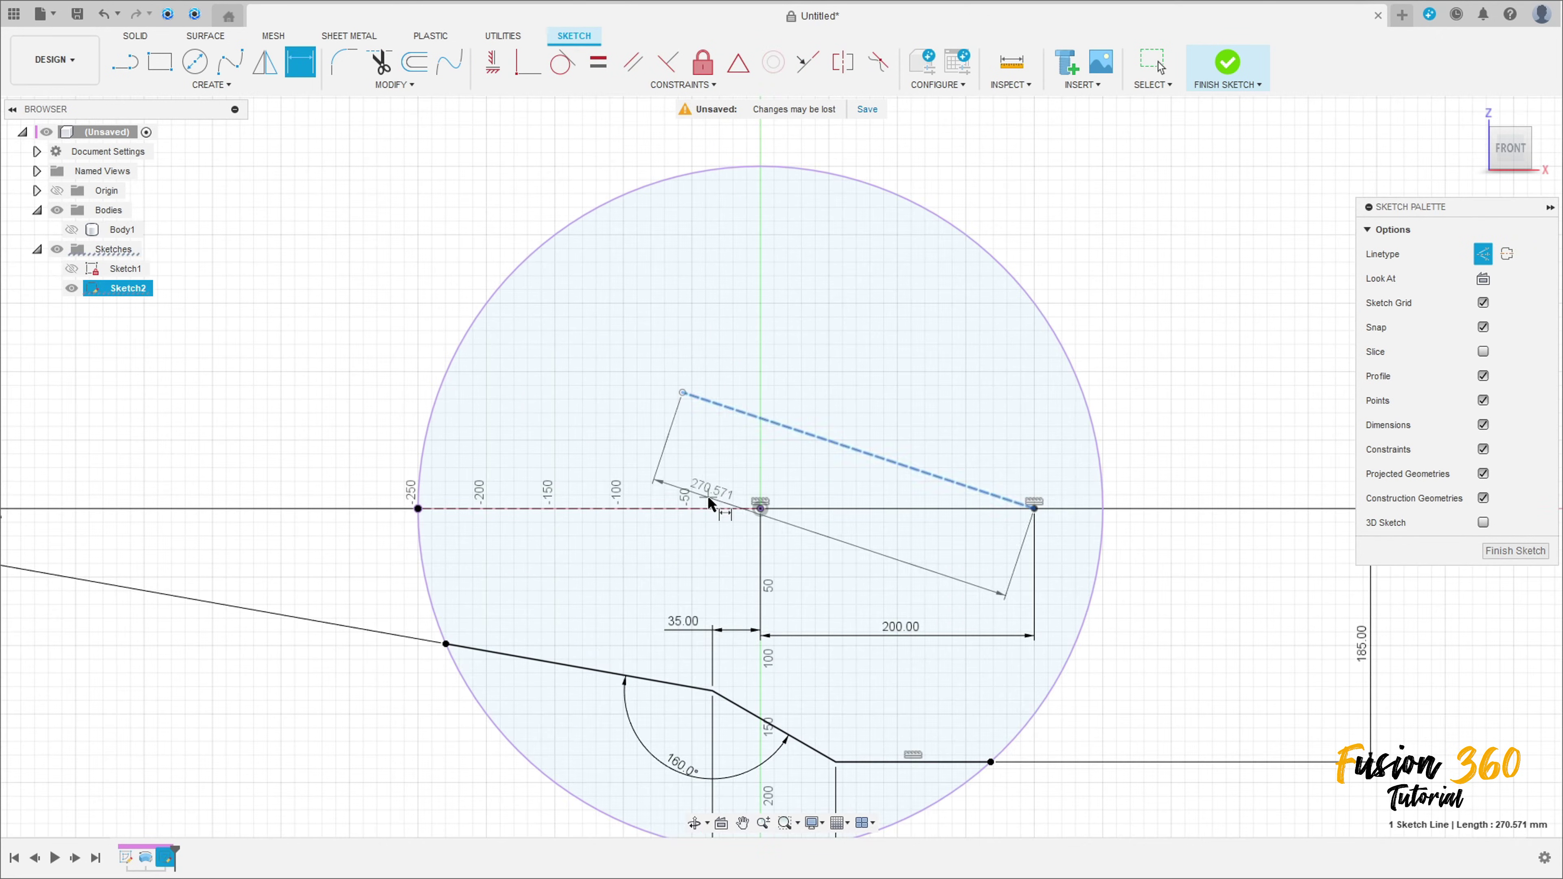
{"action": "left_click", "coordinate": [714, 510]}
{"action": "left_click", "coordinate": [628, 442]}
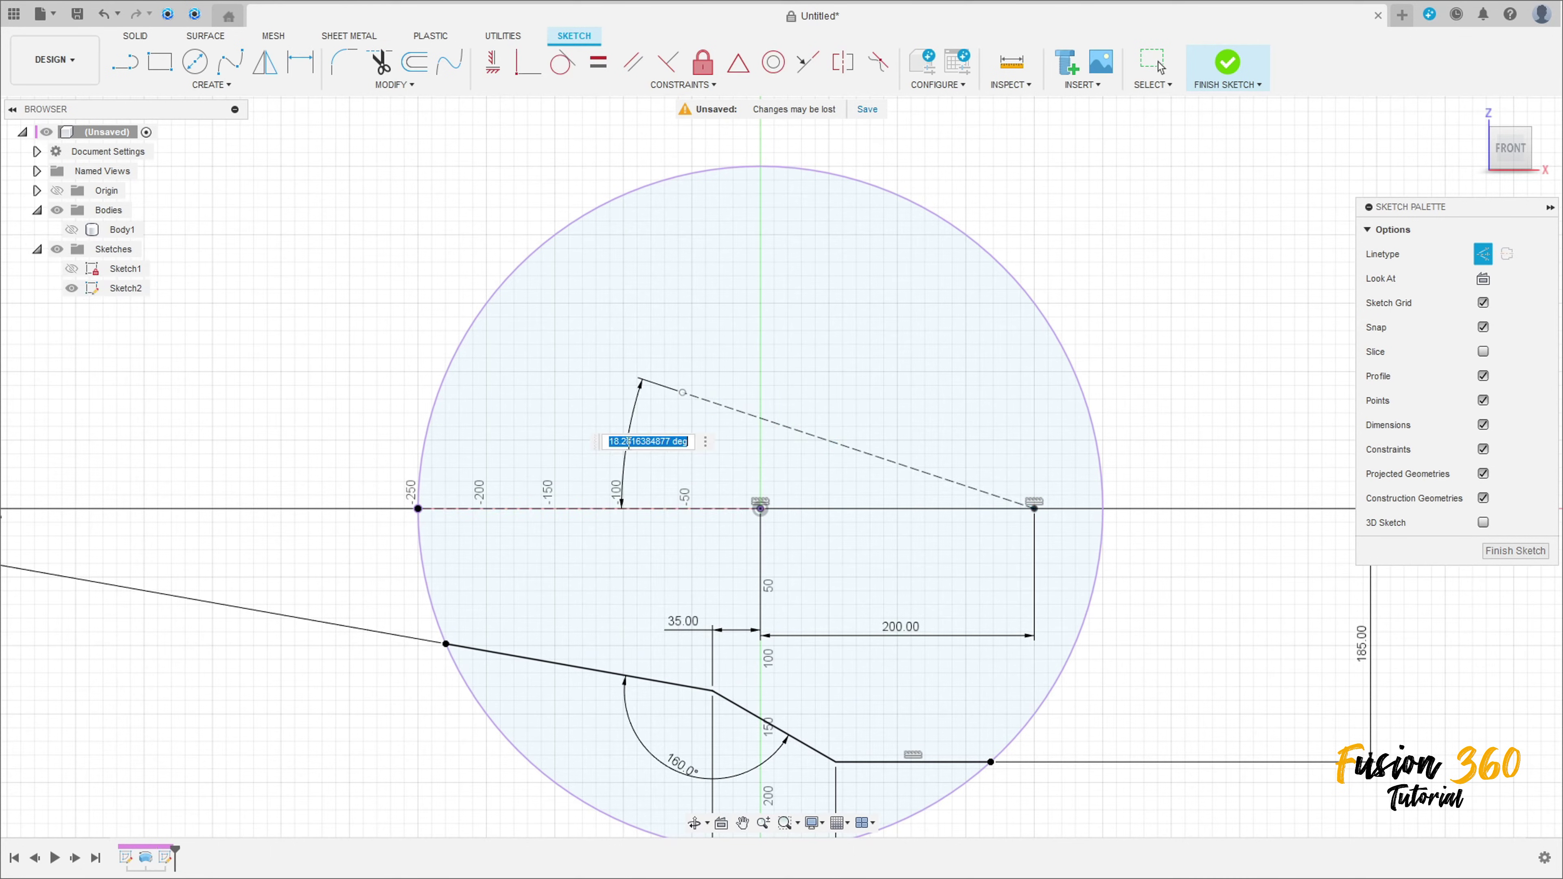
{"action": "type", "text": "15"}
{"action": "key", "text": "Return"}
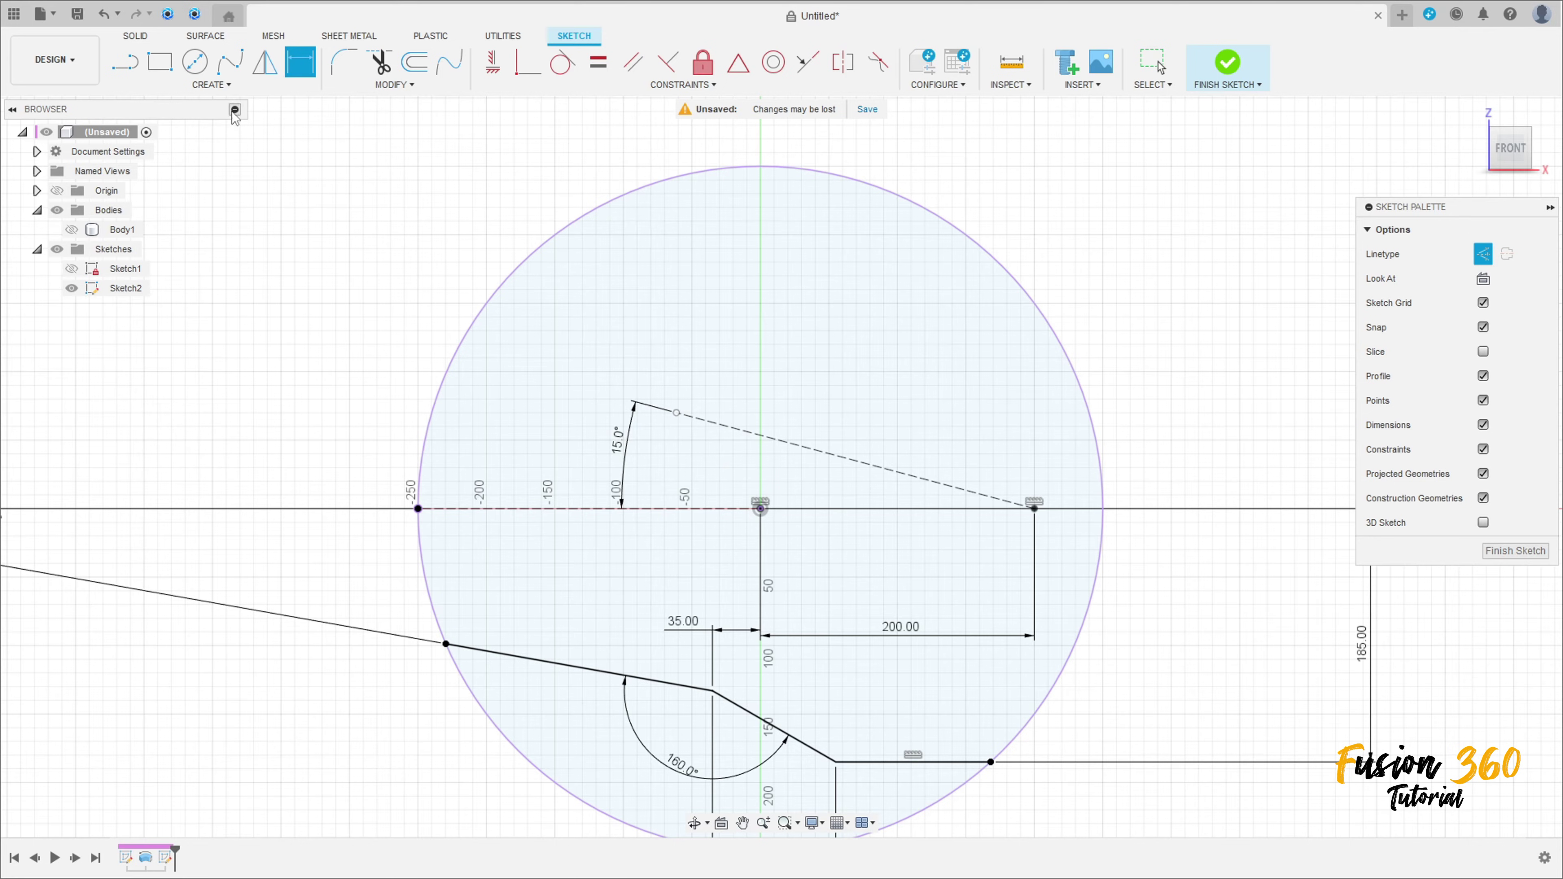
Draw a solid-line ellipse centred on the sloped line's right endpoint, major axis about 488 mm along that line and minor axis 180 mm.
{"action": "left_click", "coordinate": [212, 85]}
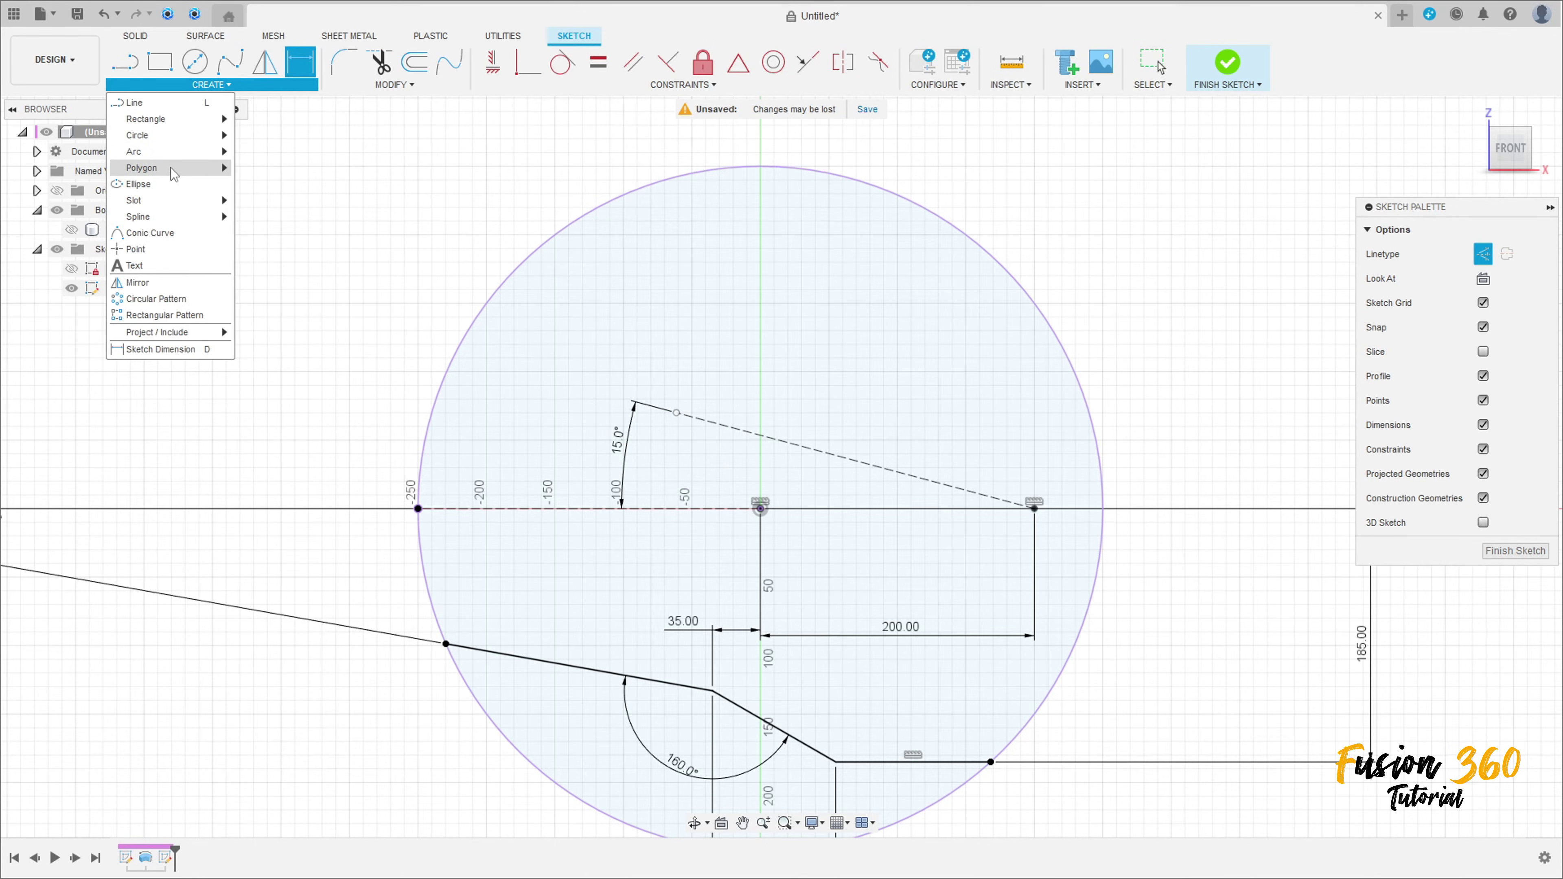
{"action": "left_click", "coordinate": [172, 185]}
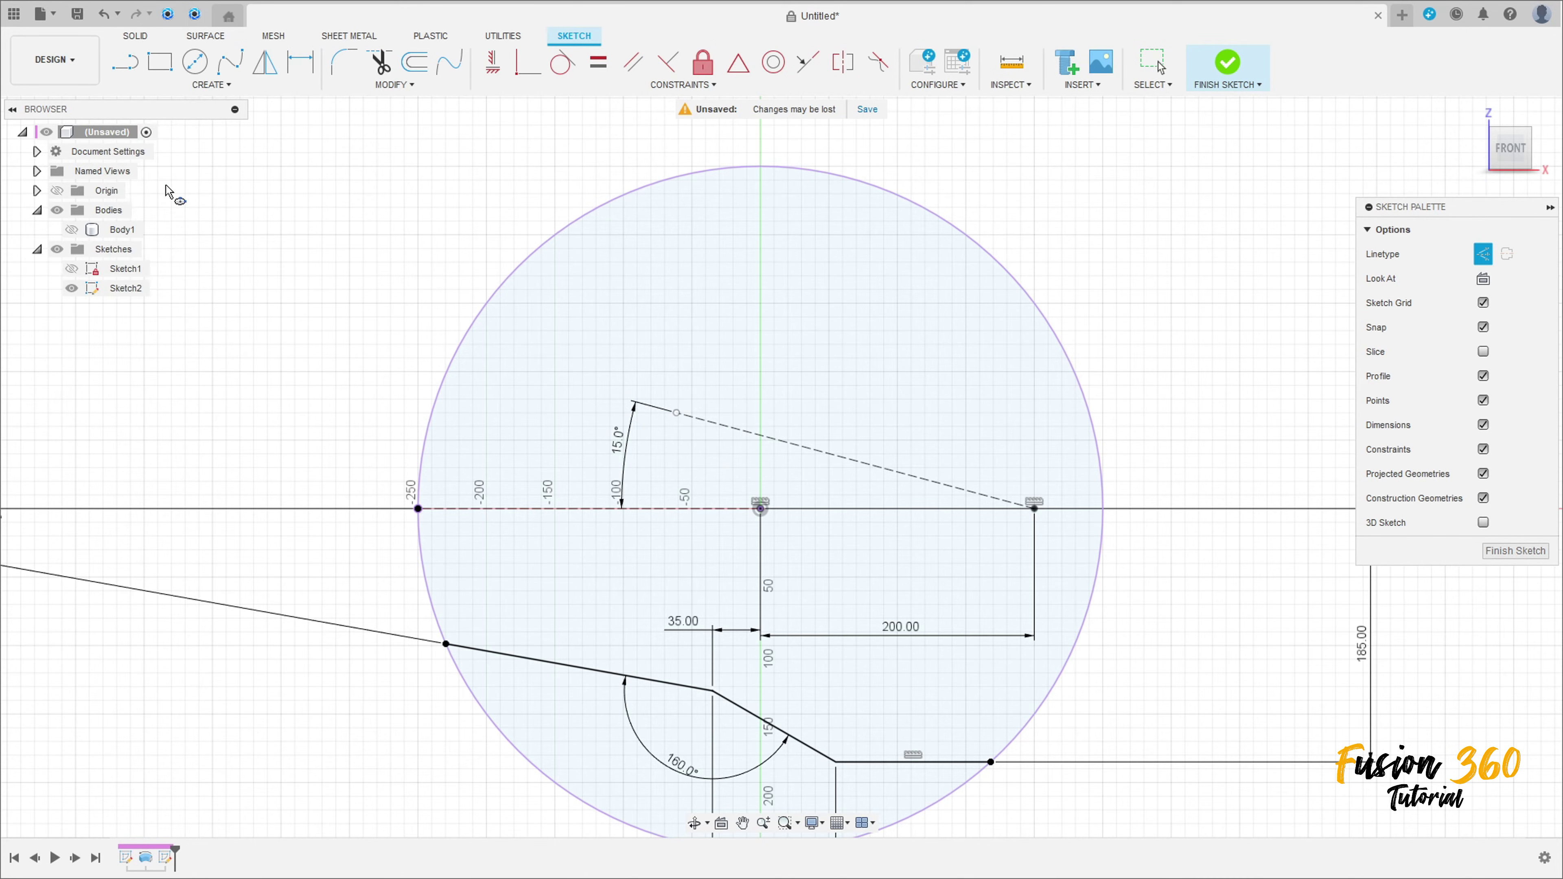
{"action": "left_click", "coordinate": [1034, 508]}
{"action": "left_click", "coordinate": [712, 421]}
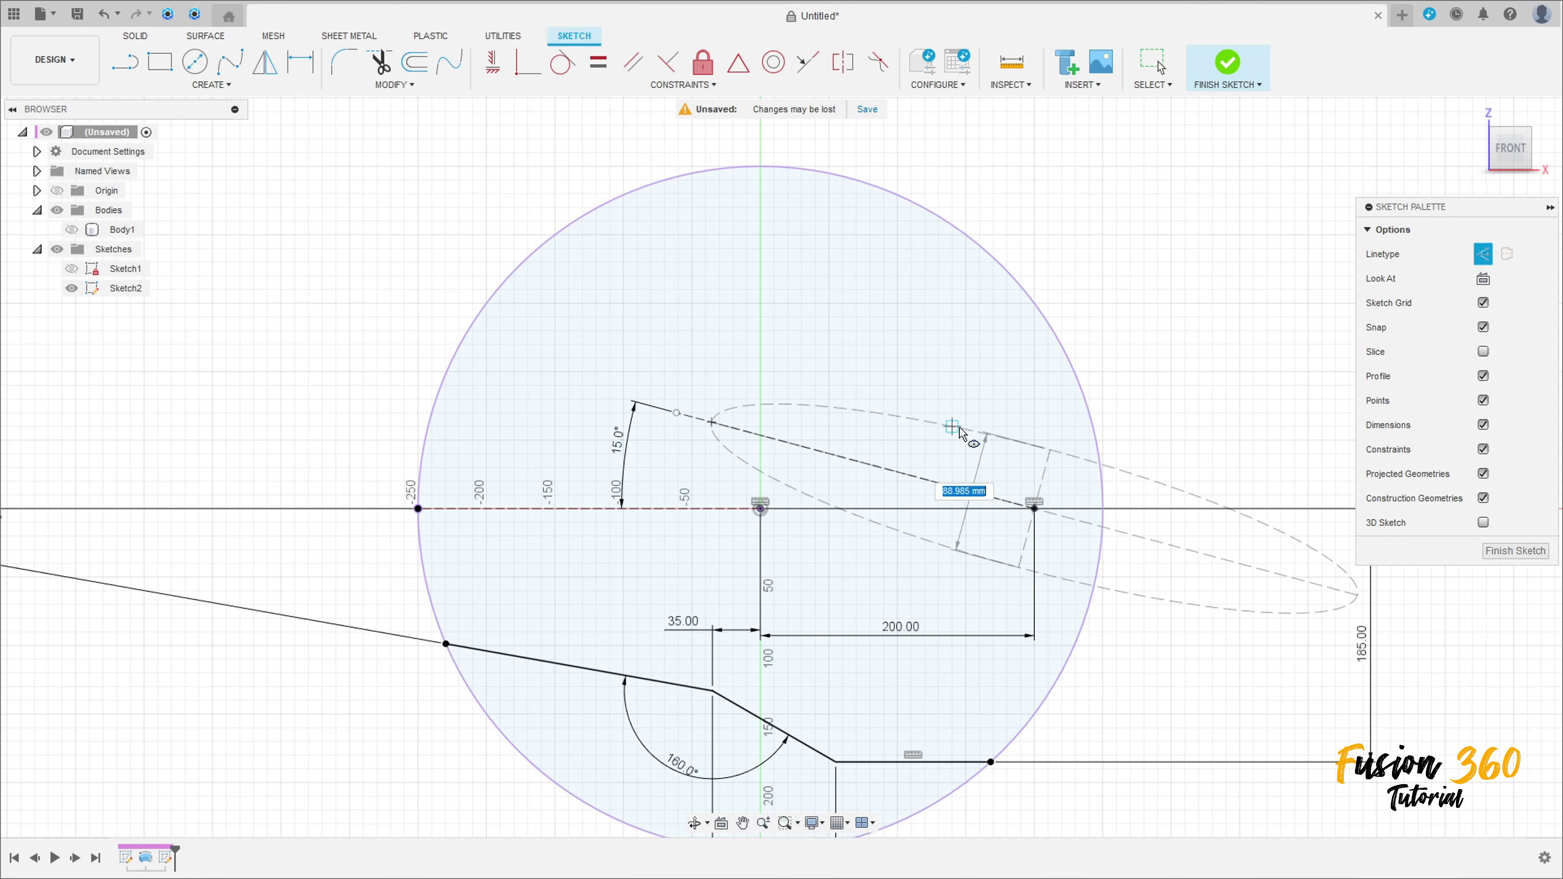
{"action": "left_click", "coordinate": [1483, 255]}
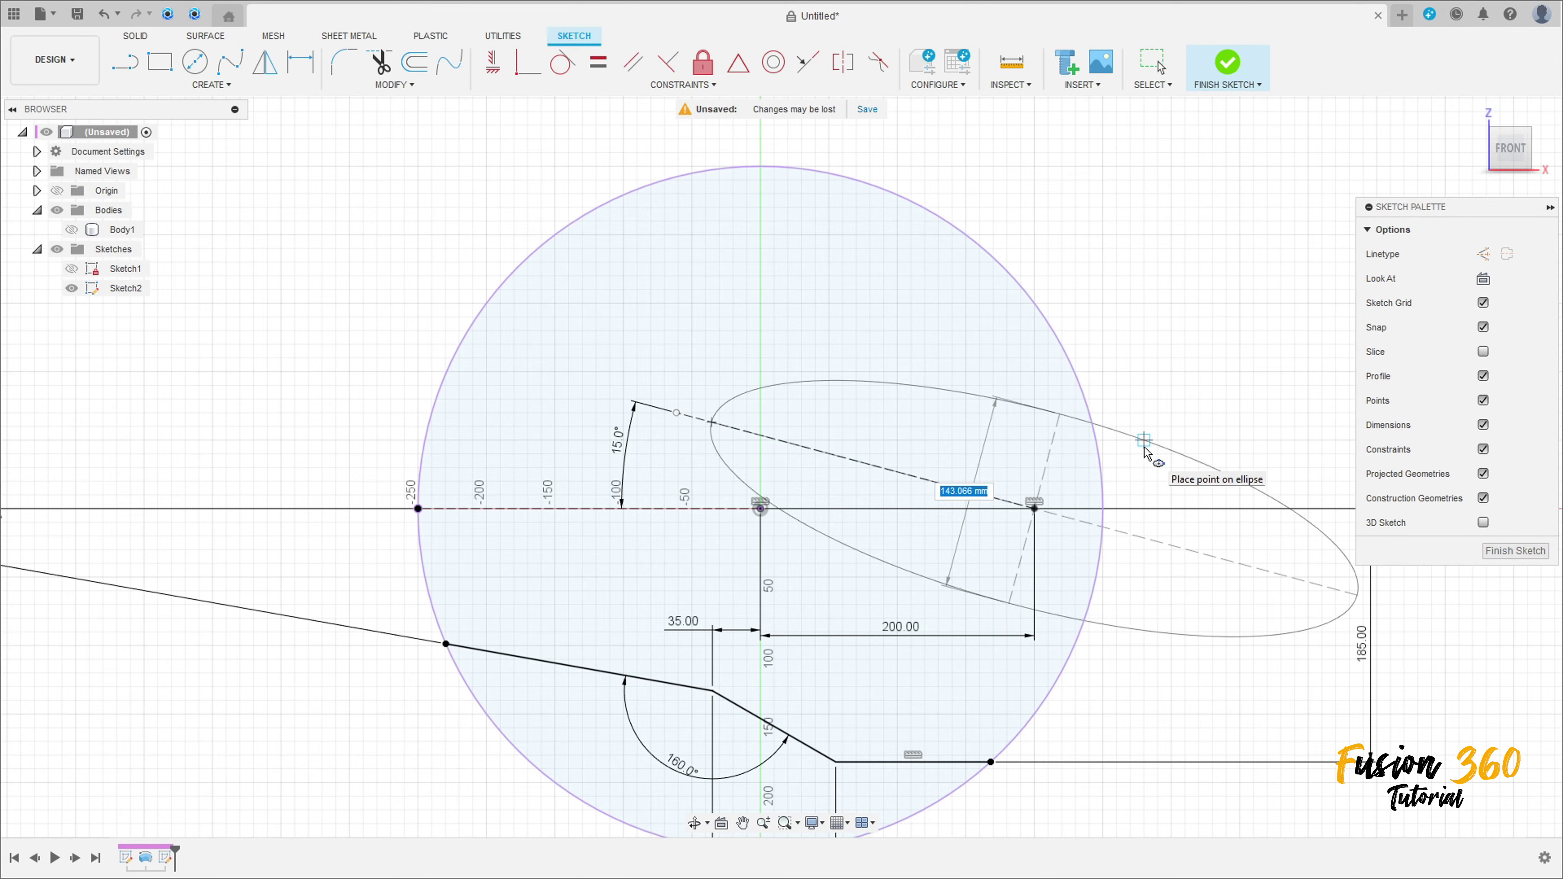
{"action": "type", "text": "180"}
{"action": "key", "text": "Tab"}
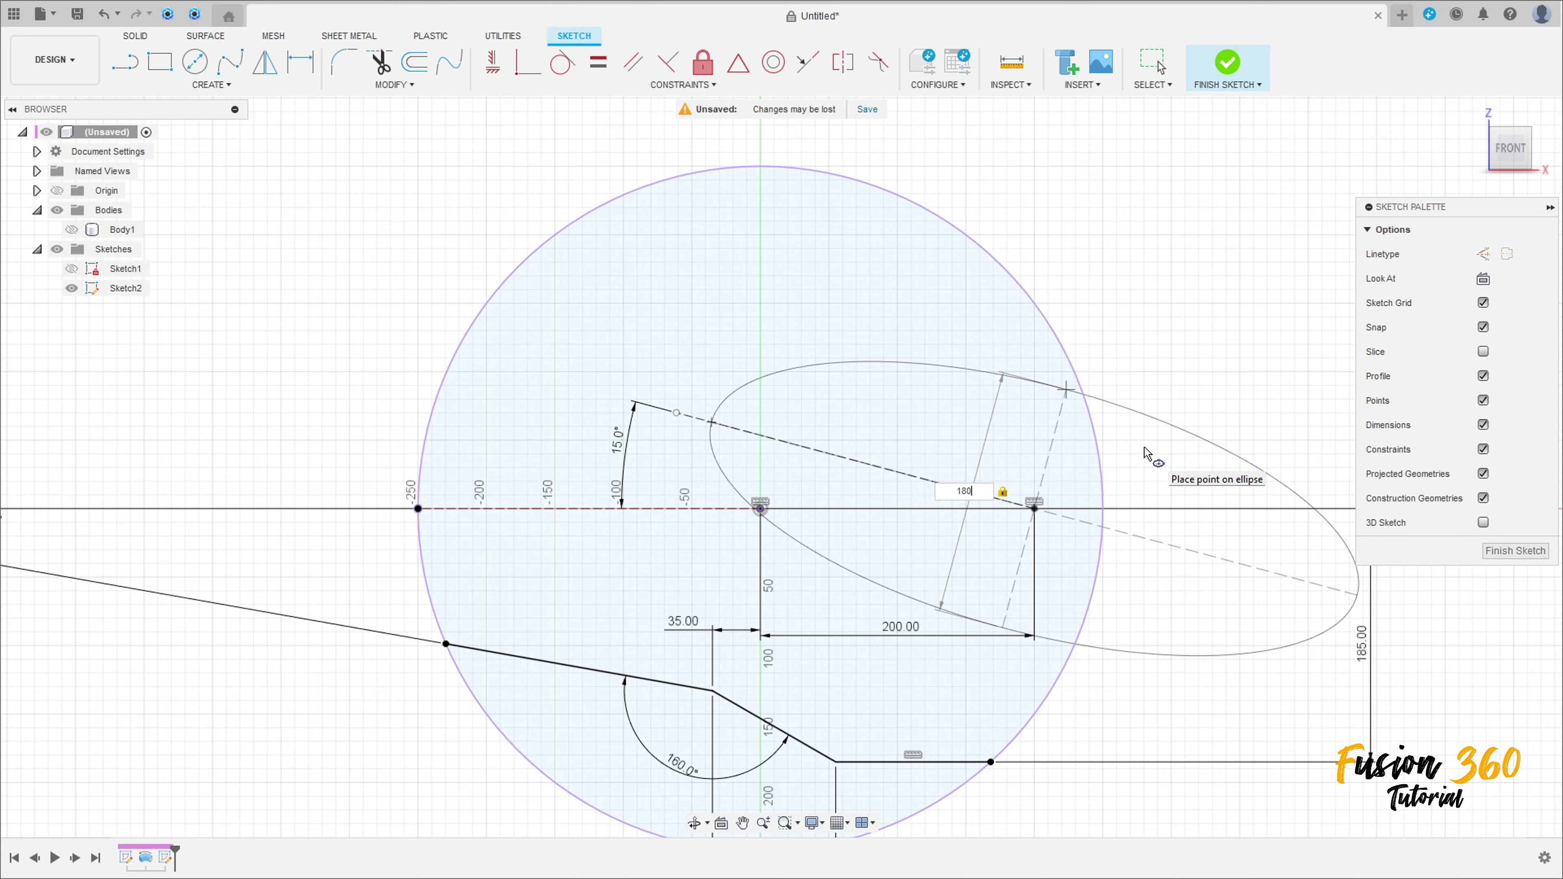
{"action": "left_click", "coordinate": [1146, 454]}
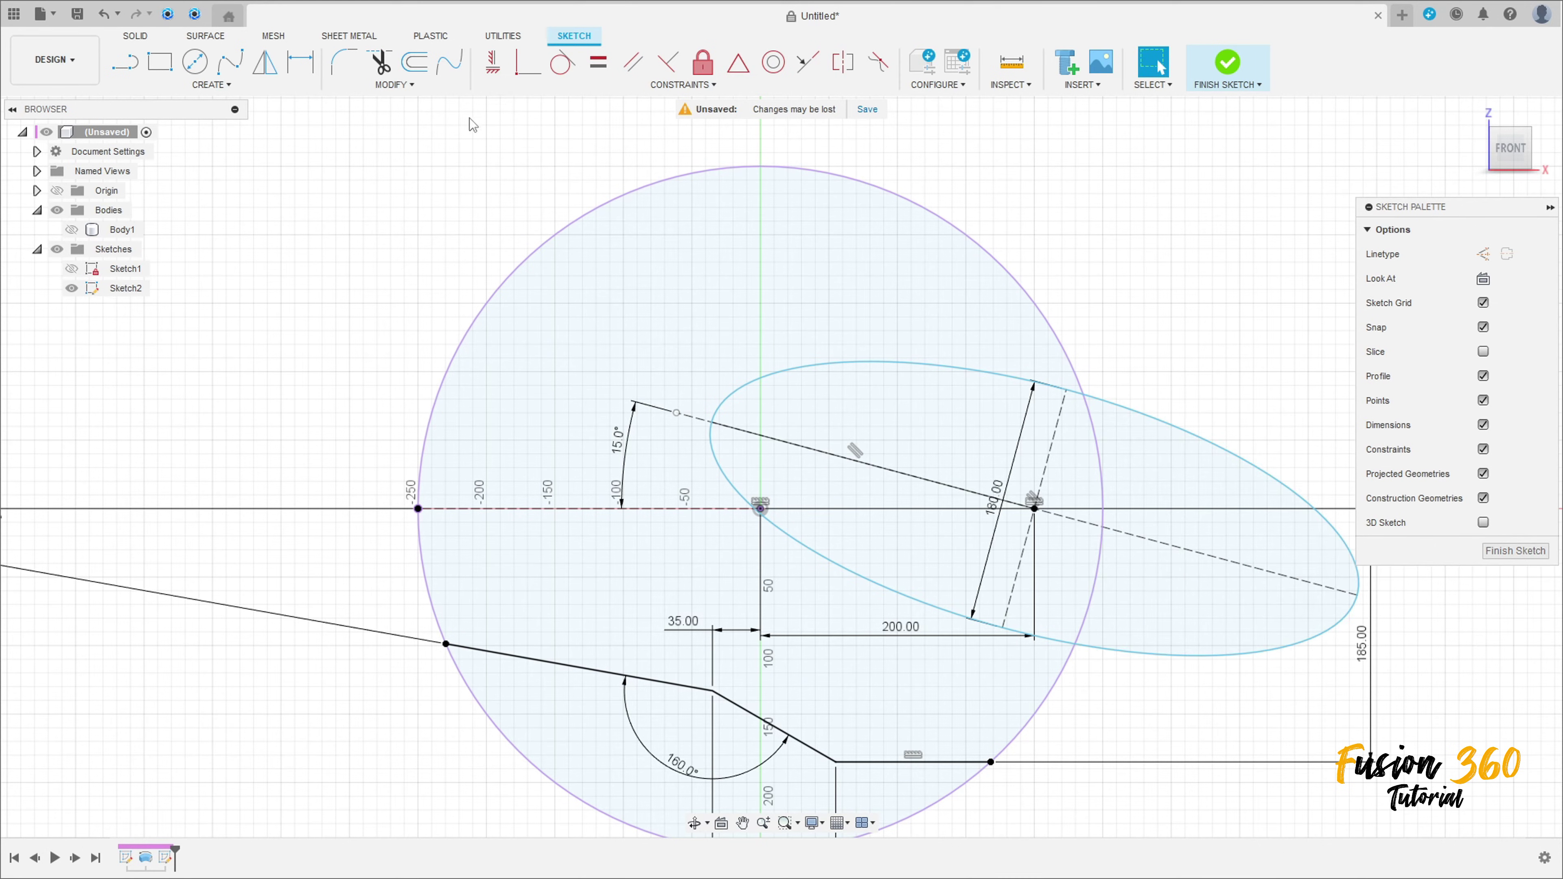
Dimension the ellipse's major axis as 390 mm and finish the sketch.
{"action": "key", "text": "d"}
{"action": "left_click", "coordinate": [1131, 537]}
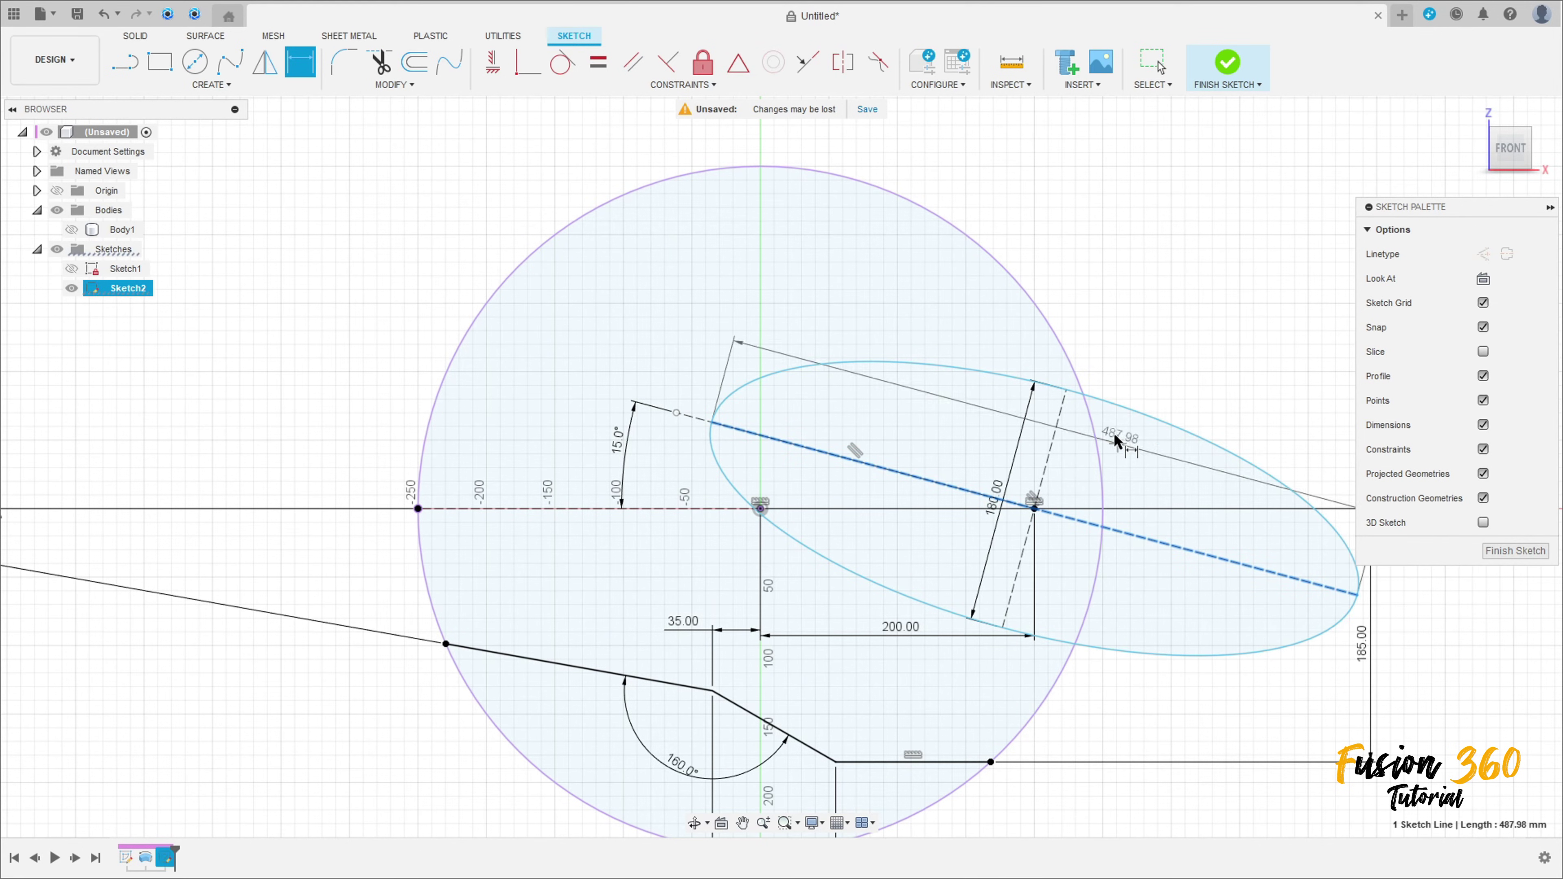
{"action": "left_click", "coordinate": [1117, 308]}
{"action": "type", "text": "390.00"}
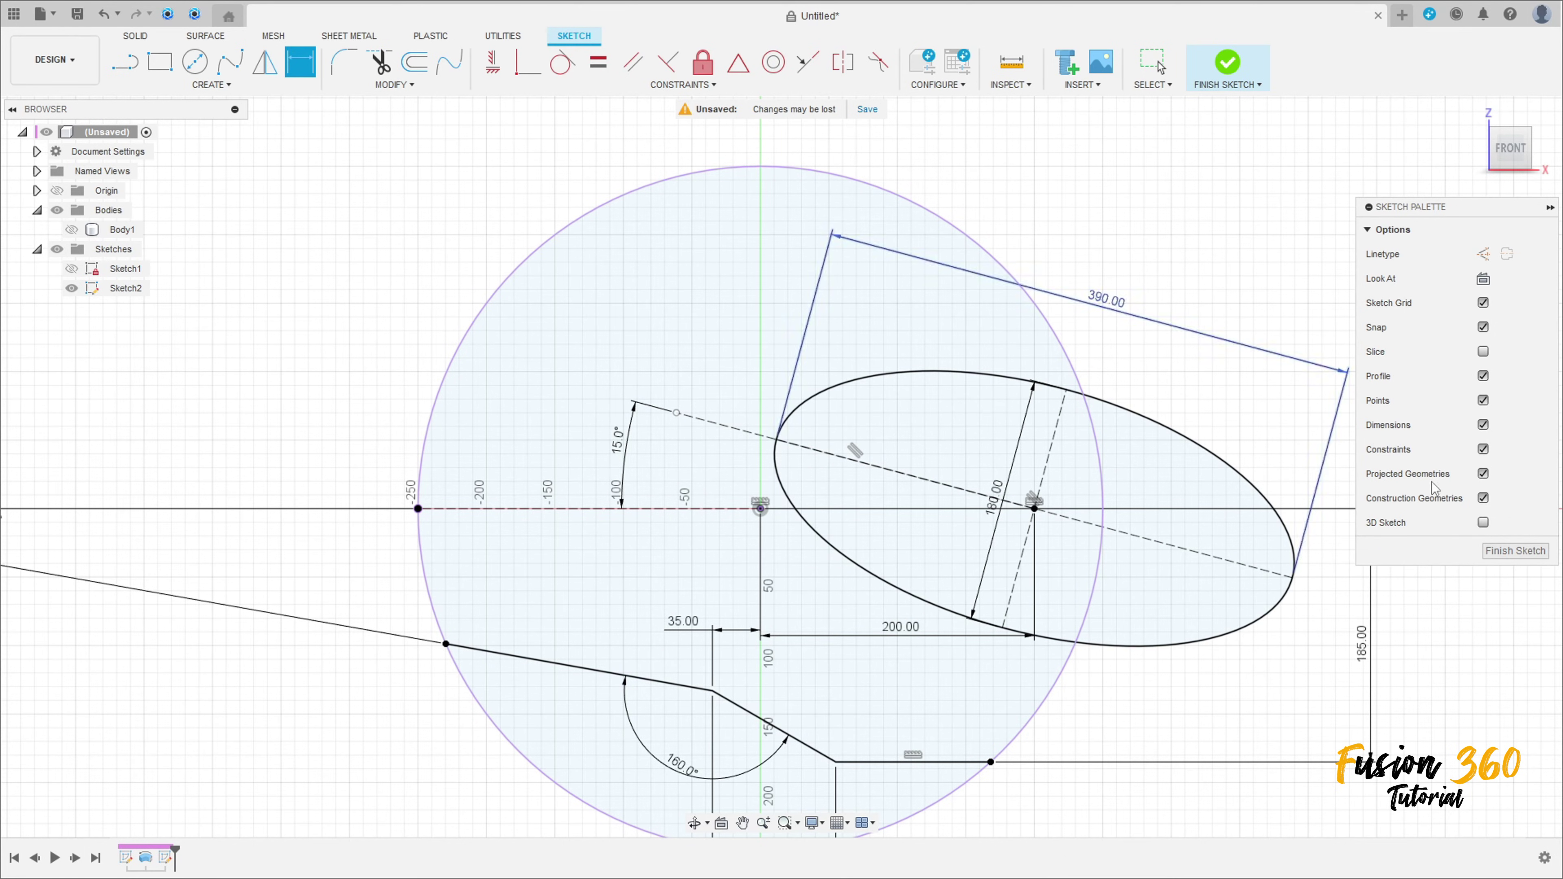
{"action": "left_click", "coordinate": [1515, 552]}
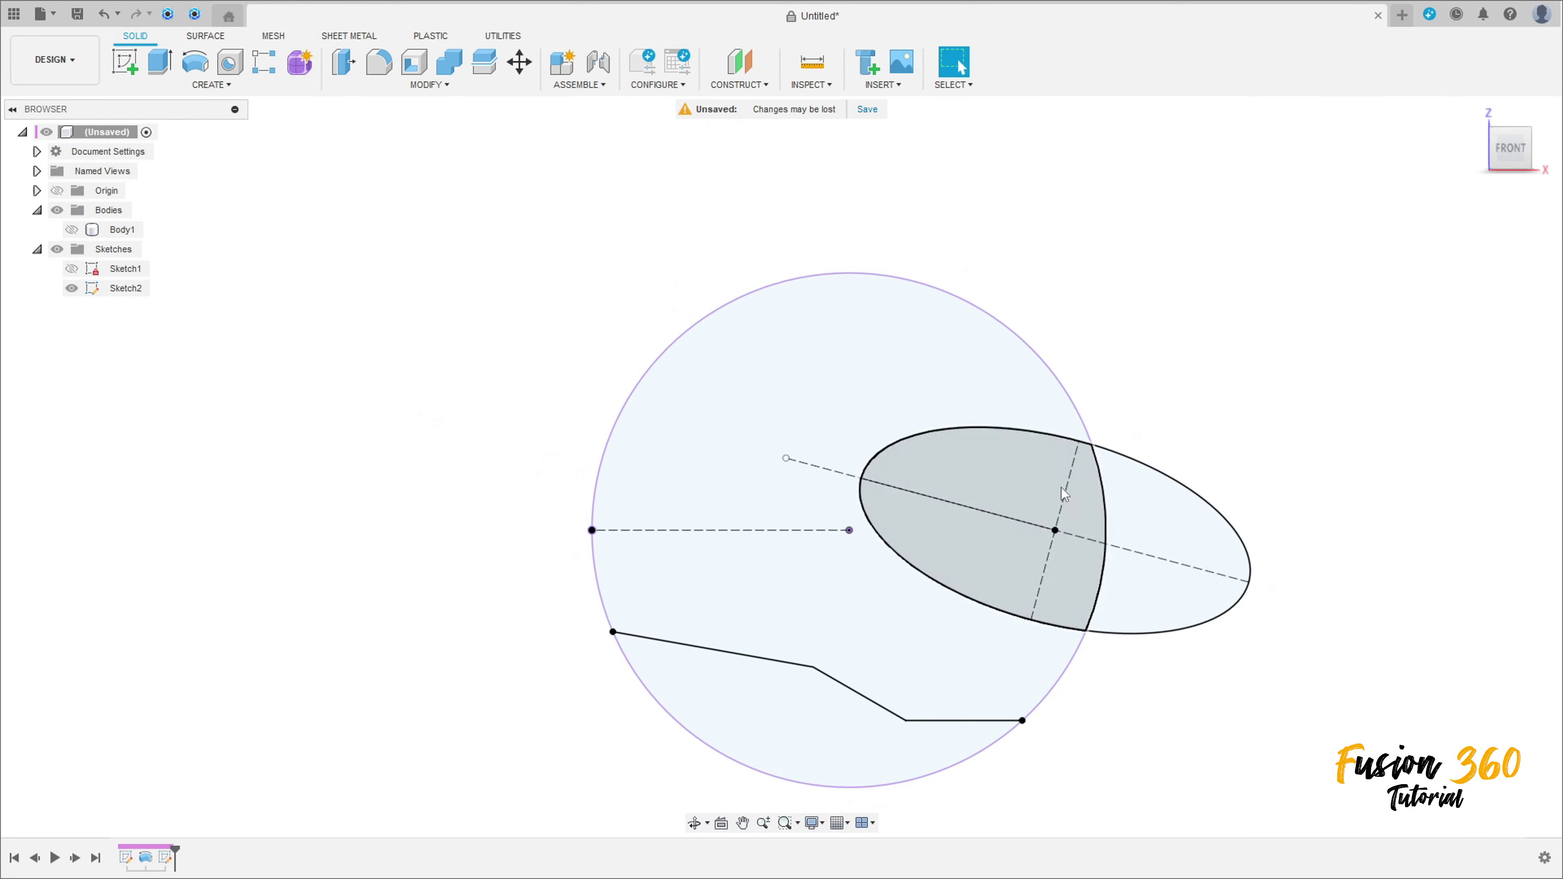
Show the body and set up a Cut extrusion of the ellipse's overlap with the circle and the region below the angled profile.
{"action": "left_click", "coordinate": [72, 230]}
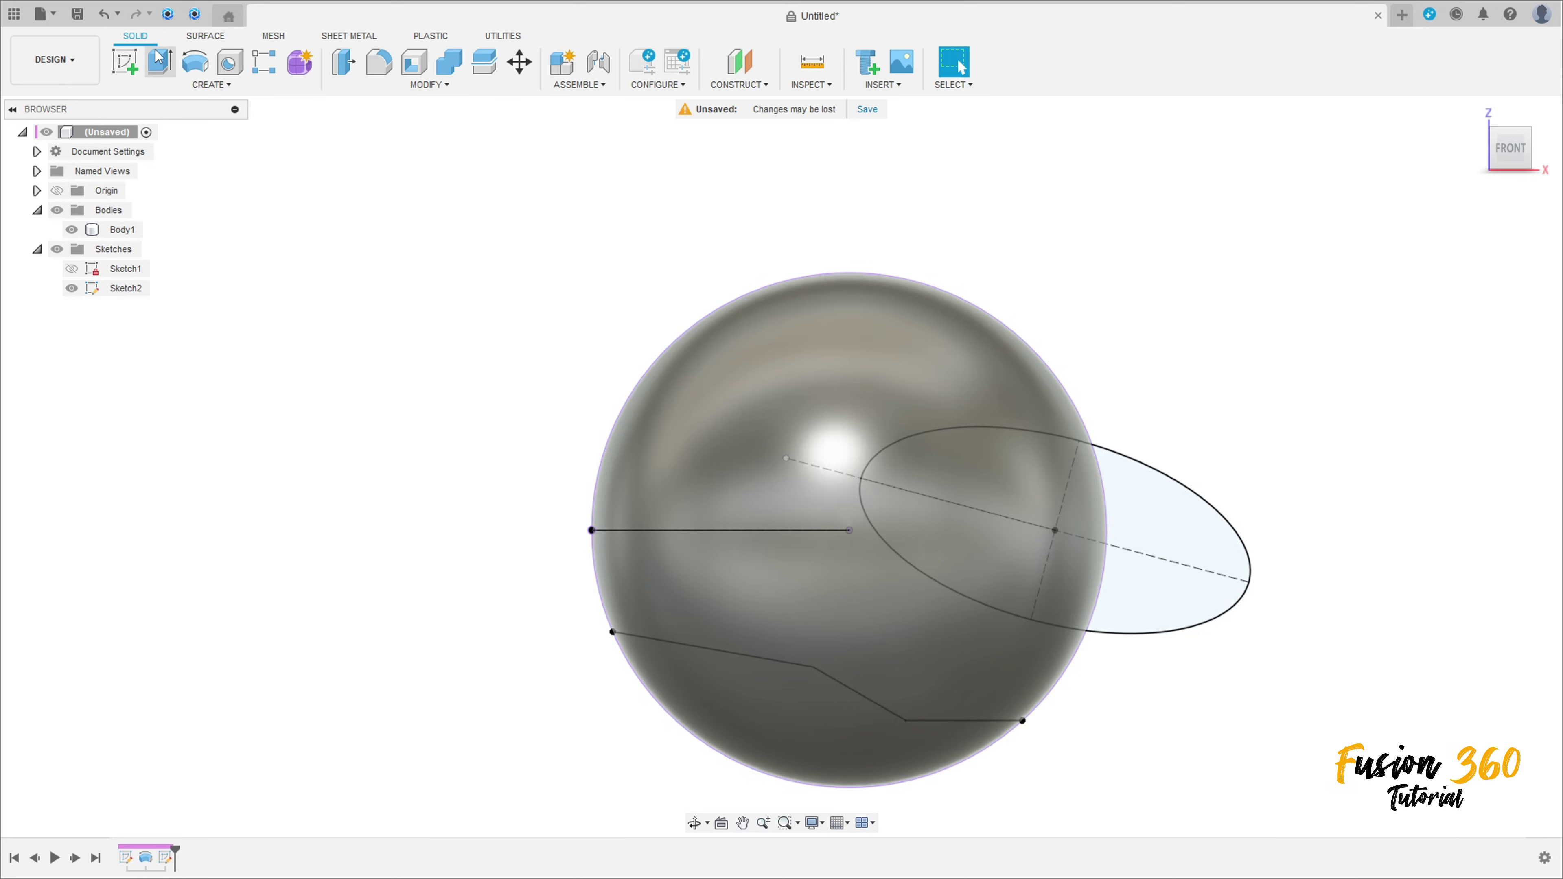
{"action": "left_click", "coordinate": [158, 64]}
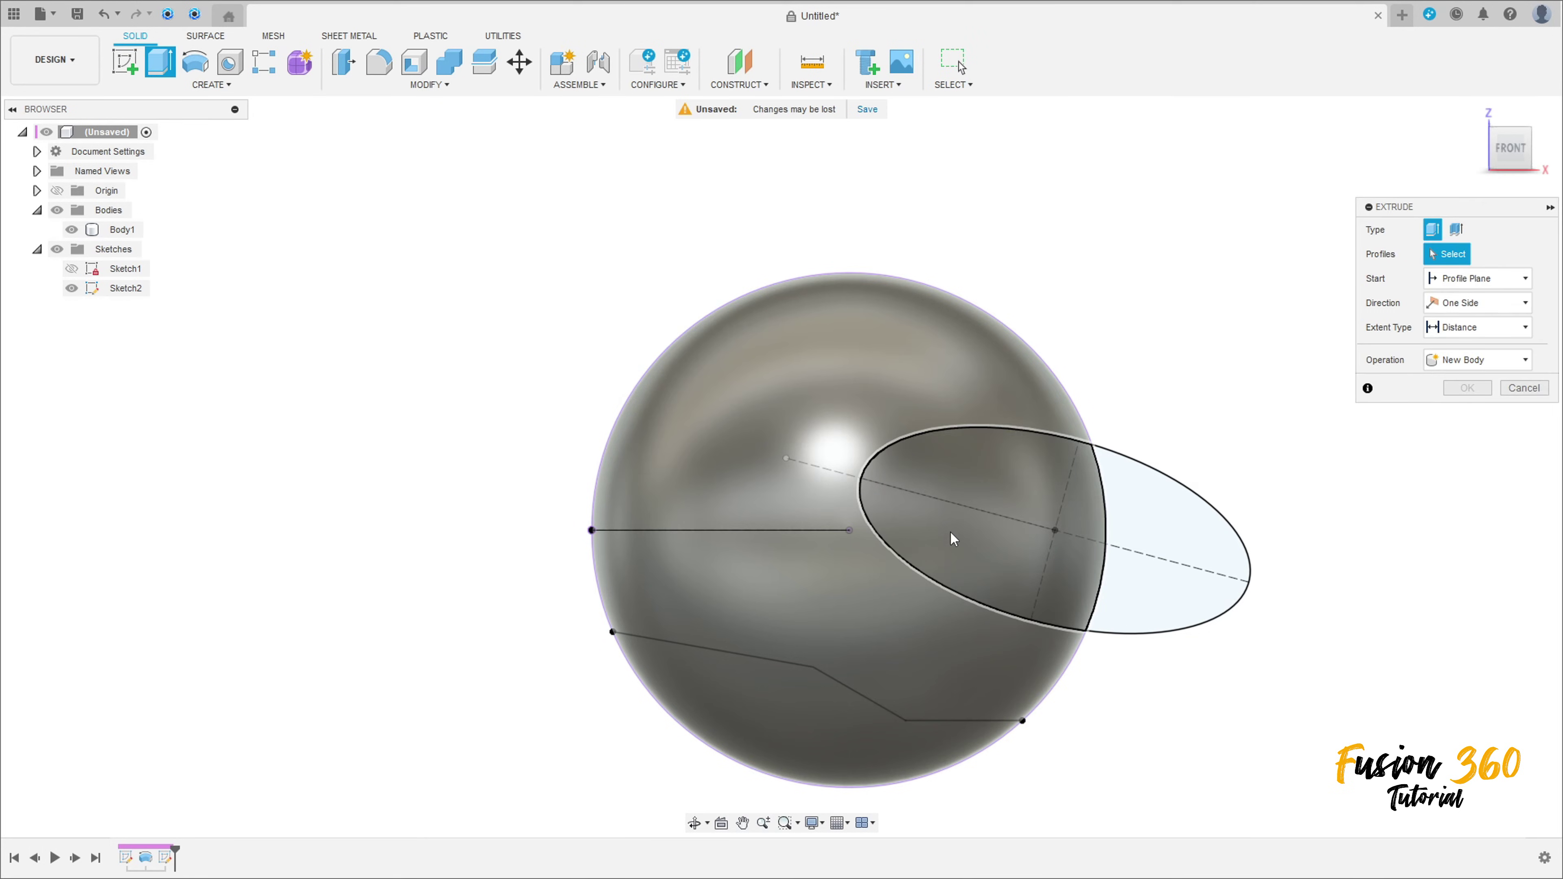
{"action": "left_click", "coordinate": [951, 532]}
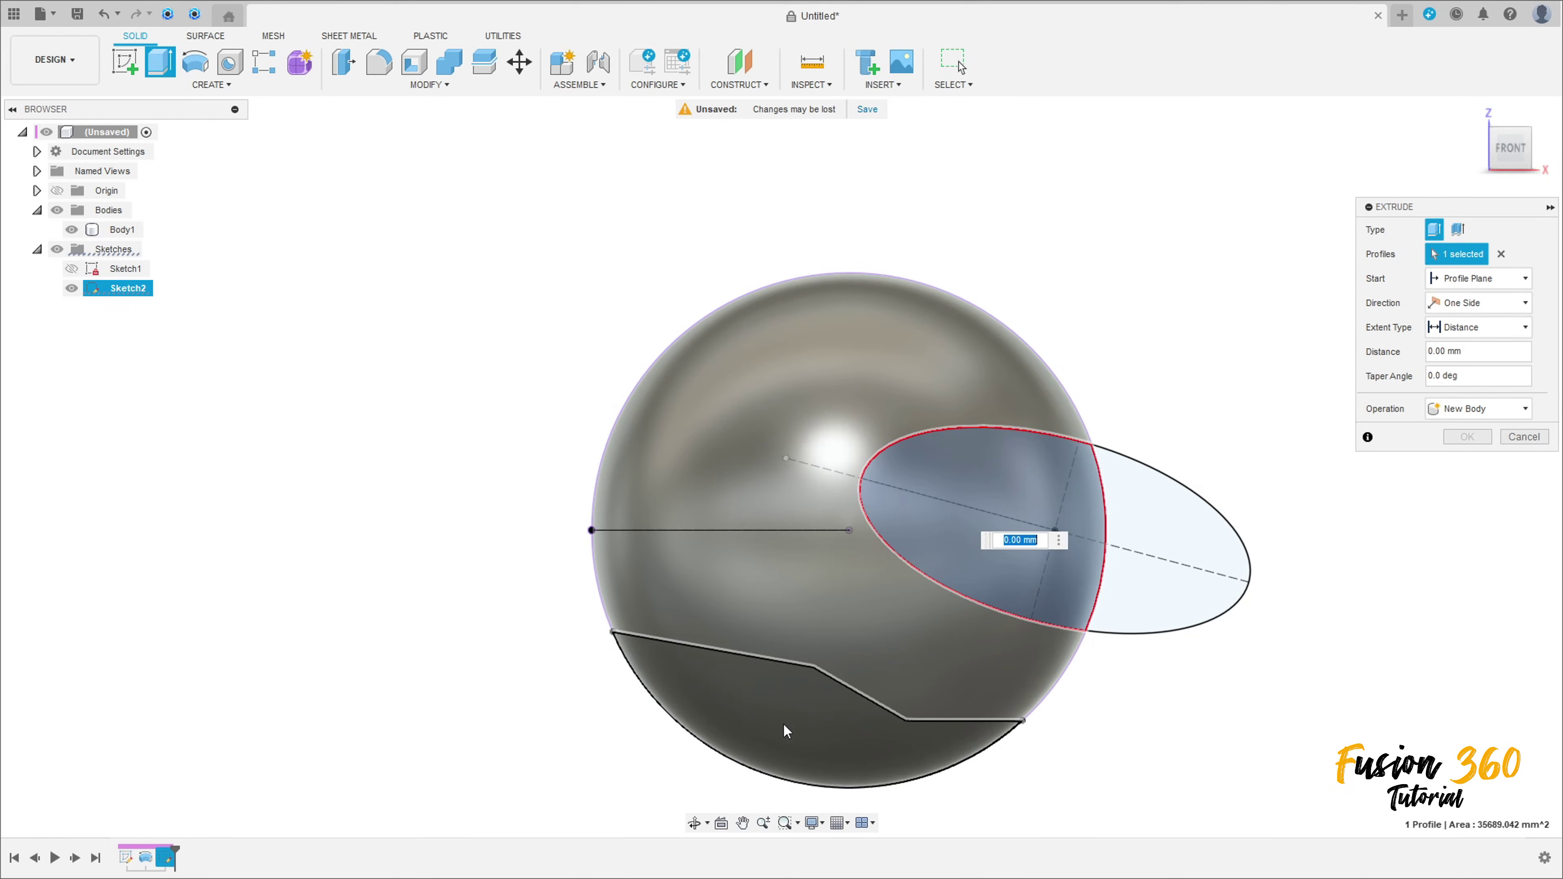
{"action": "left_click", "coordinate": [785, 718]}
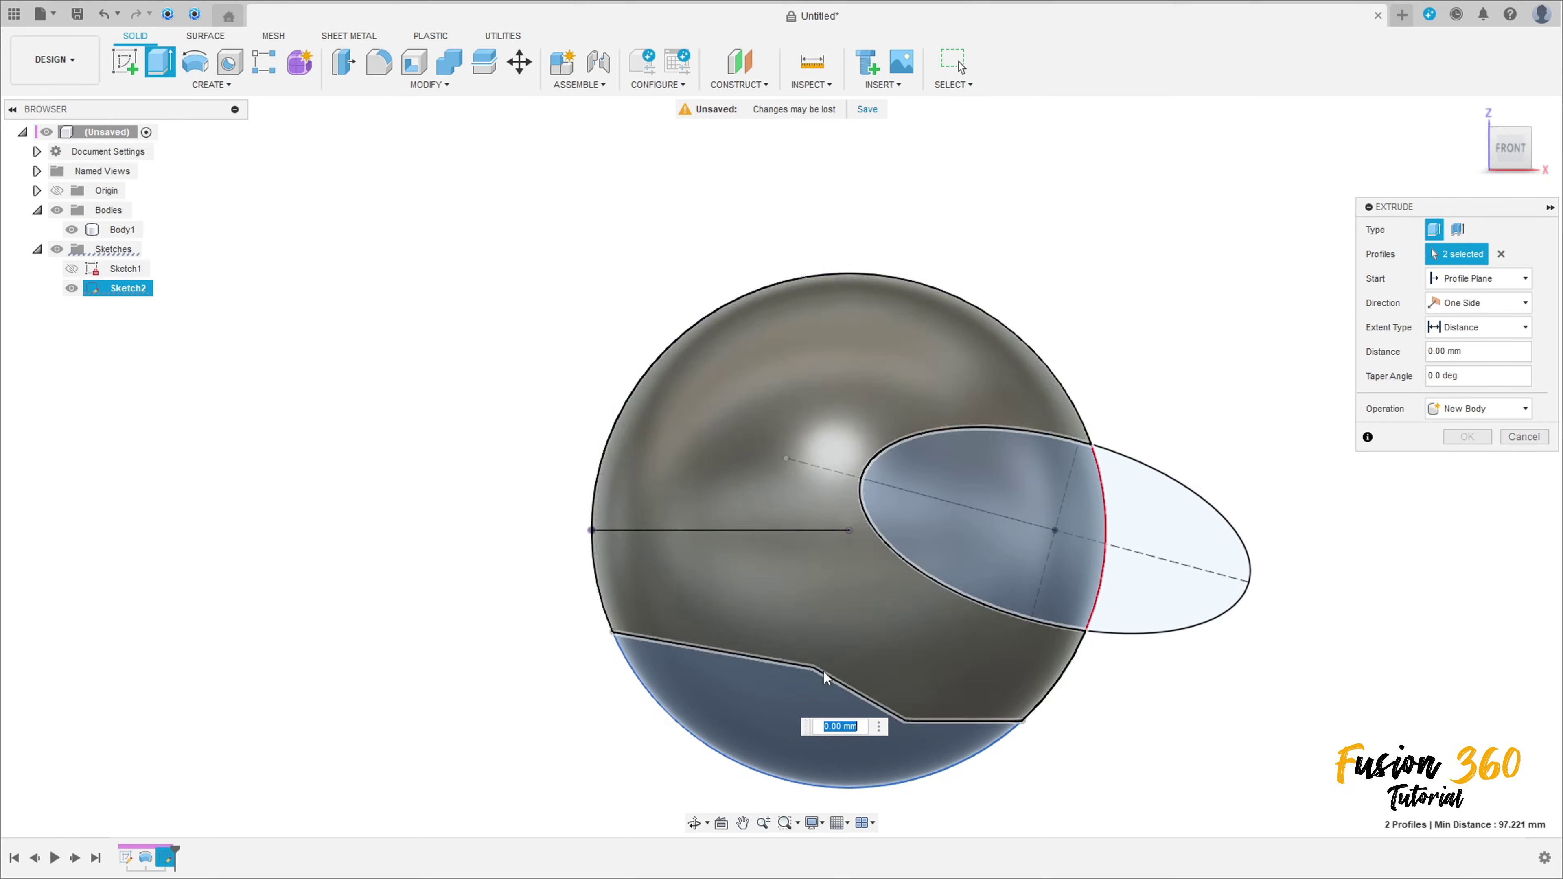
{"action": "left_click", "coordinate": [71, 229]}
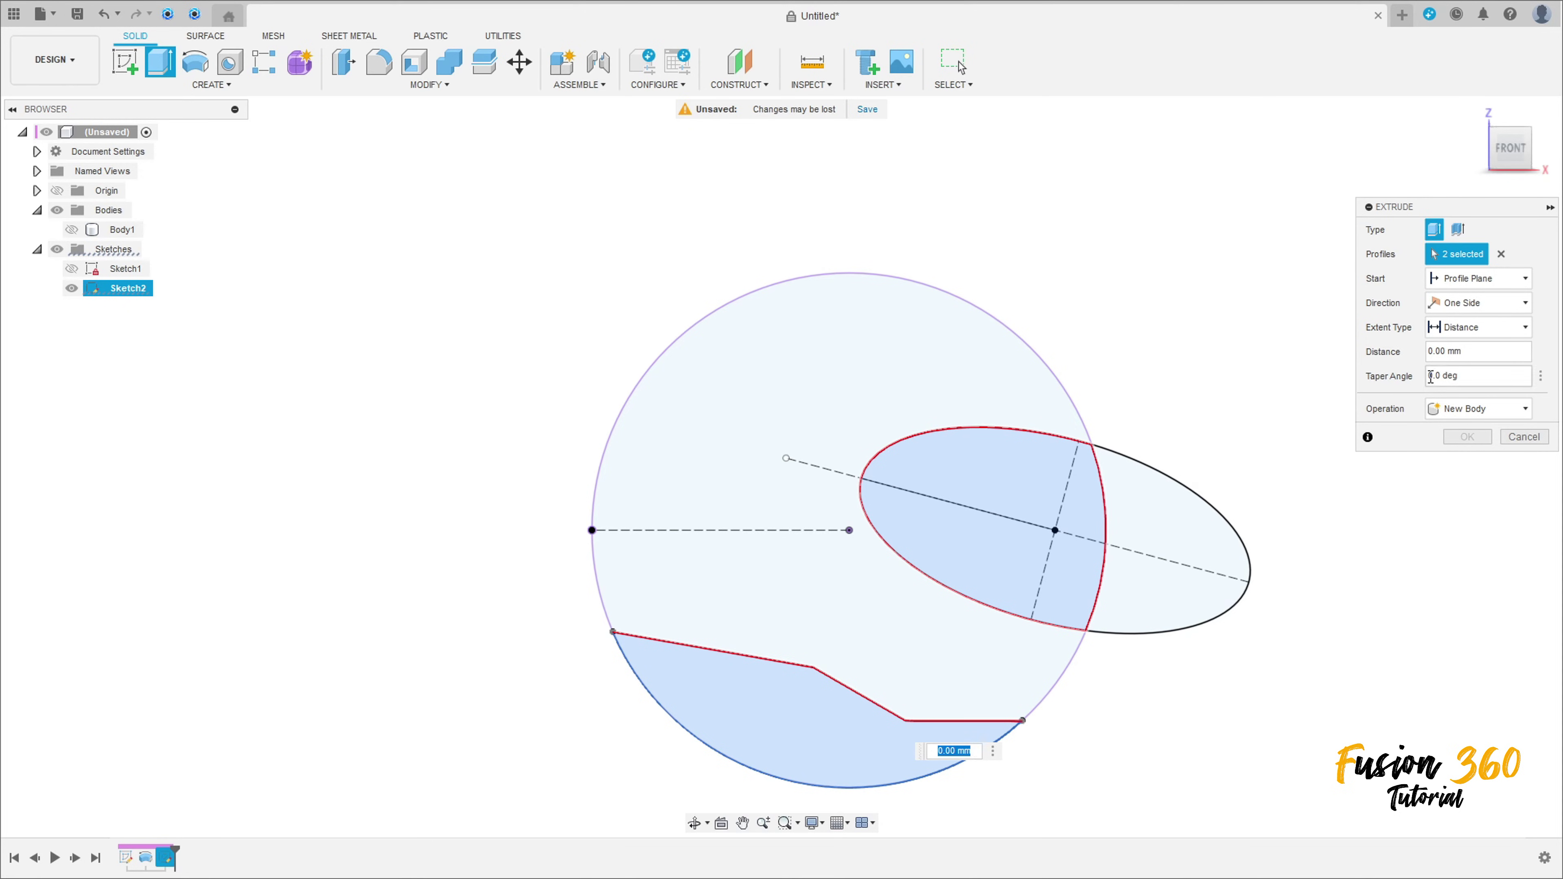
{"action": "left_click", "coordinate": [1440, 414]}
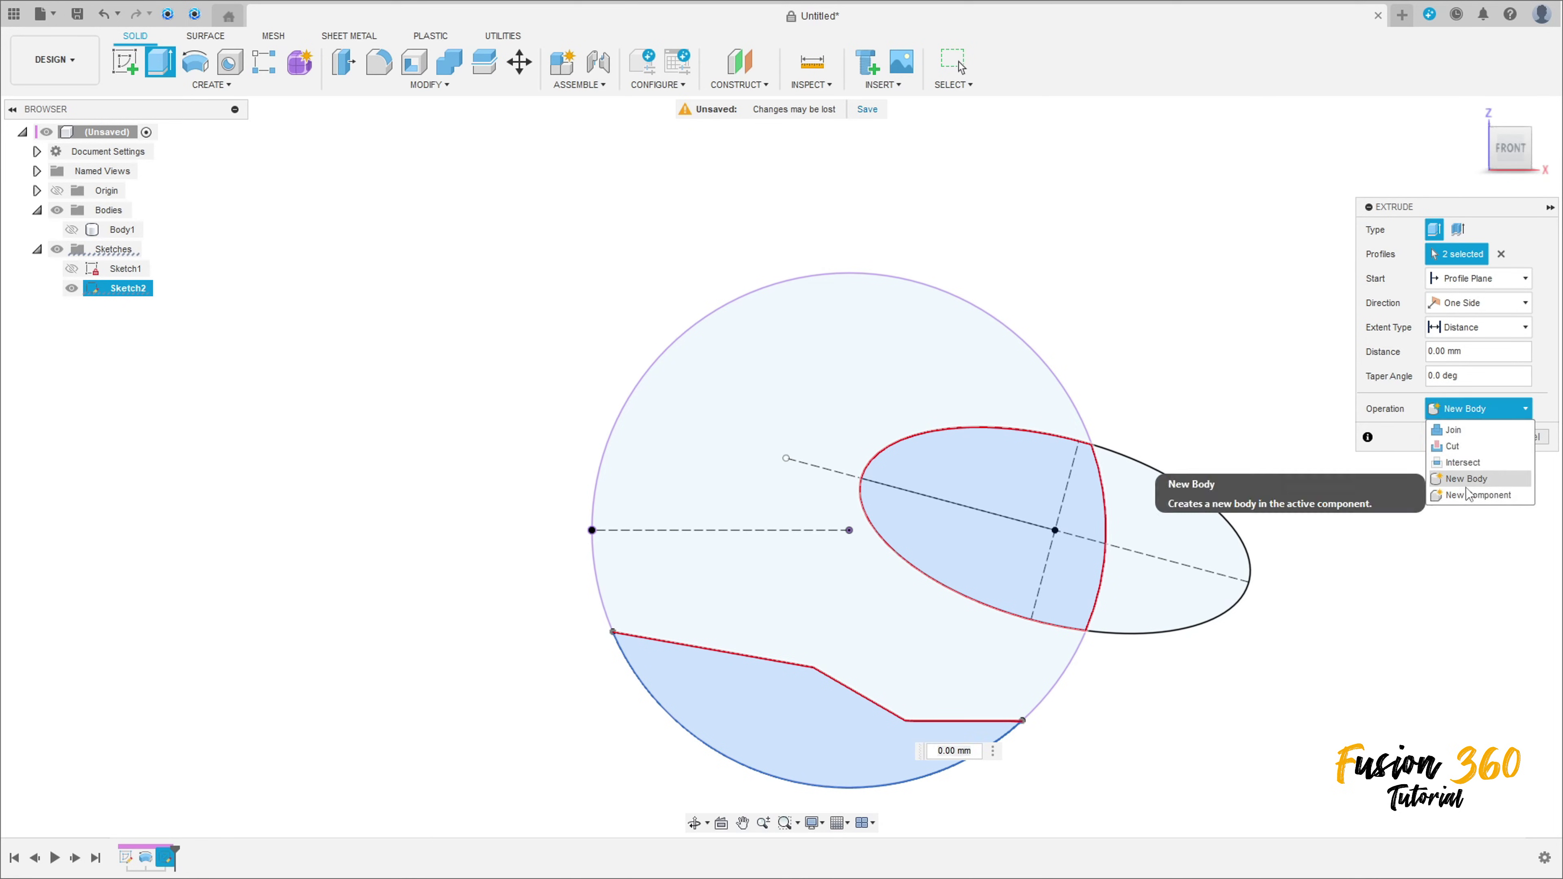
{"action": "left_click", "coordinate": [1453, 437]}
{"action": "left_click", "coordinate": [72, 230]}
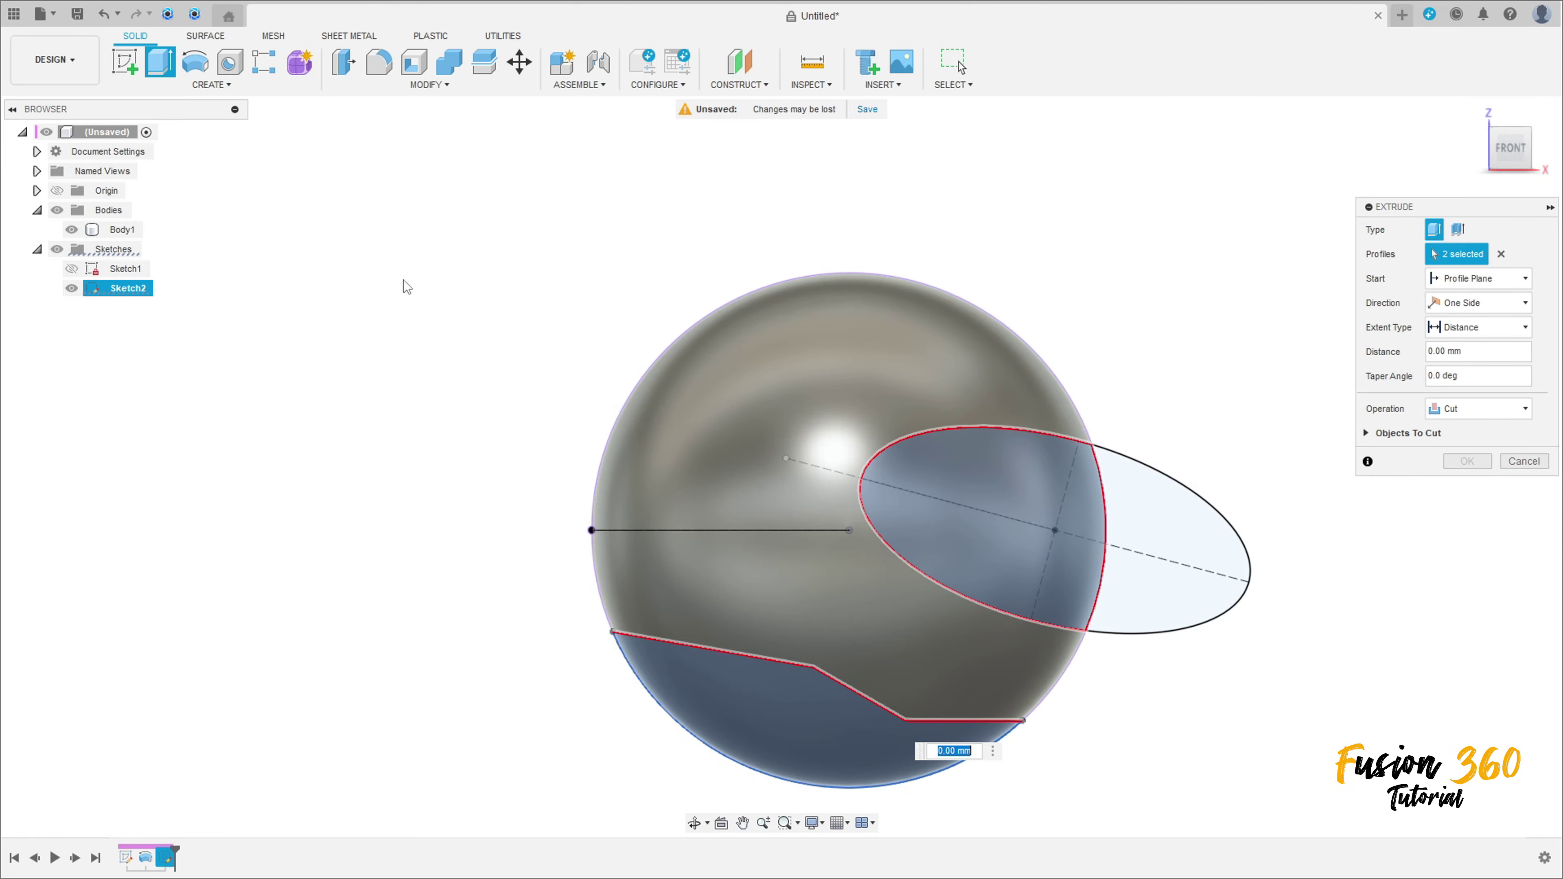
Extrude the cut in two directions with the extent of both sides set to All.
{"action": "left_click", "coordinate": [1469, 333]}
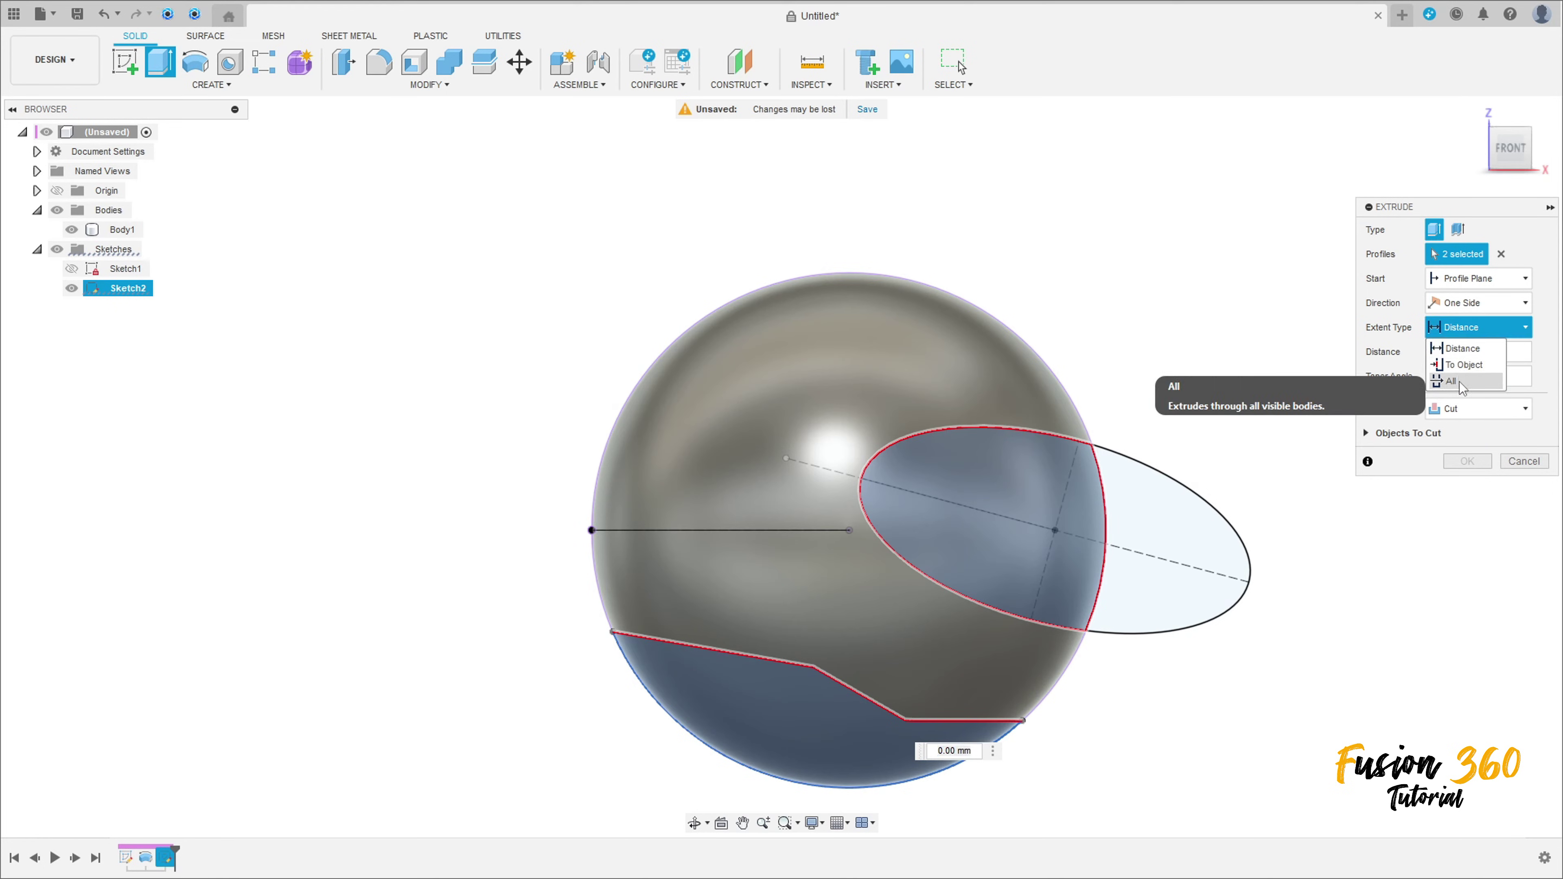
{"action": "left_click", "coordinate": [1468, 360]}
{"action": "left_click", "coordinate": [1476, 302]}
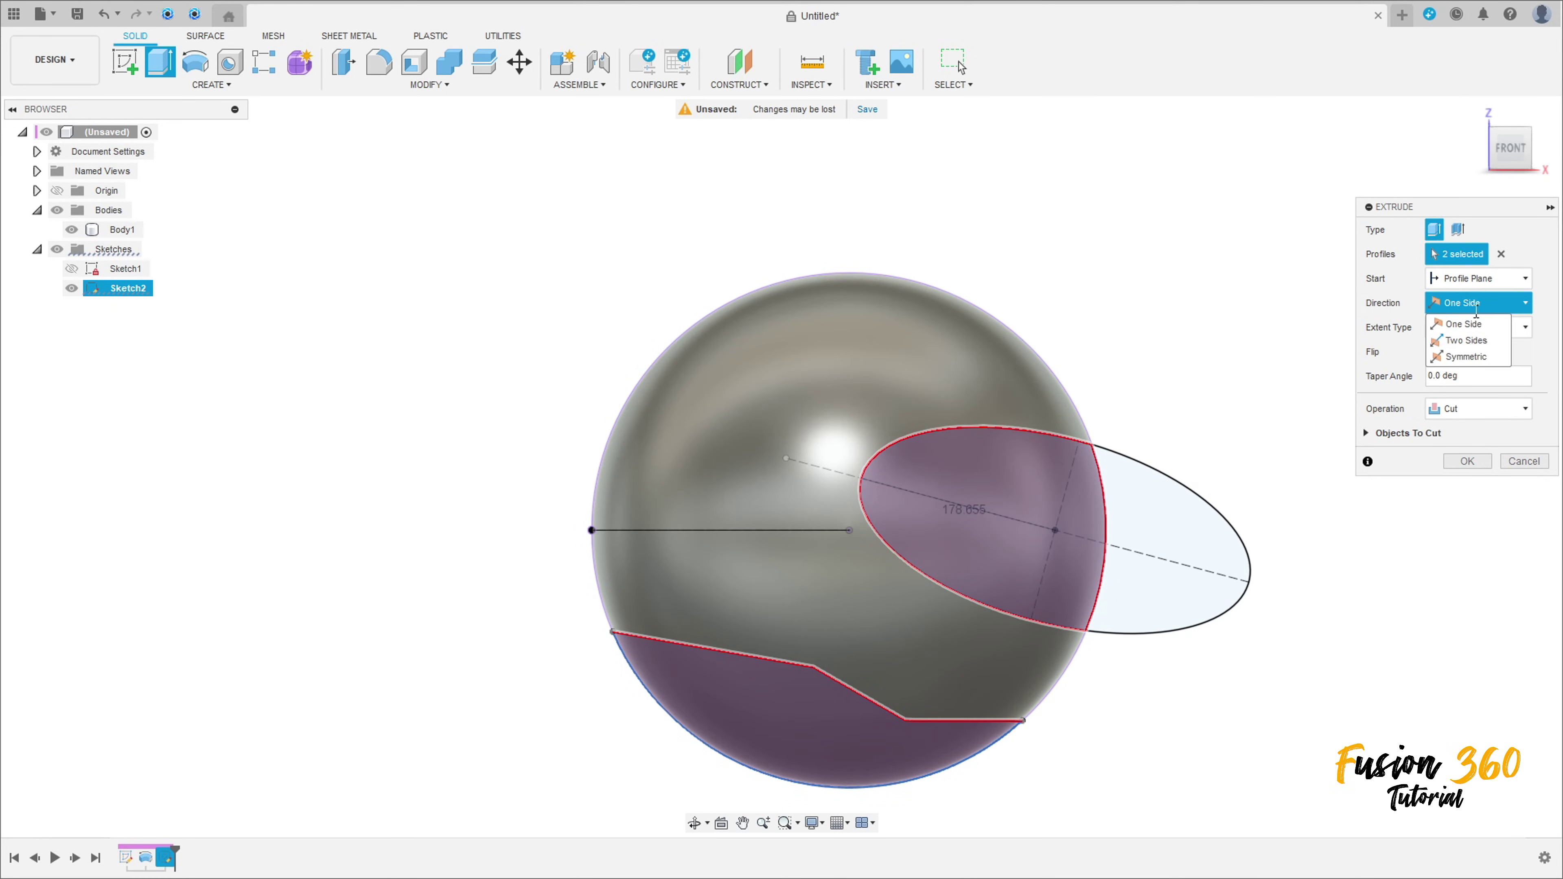
{"action": "left_click", "coordinate": [1468, 340]}
{"action": "left_click", "coordinate": [1471, 432]}
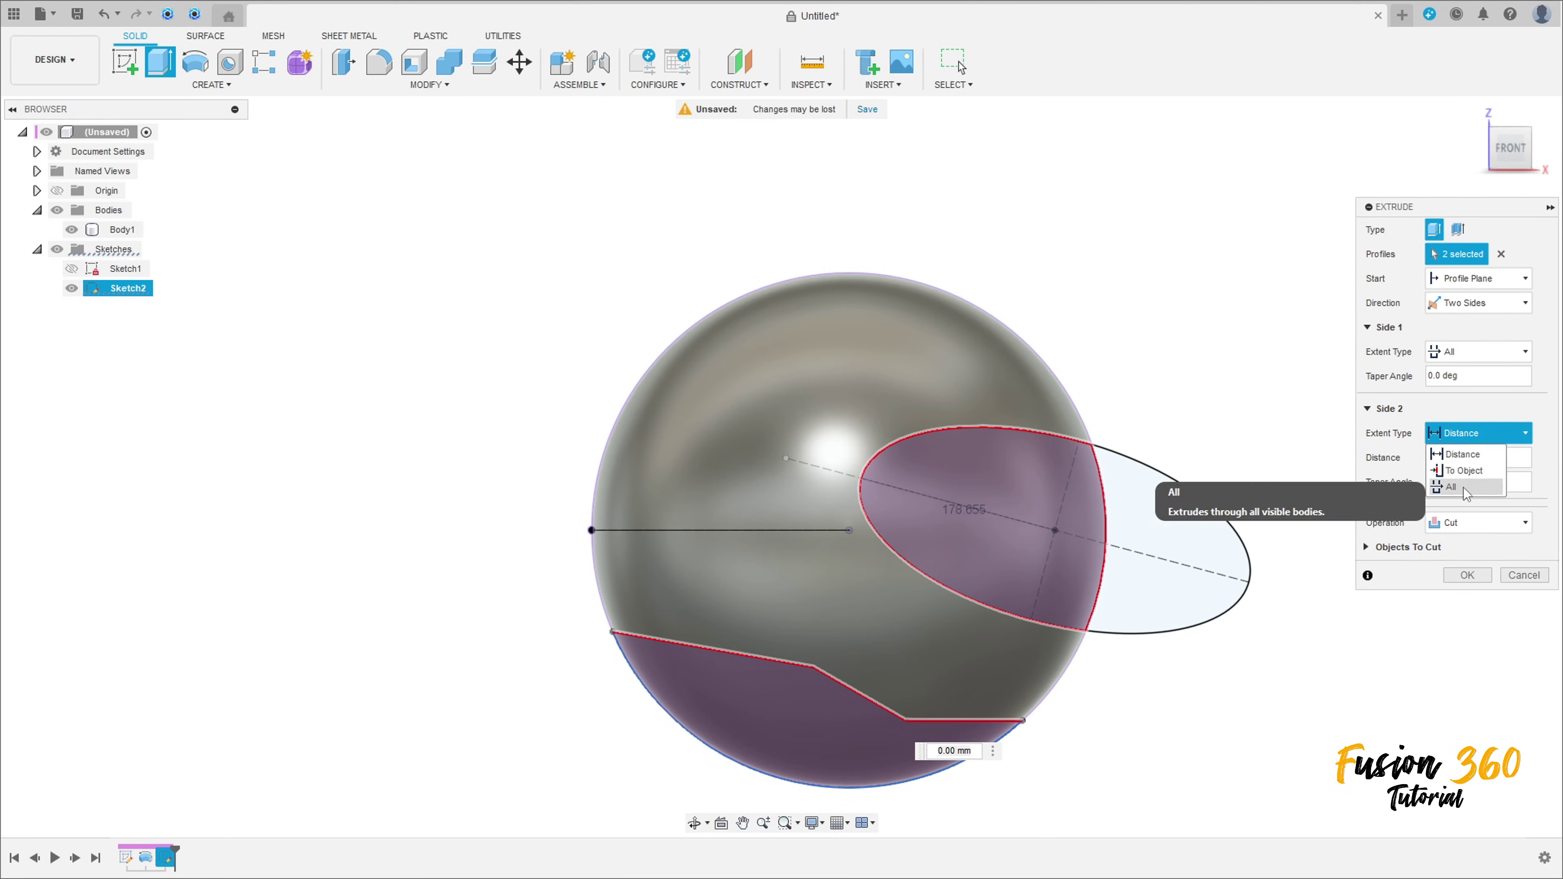
{"action": "left_click", "coordinate": [1458, 476]}
{"action": "mouse_move", "coordinate": [1212, 506]}
{"action": "middle_mouse_down", "text": "shift"}
{"action": "mouse_move", "coordinate": [1200, 457]}
{"action": "mouse_move", "coordinate": [1183, 474]}
{"action": "mouse_move", "coordinate": [1199, 479]}
{"action": "middle_mouse_up", "text": "shift"}
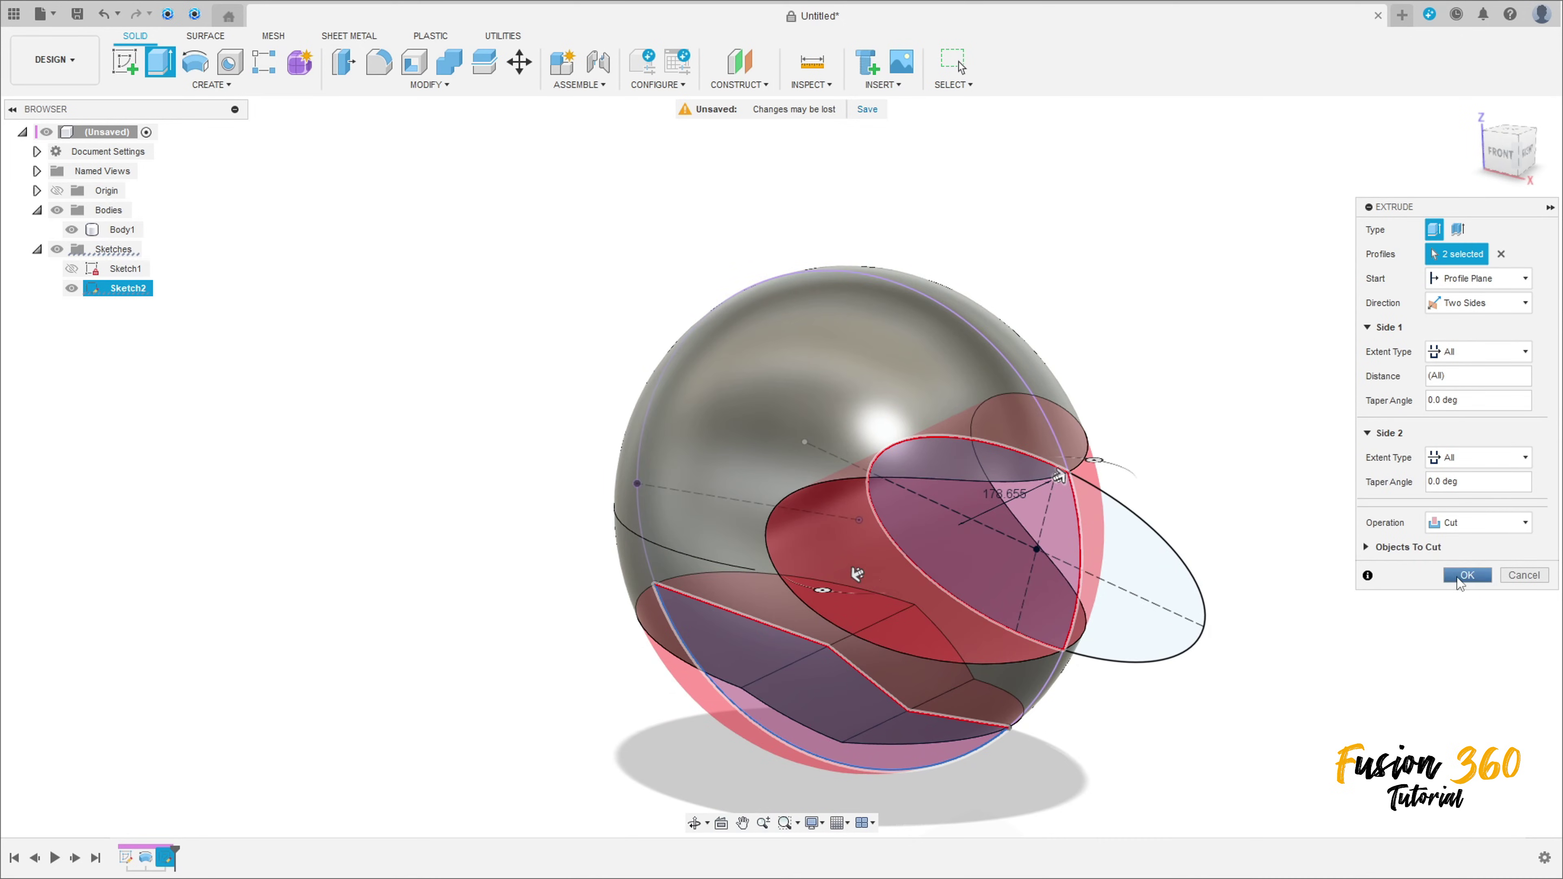
{"action": "left_click", "coordinate": [1467, 575]}
Shell the body inward with a 20 mm thickness, opening the curved visor face and the three underside faces.
{"action": "middle_click_drag", "start_coordinate": [1151, 541], "coordinate": [592, 530], "text": "shift"}
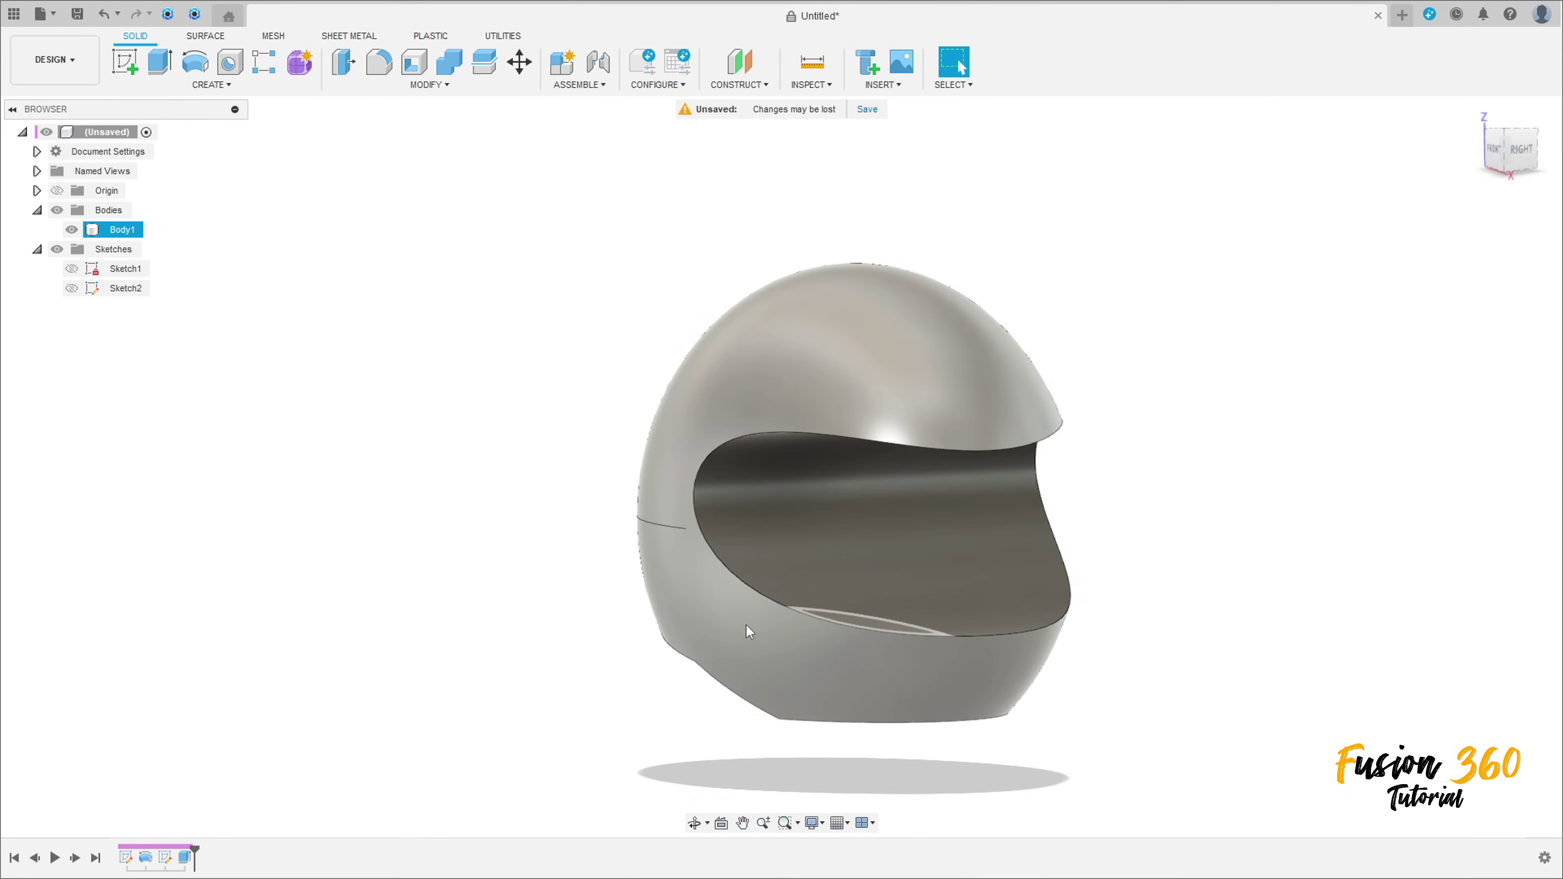
{"action": "left_click", "coordinate": [1469, 120]}
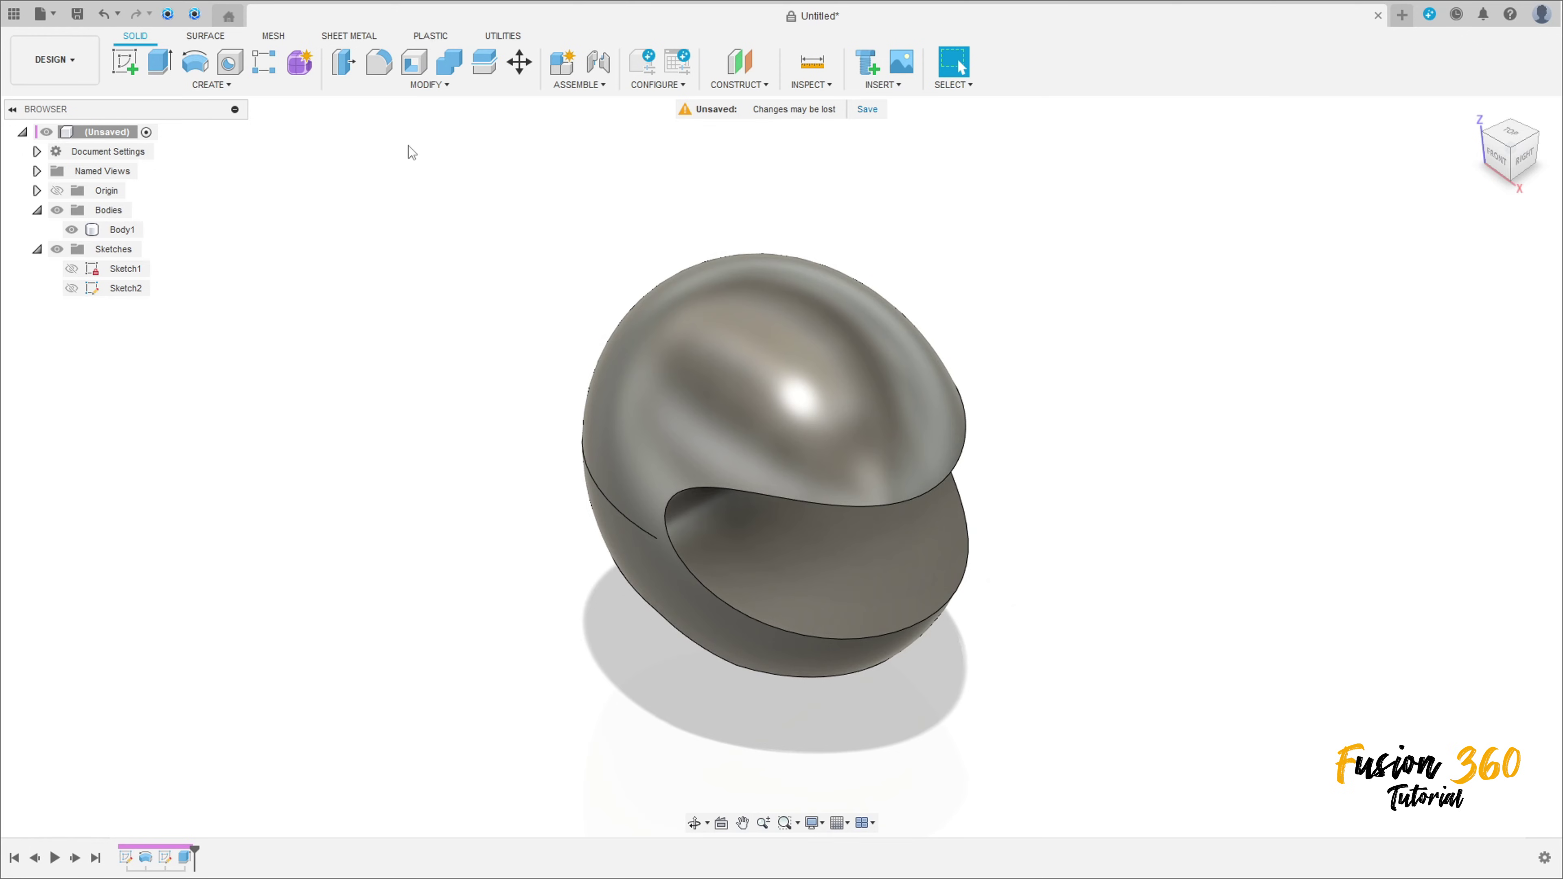
{"action": "left_click", "coordinate": [414, 63]}
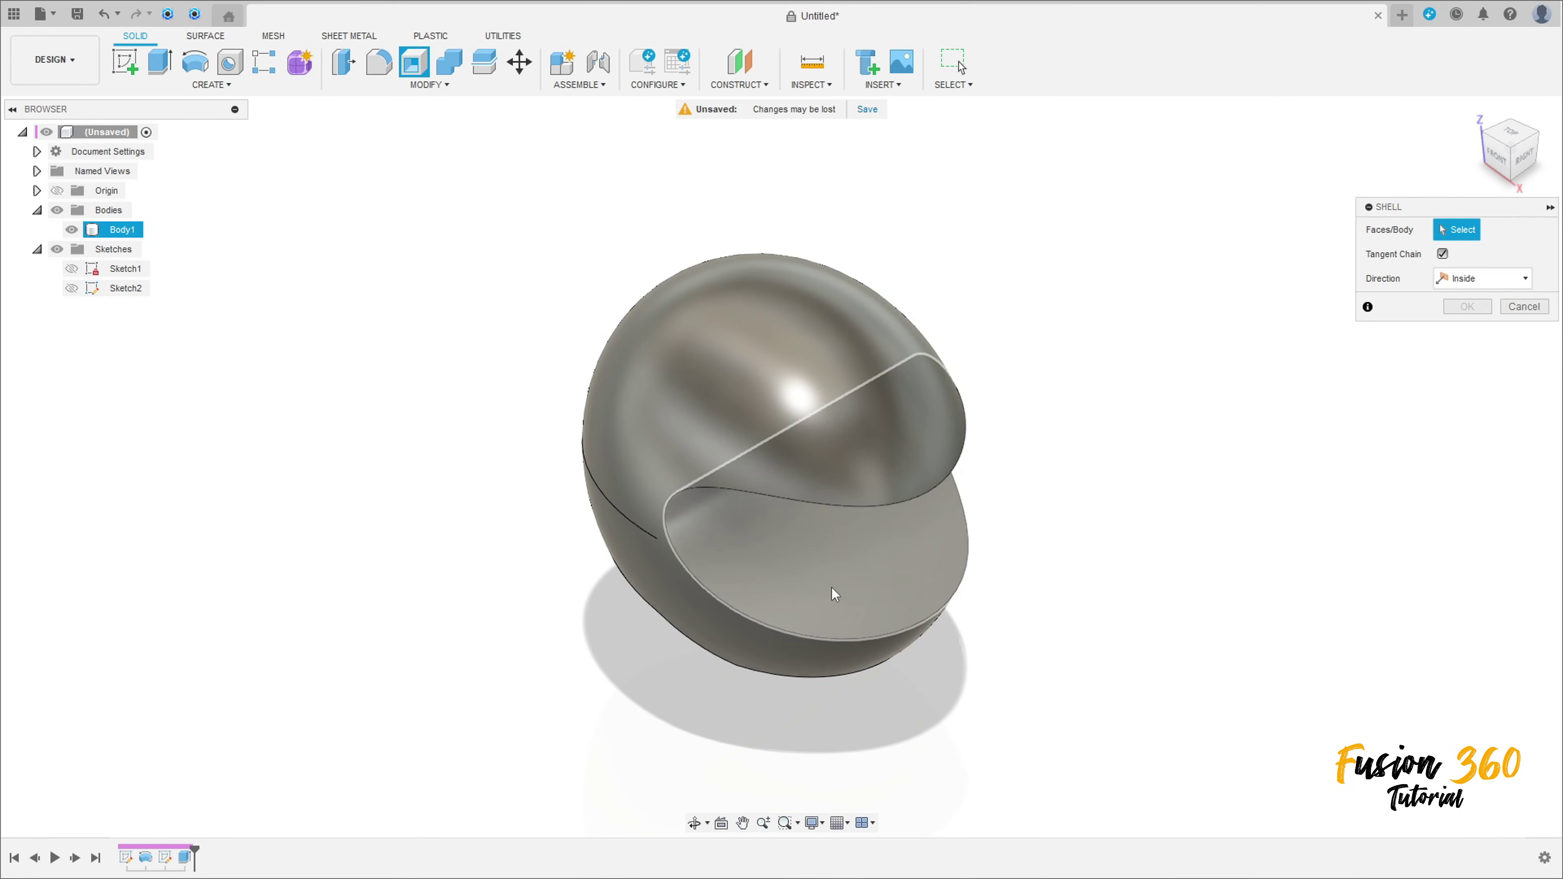
{"action": "left_click", "coordinate": [832, 587]}
{"action": "middle_click_drag", "start_coordinate": [803, 605], "coordinate": [835, 454], "text": "shift"}
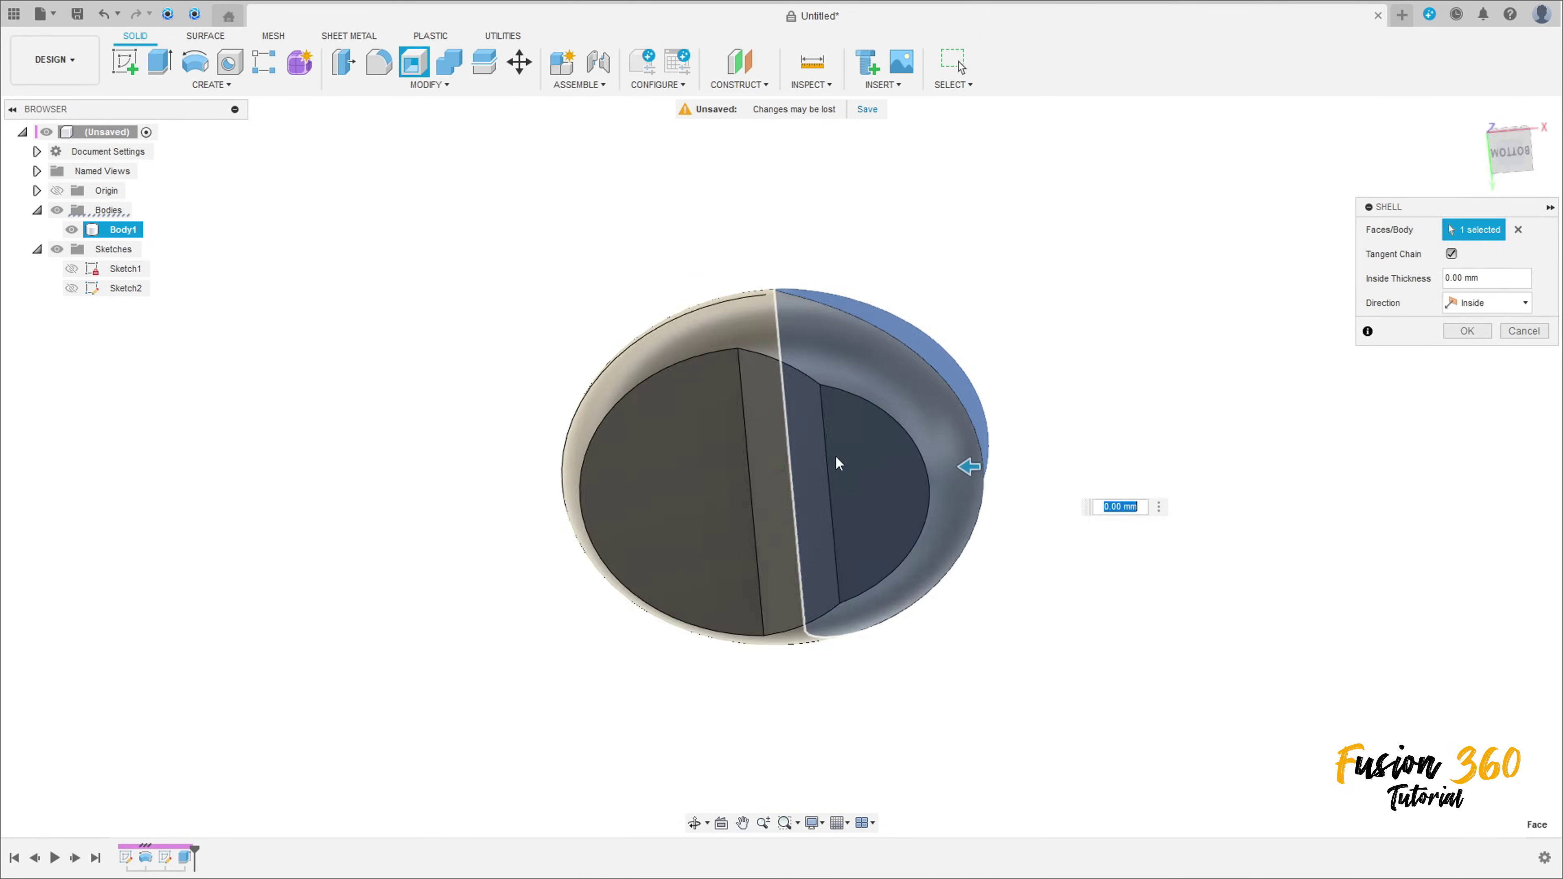
{"action": "left_click", "coordinate": [872, 496]}
{"action": "left_click", "coordinate": [772, 500]}
{"action": "left_click", "coordinate": [709, 499]}
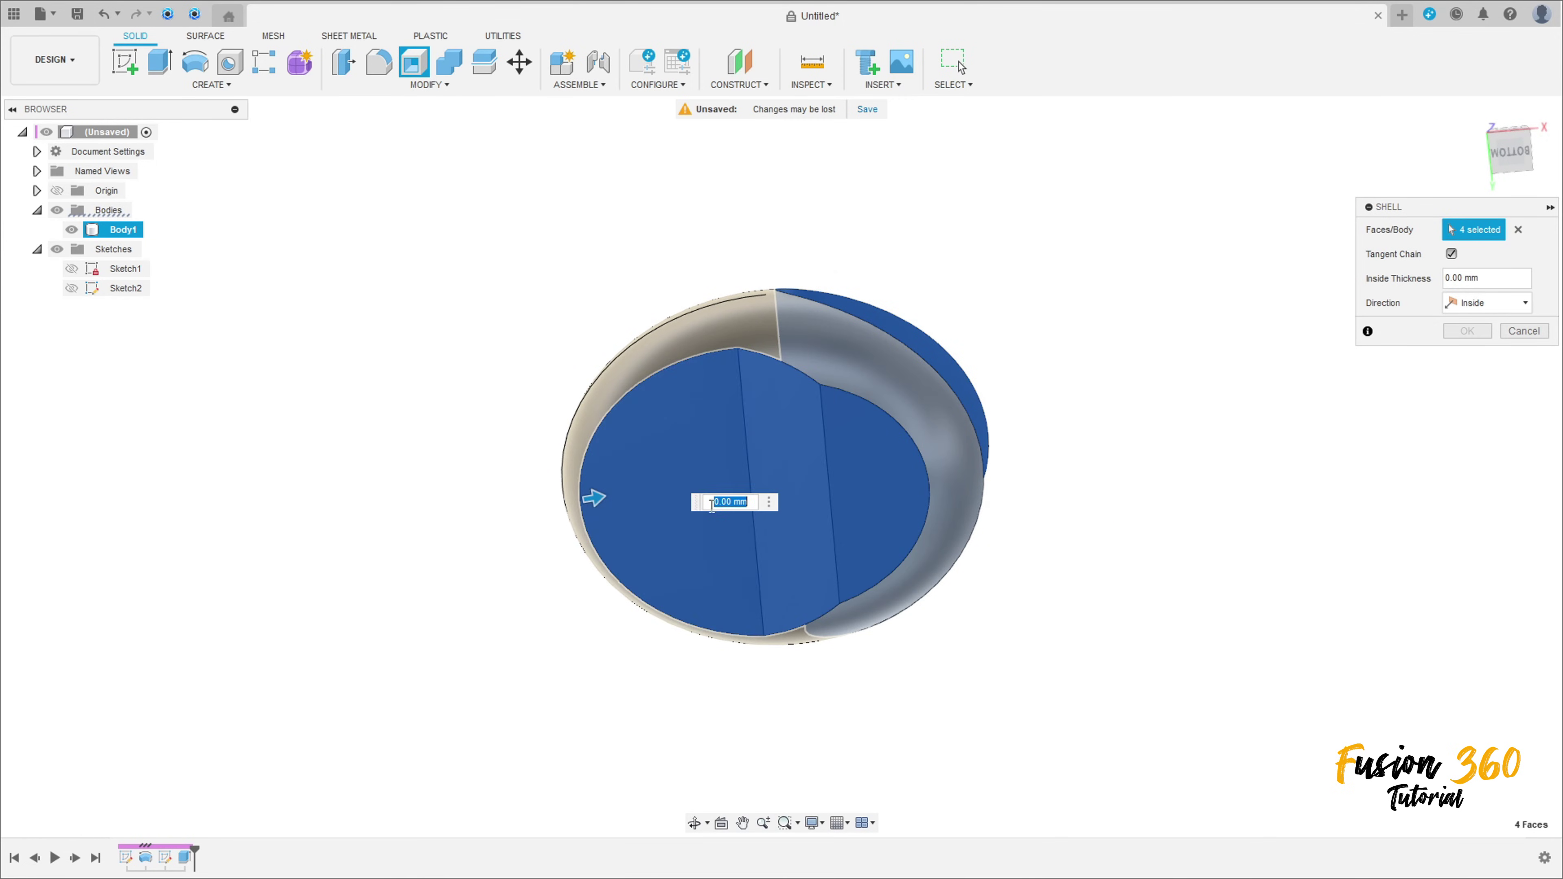
{"action": "left_click", "coordinate": [1496, 276]}
{"action": "key", "text": "Return"}
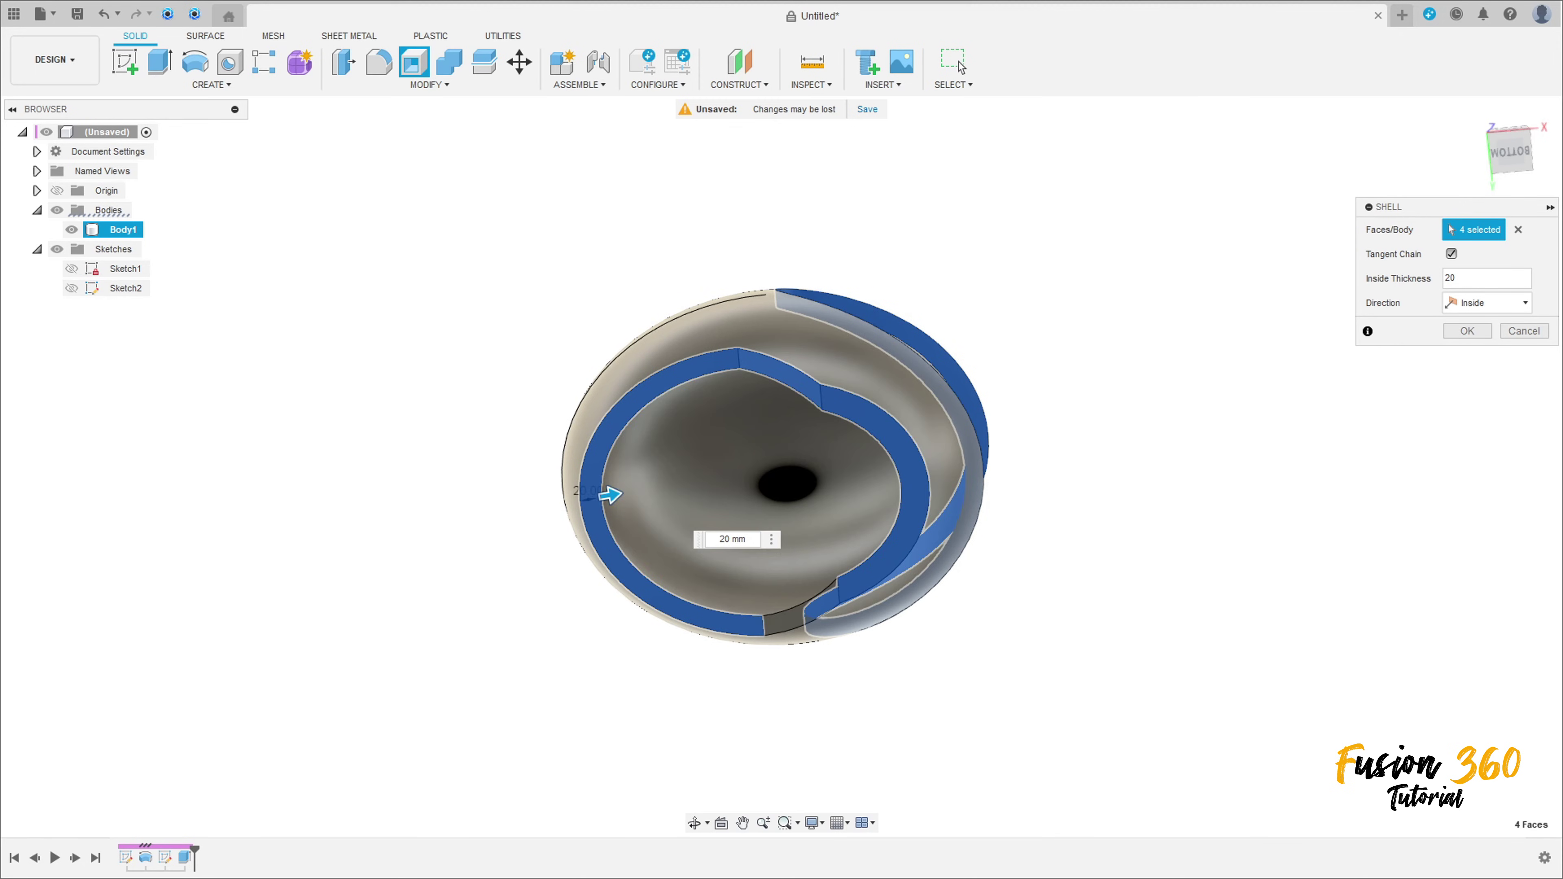
{"action": "left_click", "coordinate": [1467, 333]}
Fillet the four short edges across the stepped rim of the bottom opening with a 50 mm radius.
{"action": "middle_click_drag", "start_coordinate": [1154, 356], "coordinate": [827, 405], "text": "shift"}
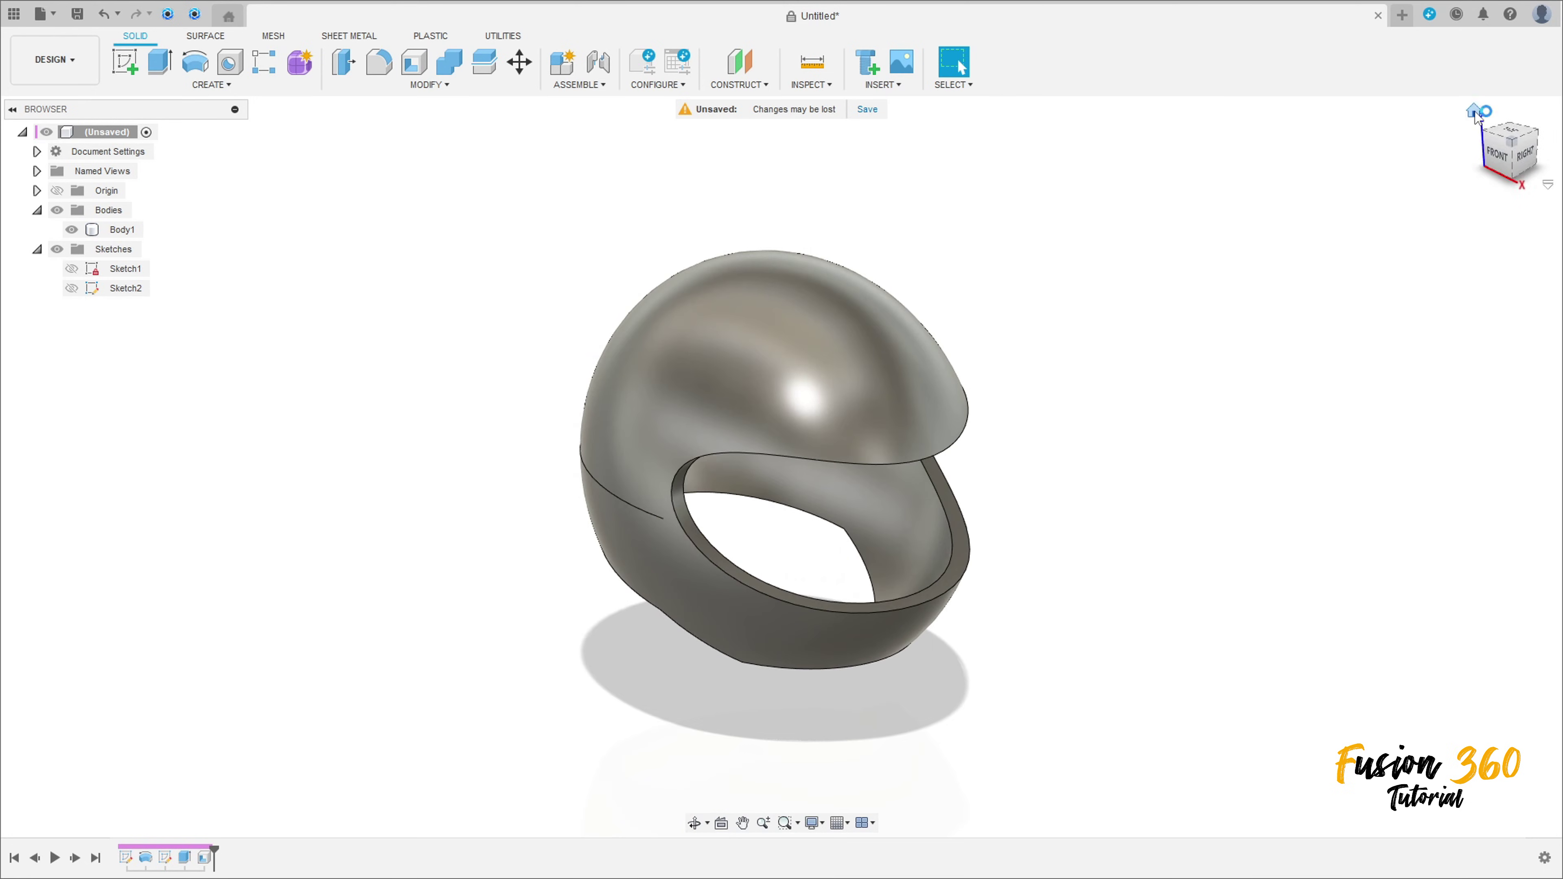
{"action": "left_click", "coordinate": [1475, 111]}
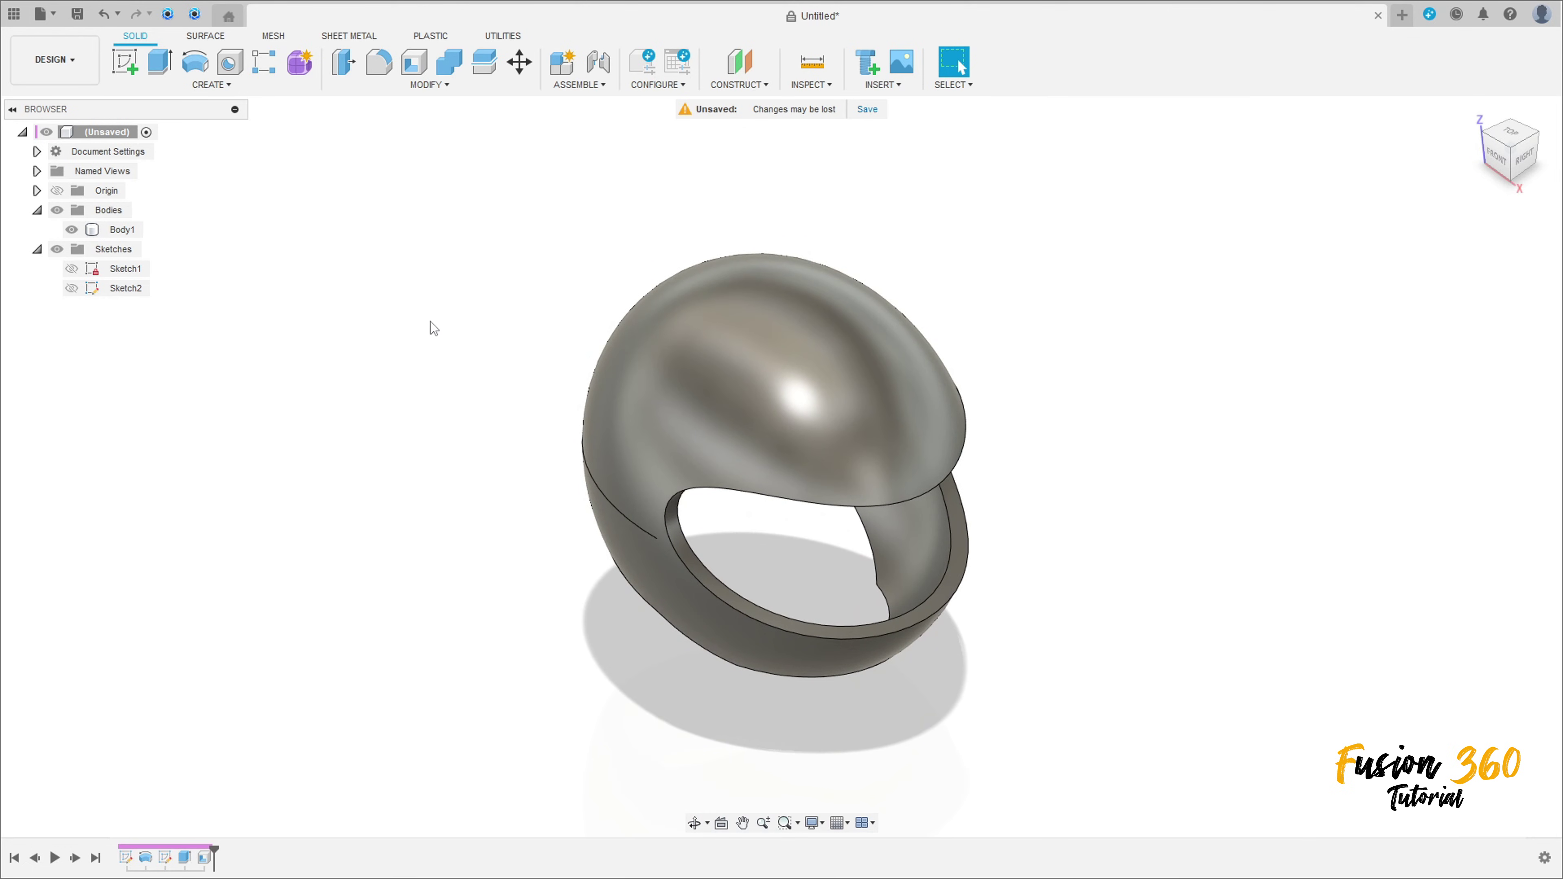
{"action": "left_click", "coordinate": [426, 89]}
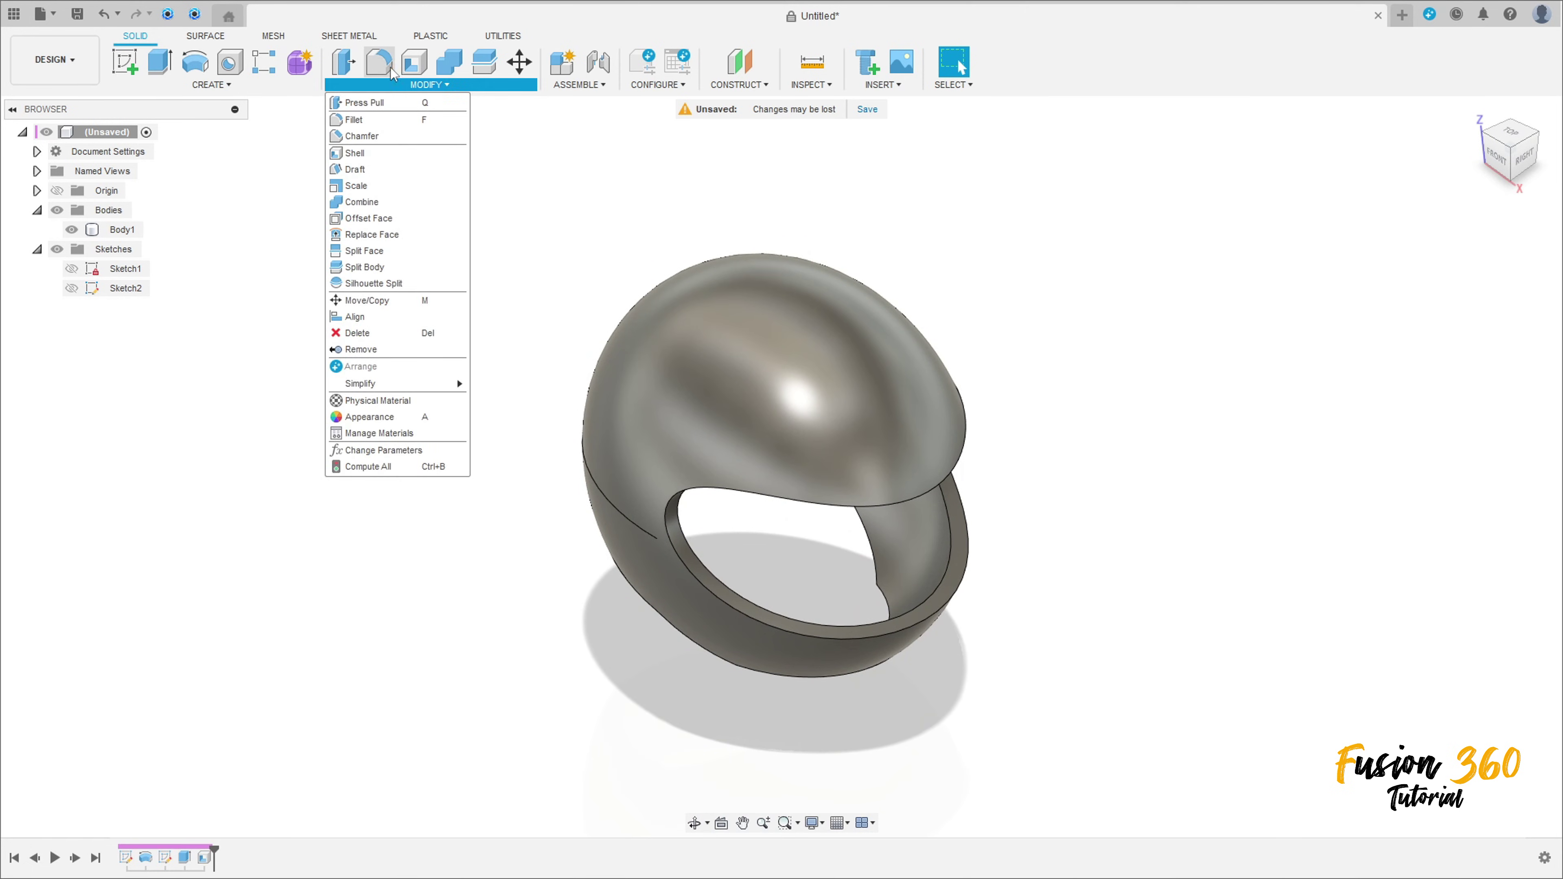
{"action": "left_click", "coordinate": [376, 115]}
{"action": "middle_click_drag", "start_coordinate": [520, 422], "coordinate": [602, 329], "text": "shift"}
{"action": "left_click", "coordinate": [733, 372]}
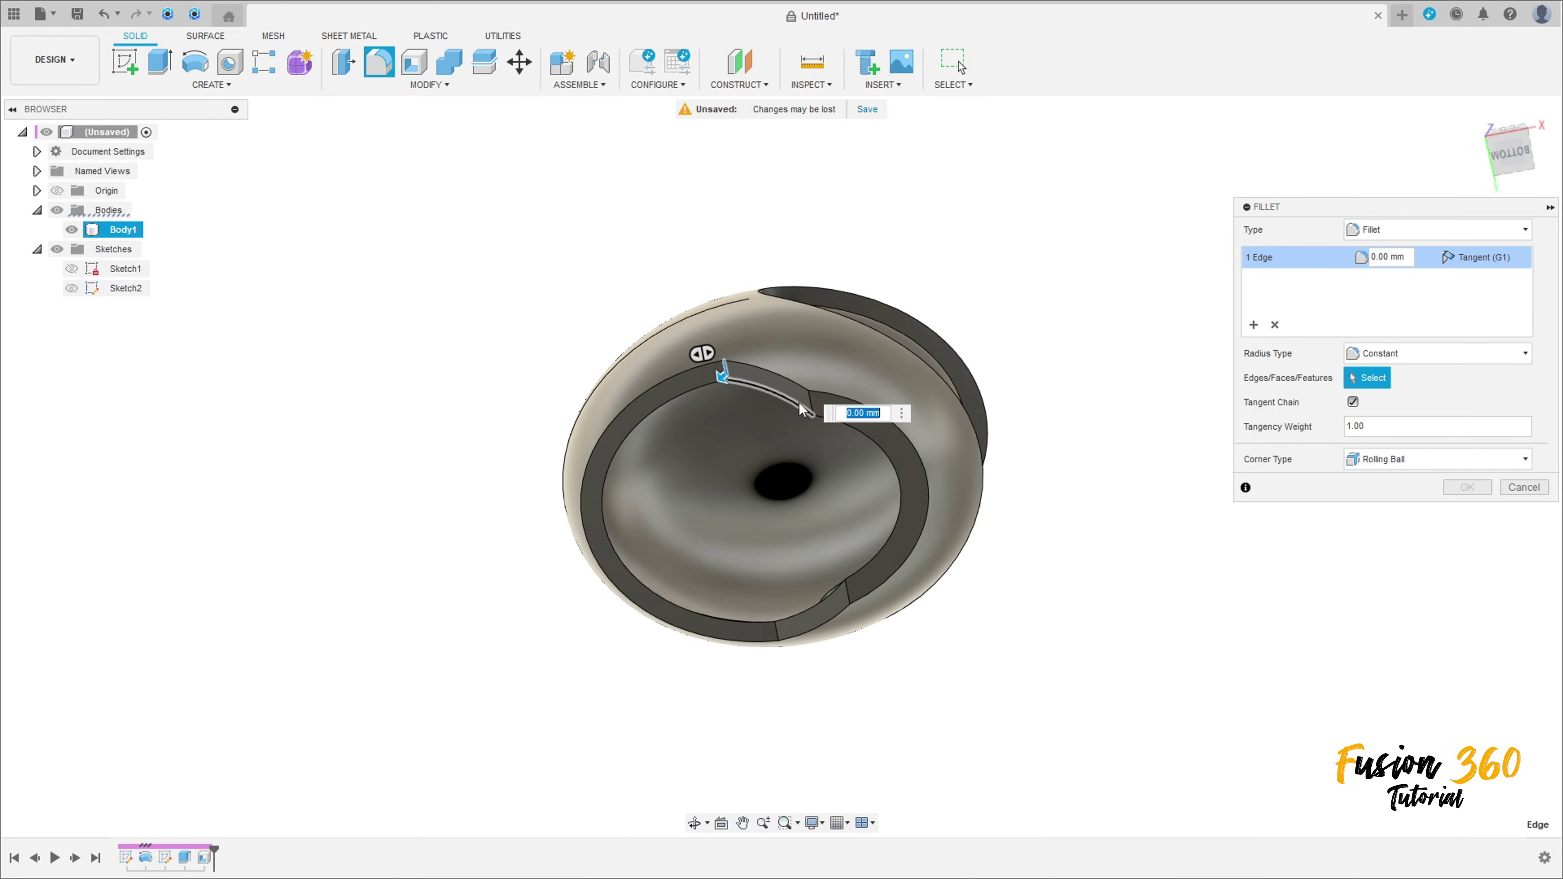
{"action": "left_click", "coordinate": [847, 600]}
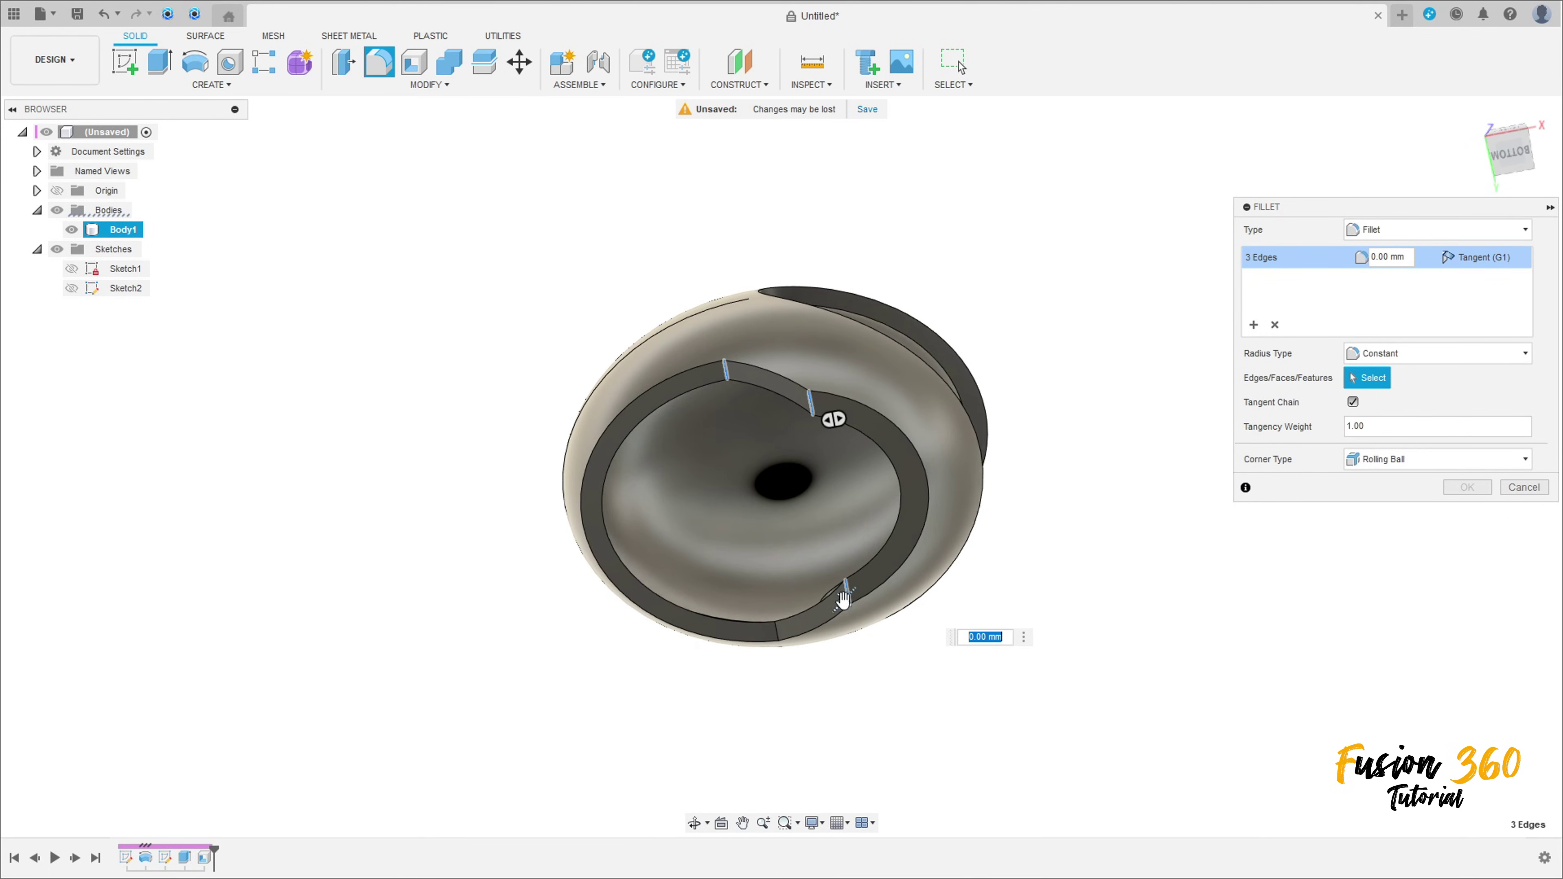
{"action": "left_click", "coordinate": [776, 634]}
{"action": "type", "text": "50"}
{"action": "middle_click_drag", "start_coordinate": [1142, 569], "coordinate": [1373, 540], "text": "shift"}
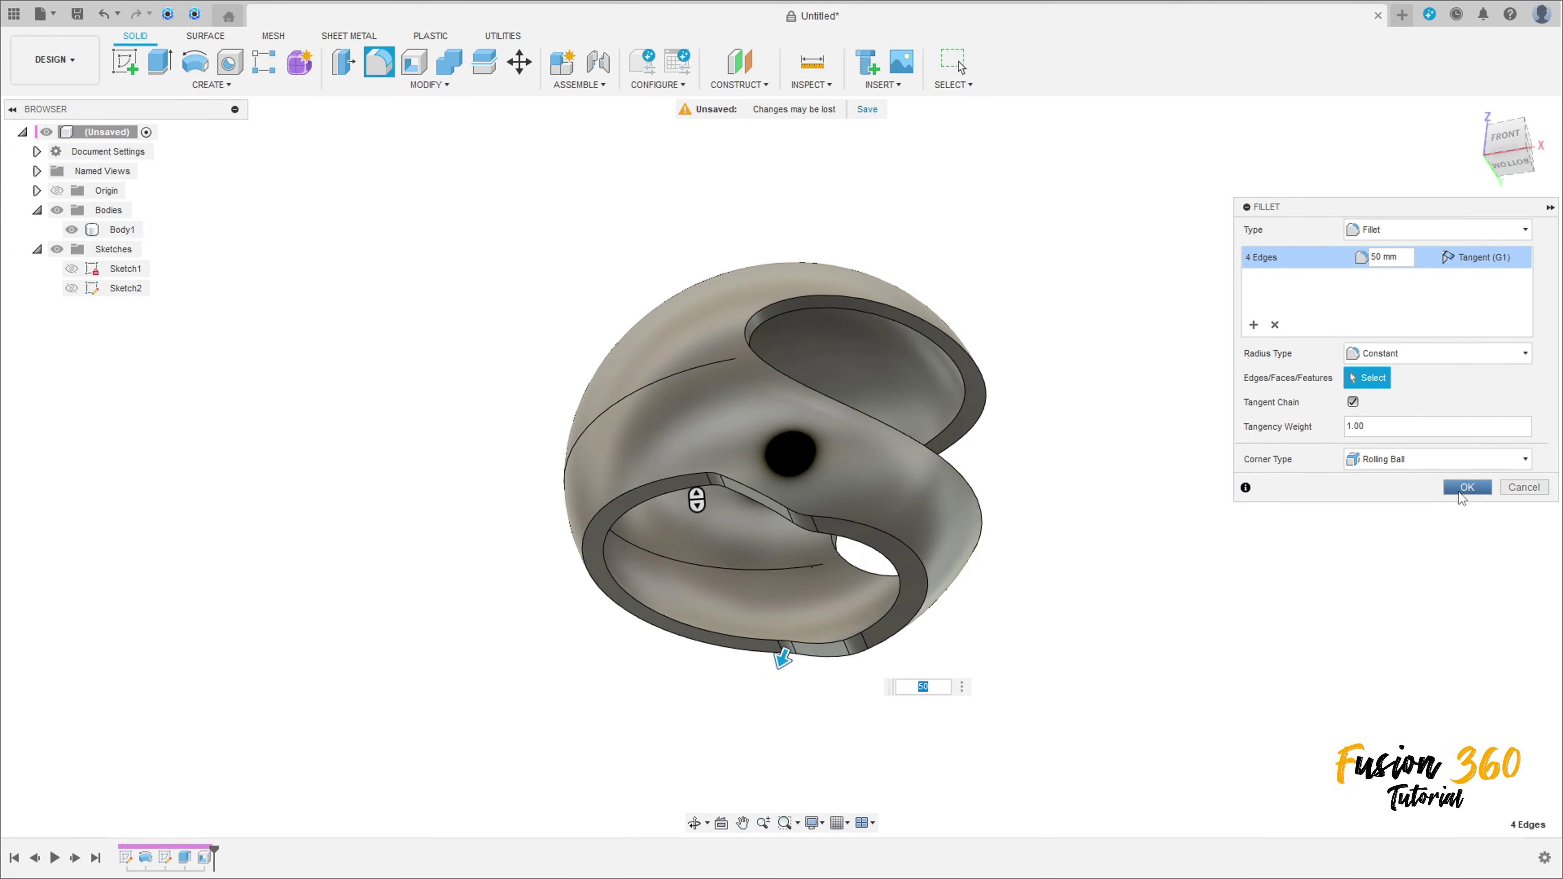
{"action": "left_click", "coordinate": [1461, 492]}
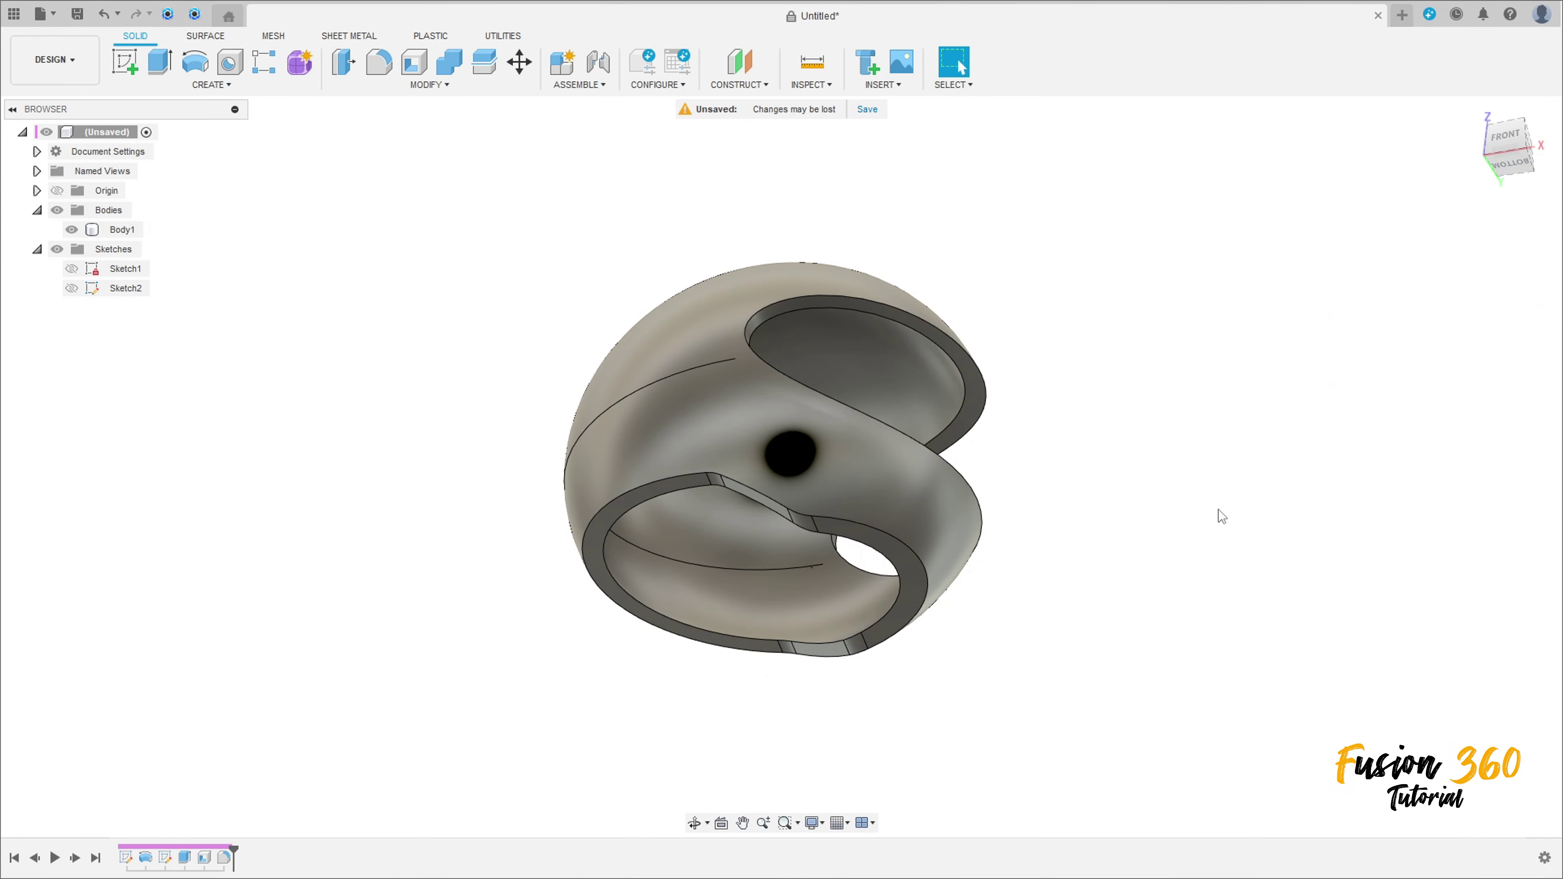
Fillet the inner and outer edges of both the visor and neck openings with a 10 mm radius.
{"action": "left_click", "coordinate": [387, 69]}
{"action": "left_click", "coordinate": [676, 476]}
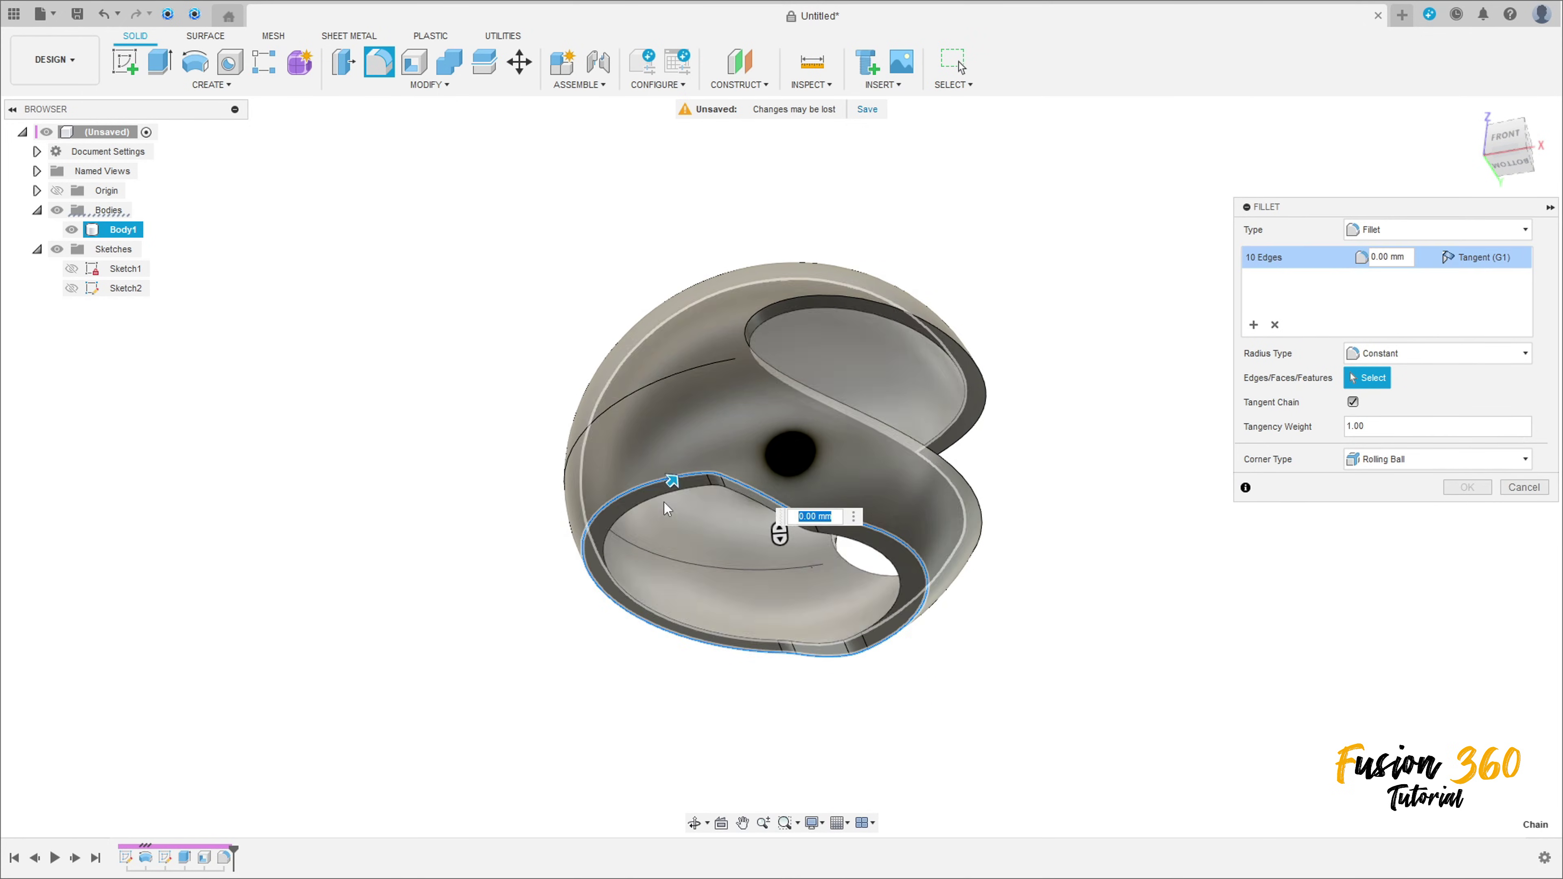
{"action": "left_click", "coordinate": [664, 496]}
{"action": "left_click", "coordinate": [791, 295]}
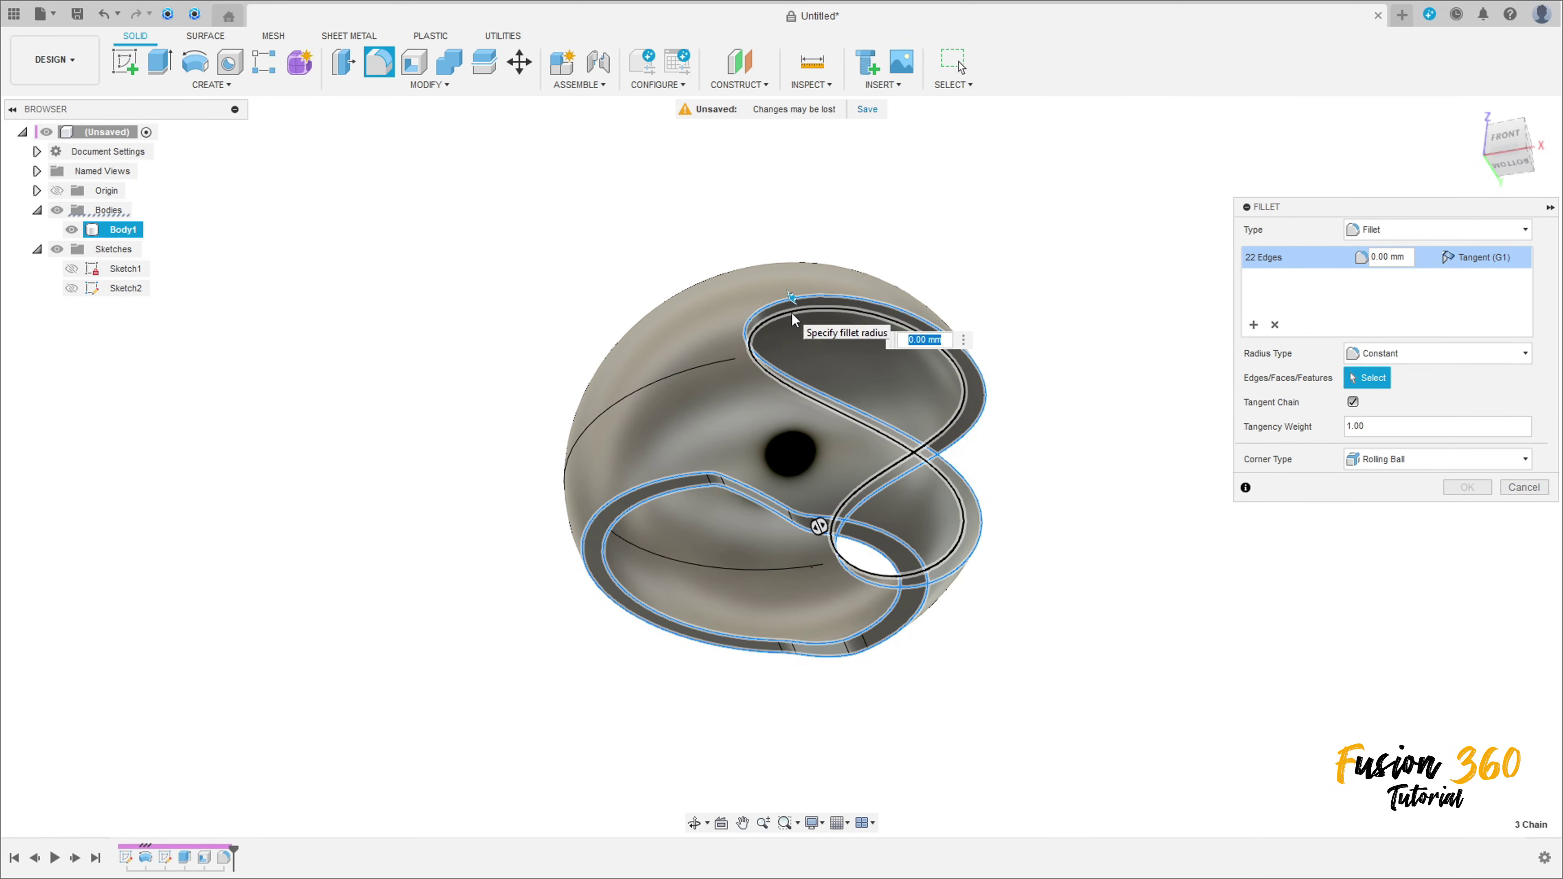
{"action": "left_click", "coordinate": [792, 314]}
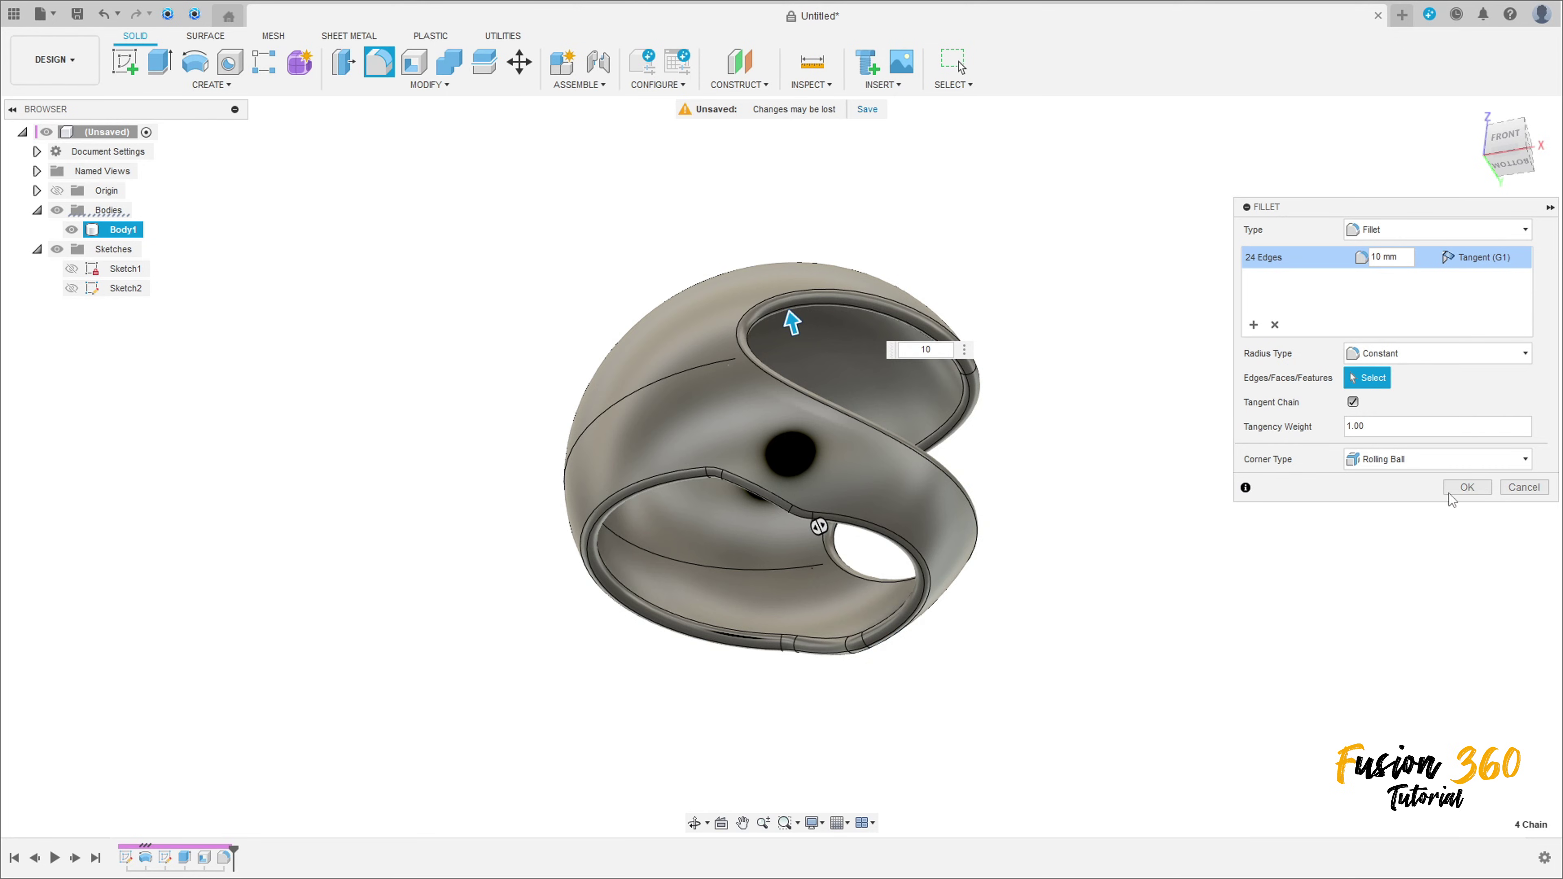
{"action": "left_click", "coordinate": [1467, 488]}
Apply the Paint - Enamel Glossy (Red) appearance to the helmet's outer surface, with appearances assigned to faces.
{"action": "mouse_move", "coordinate": [1190, 430]}
{"action": "middle_mouse_down", "text": "shift"}
{"action": "mouse_move", "coordinate": [1130, 408]}
{"action": "mouse_move", "coordinate": [923, 400]}
{"action": "middle_mouse_up", "text": "shift"}
{"action": "middle_click_drag", "start_coordinate": [649, 397], "coordinate": [616, 468], "text": "shift"}
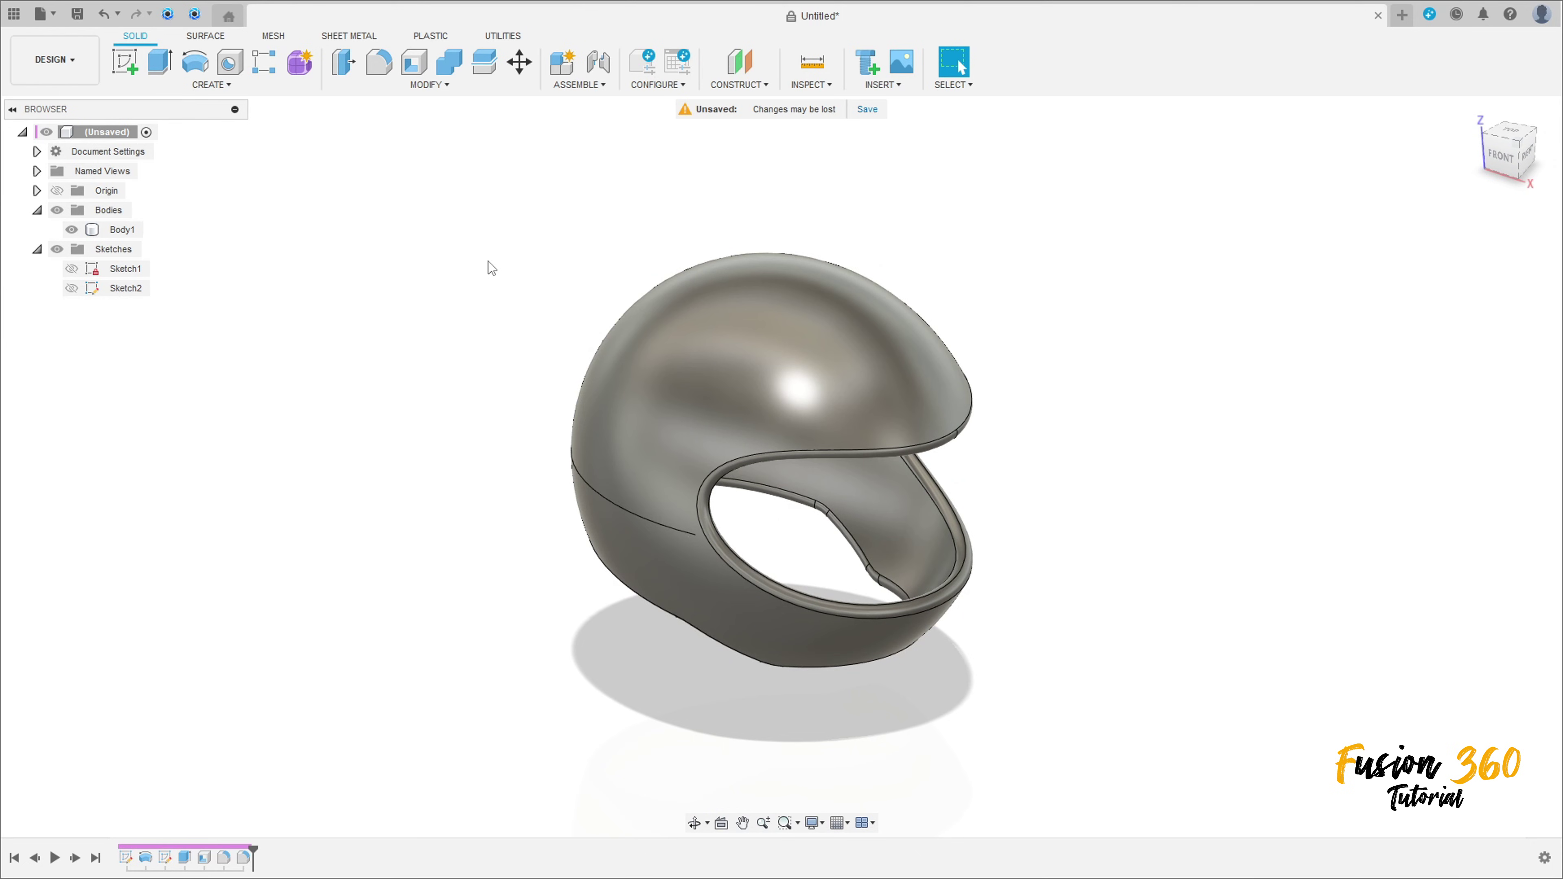
{"action": "key", "text": "a"}
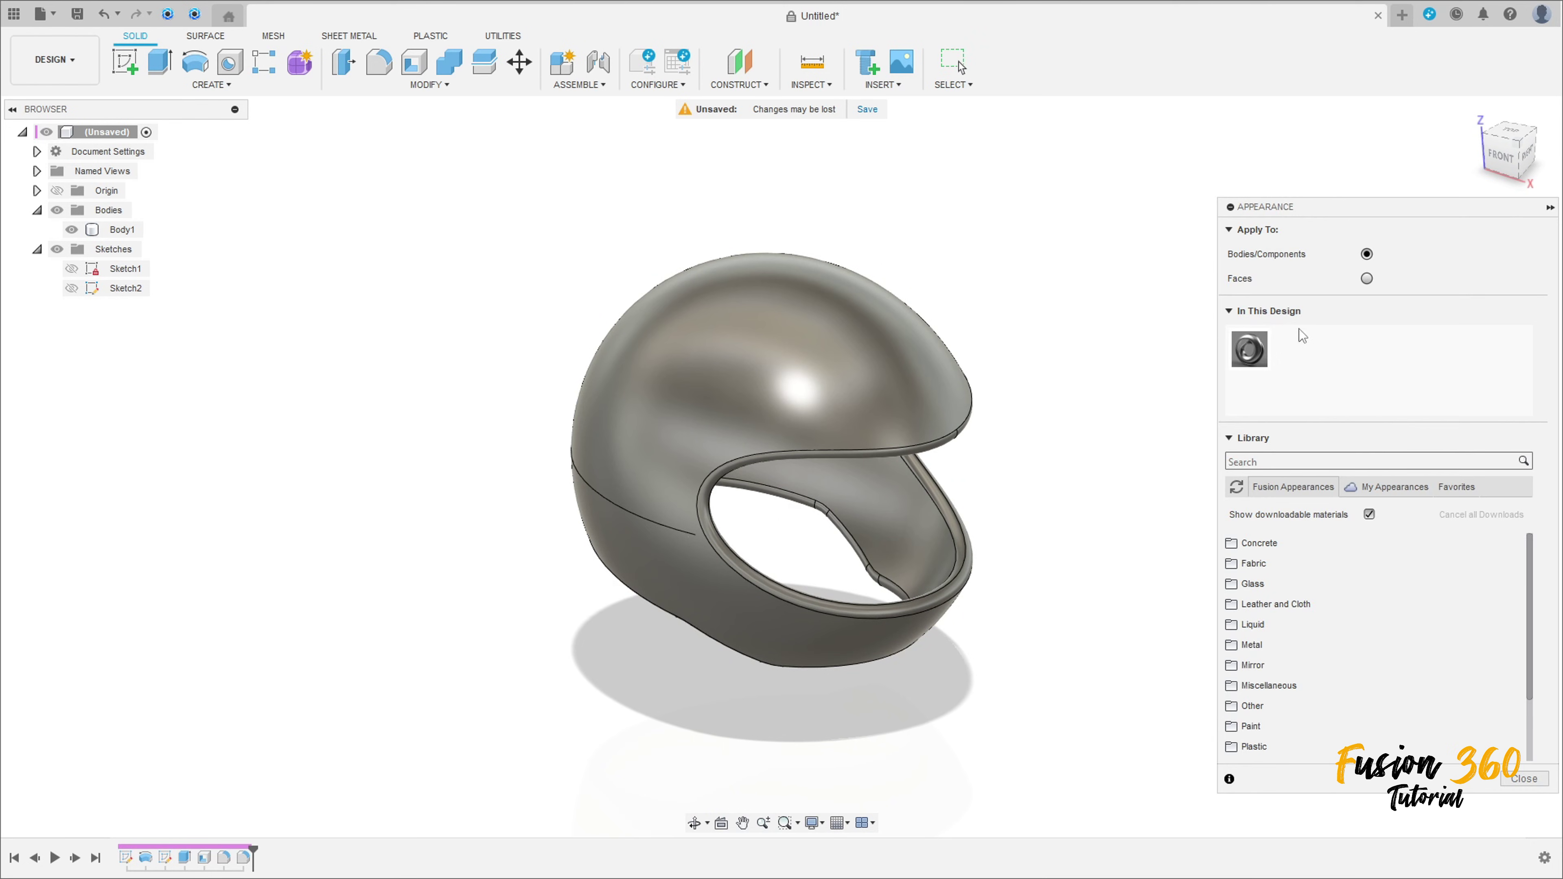
{"action": "scroll", "coordinate": [1280, 591], "scroll_direction": "down", "scroll_amount": 2}
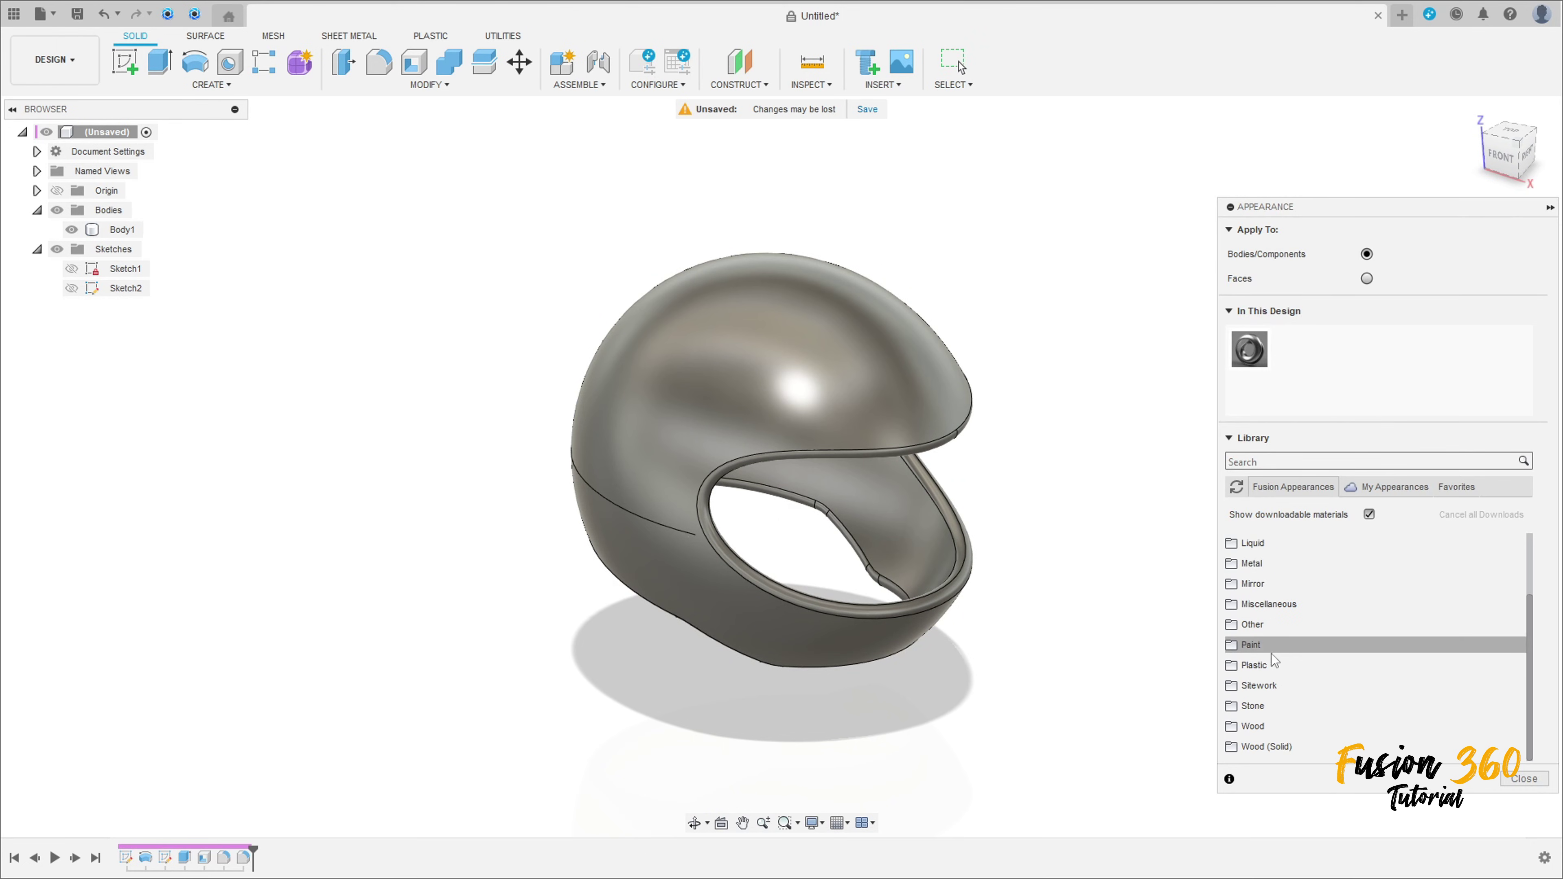
{"action": "left_click", "coordinate": [1271, 648]}
{"action": "scroll", "coordinate": [1269, 647], "scroll_direction": "down", "scroll_amount": 2}
{"action": "left_click", "coordinate": [1278, 607]}
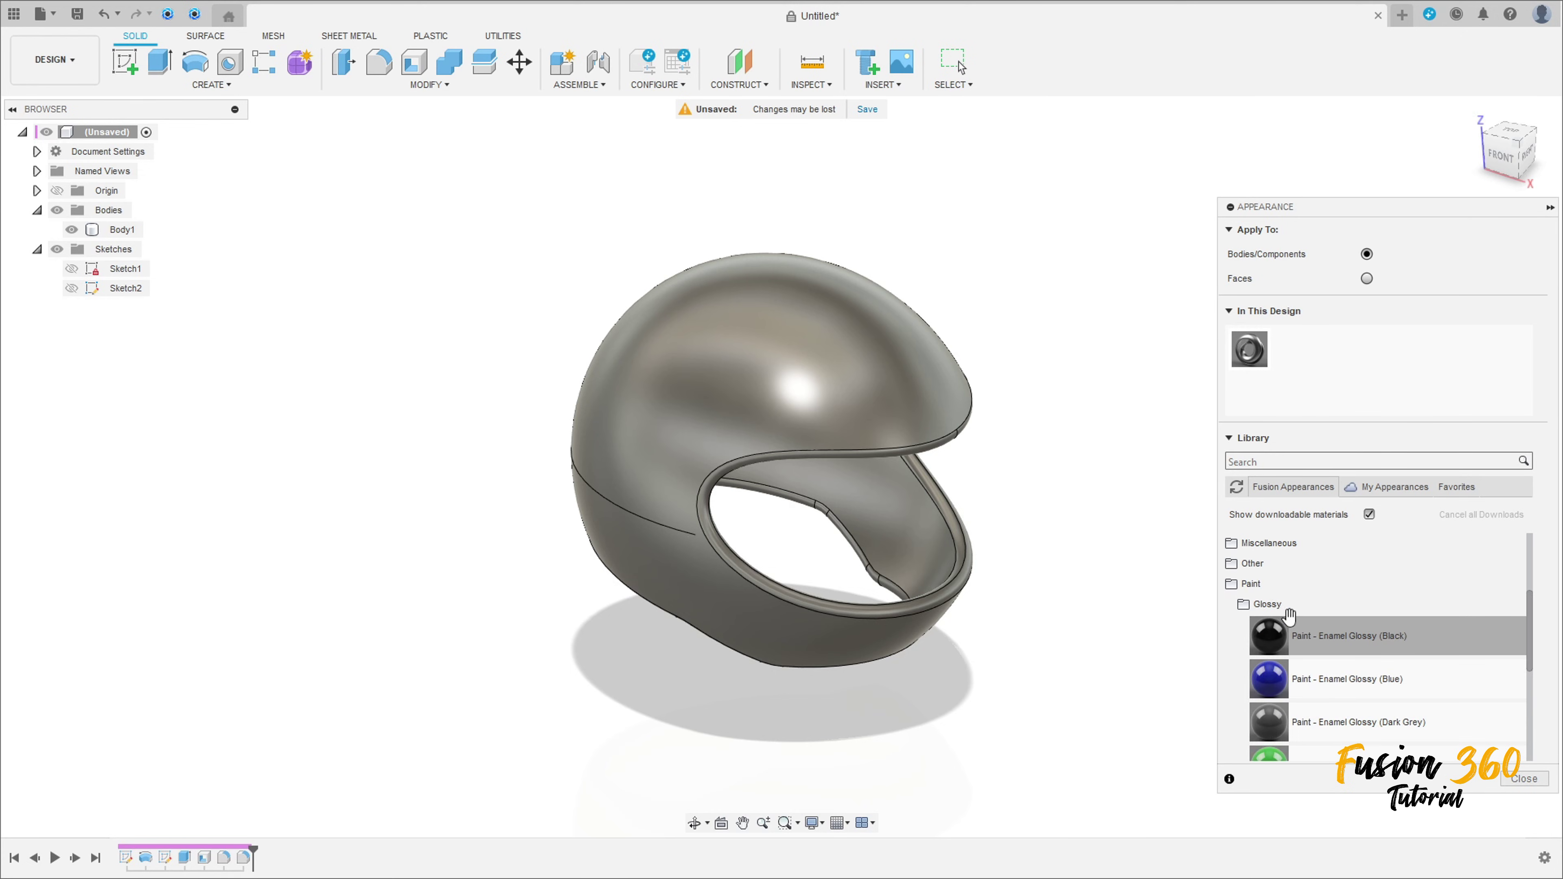
{"action": "scroll", "coordinate": [1289, 613], "scroll_direction": "down", "scroll_amount": 3}
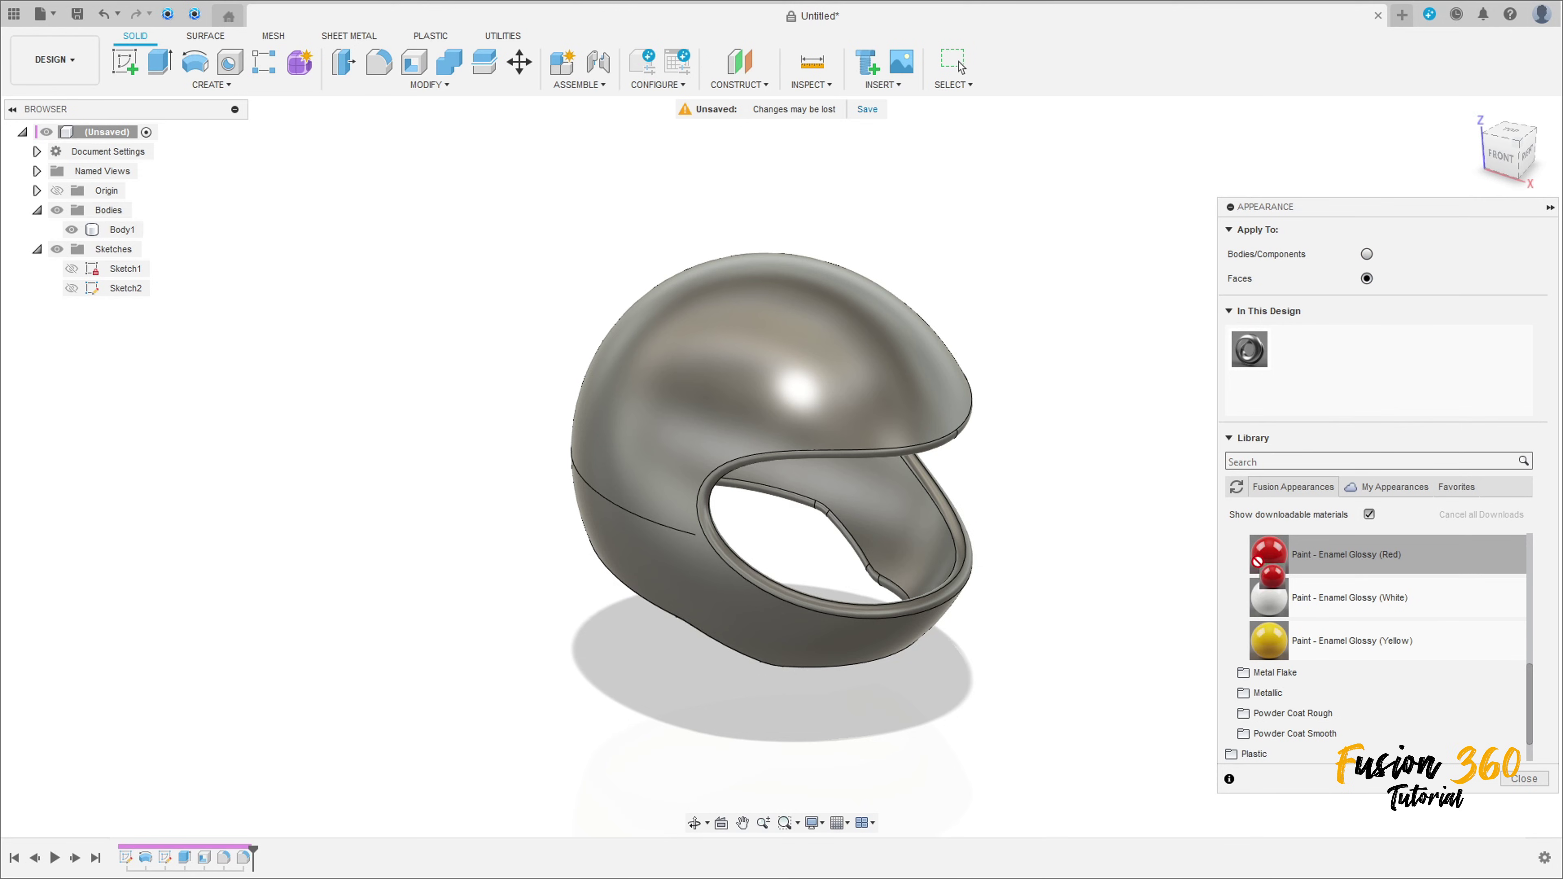
{"action": "left_click_drag", "start_coordinate": [1257, 560], "coordinate": [828, 374]}
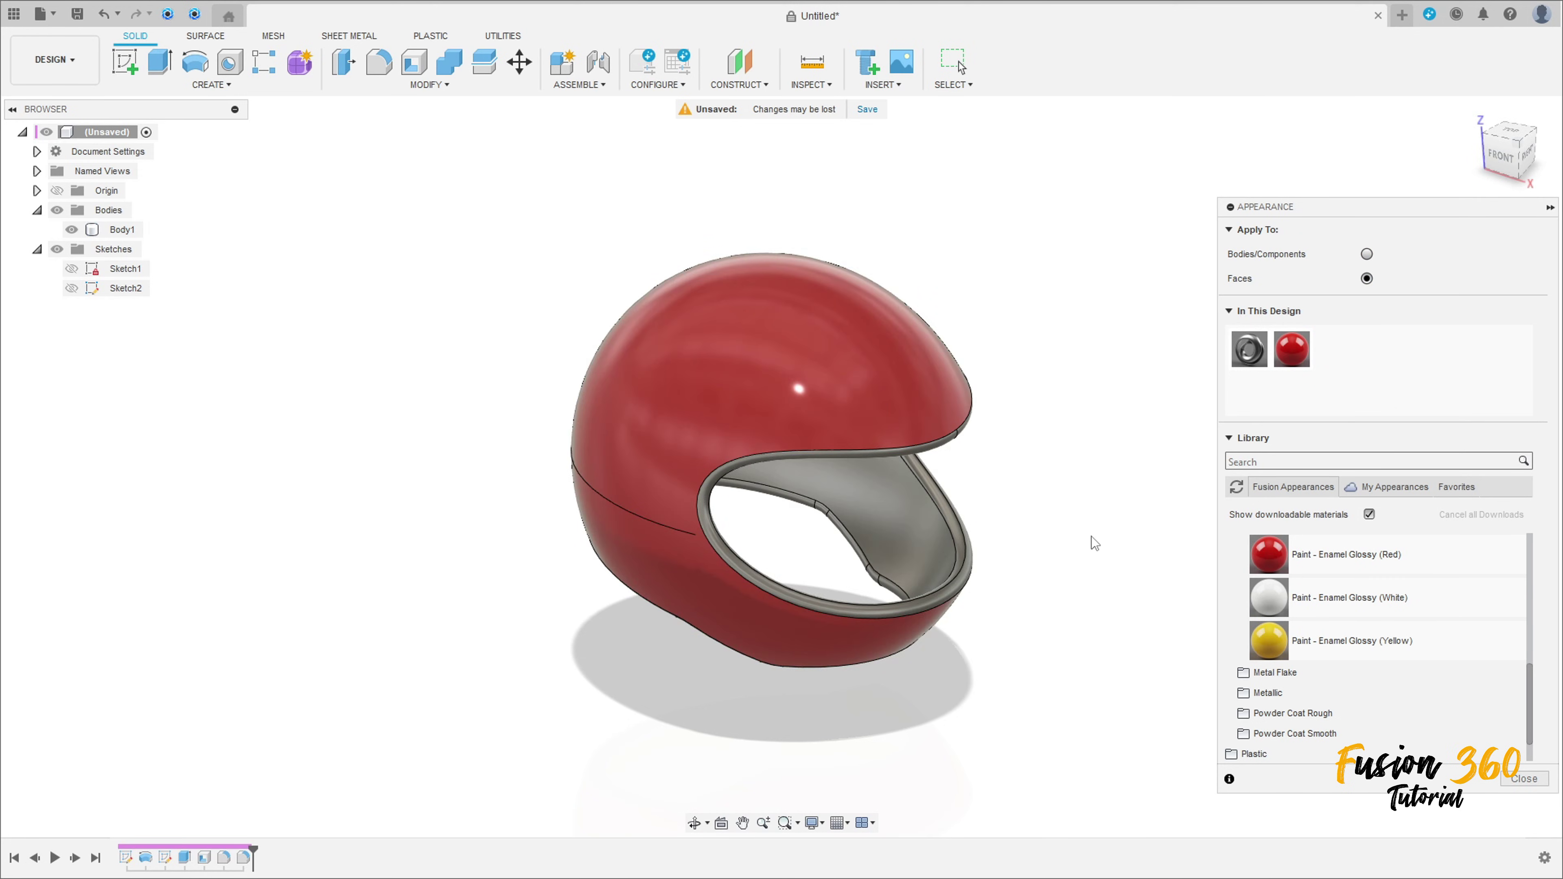
Apply Paint - Enamel Glossy (Dark Grey) to the helmet's inner surface and Paint - Enamel Glossy (Yellow) to the visor opening's rim faces.
{"action": "scroll", "coordinate": [1353, 585], "scroll_direction": "up", "scroll_amount": 2}
{"action": "left_click_drag", "start_coordinate": [1269, 554], "coordinate": [907, 516]}
{"action": "middle_click_drag", "start_coordinate": [1032, 558], "coordinate": [1125, 526], "text": "shift"}
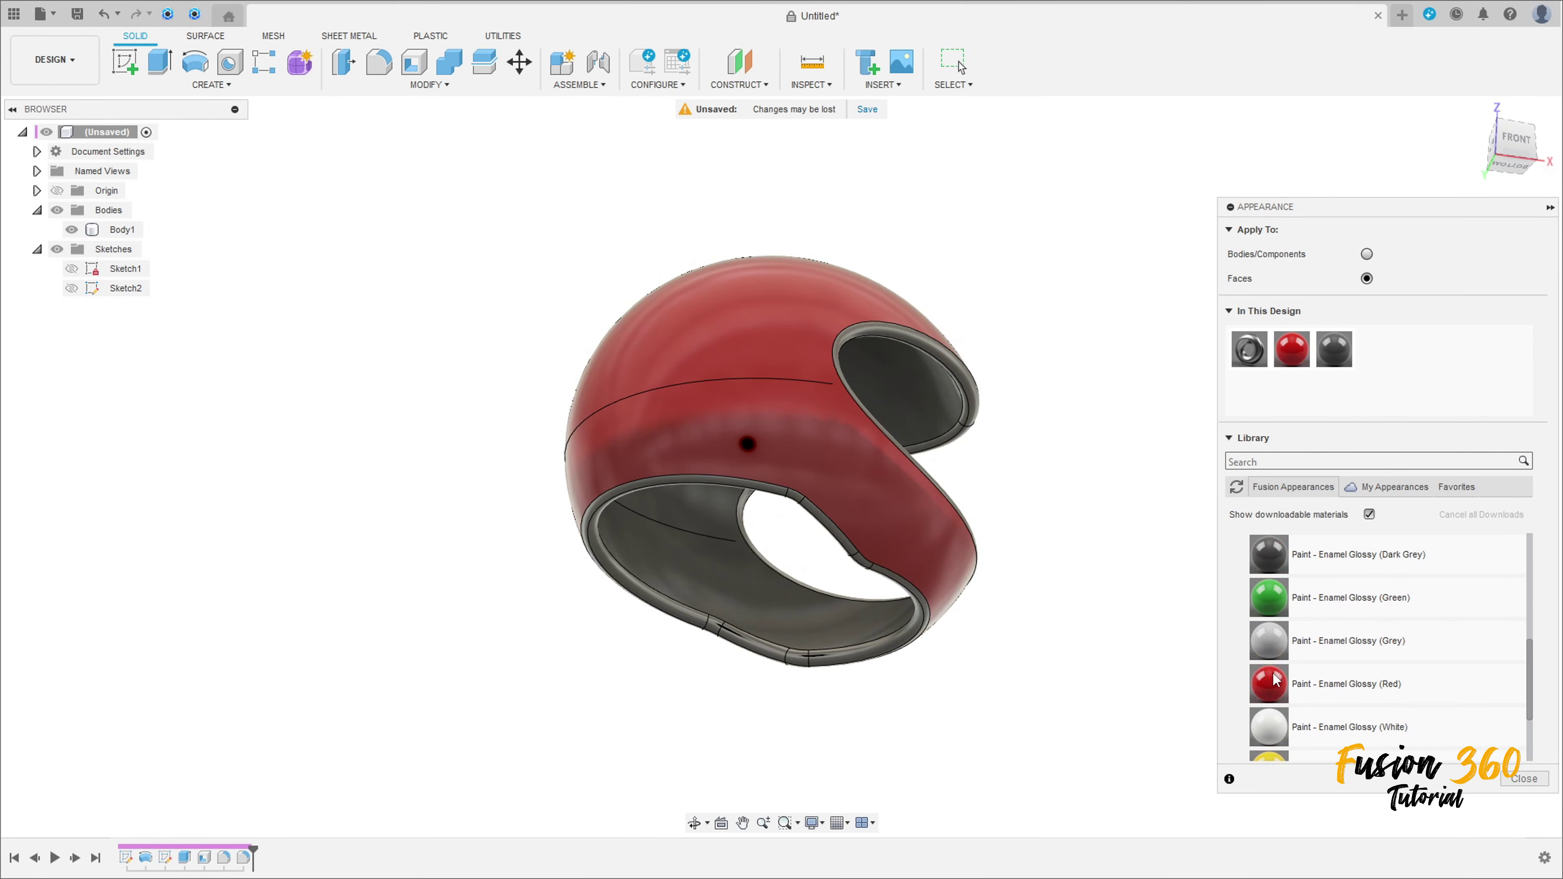
{"action": "scroll", "coordinate": [1272, 677], "scroll_direction": "down", "scroll_amount": 3}
{"action": "left_click_drag", "start_coordinate": [1269, 640], "coordinate": [907, 359]}
{"action": "middle_click_drag", "start_coordinate": [907, 359], "coordinate": [972, 516], "text": "shift"}
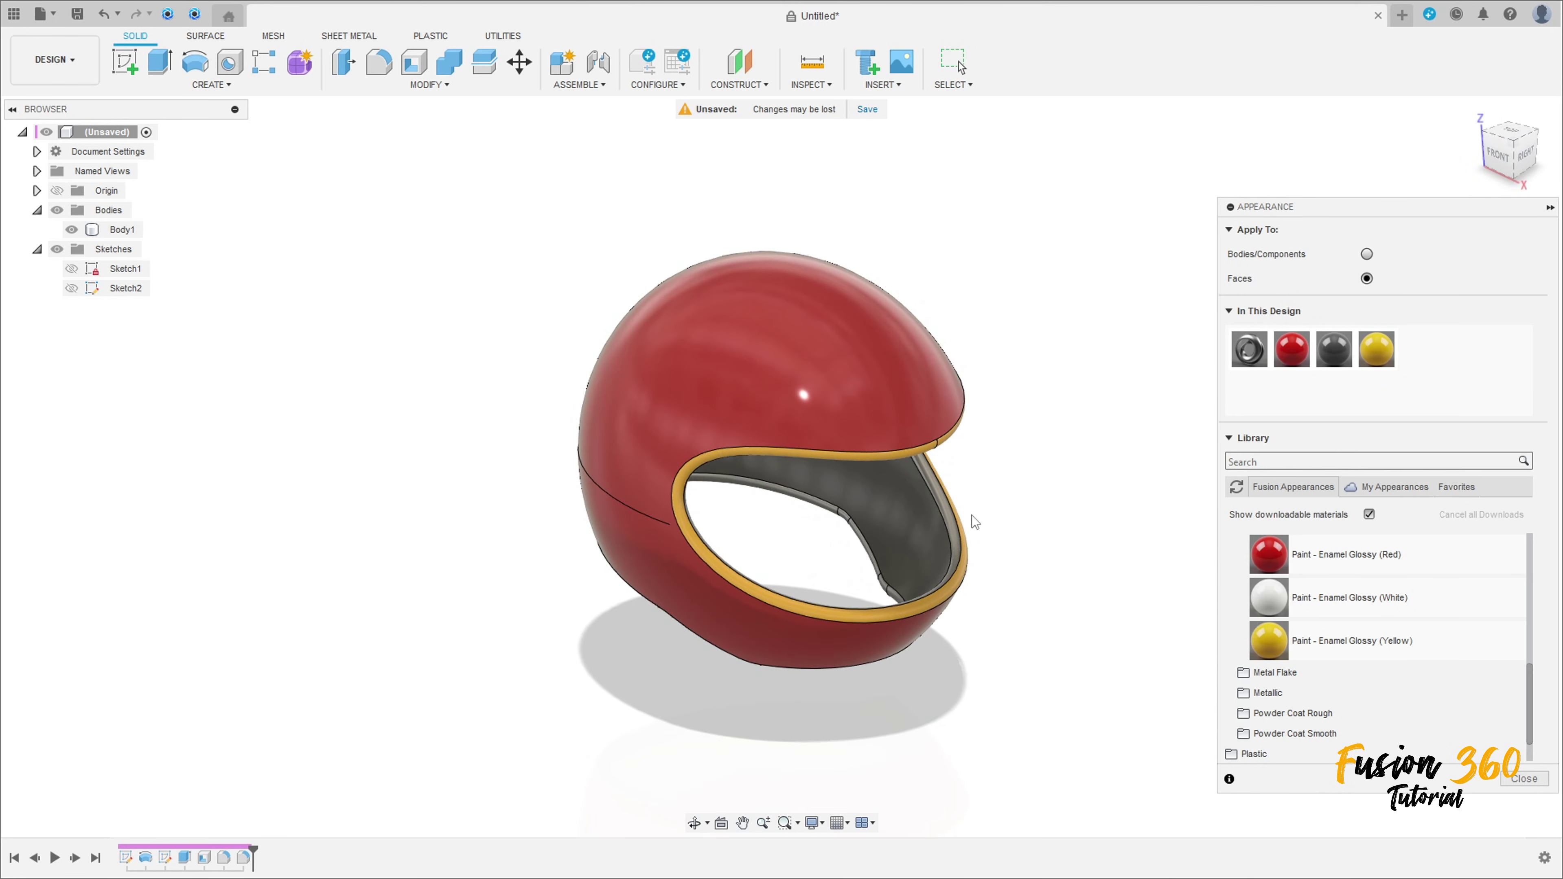
{"action": "left_click_drag", "start_coordinate": [1266, 631], "coordinate": [954, 523]}
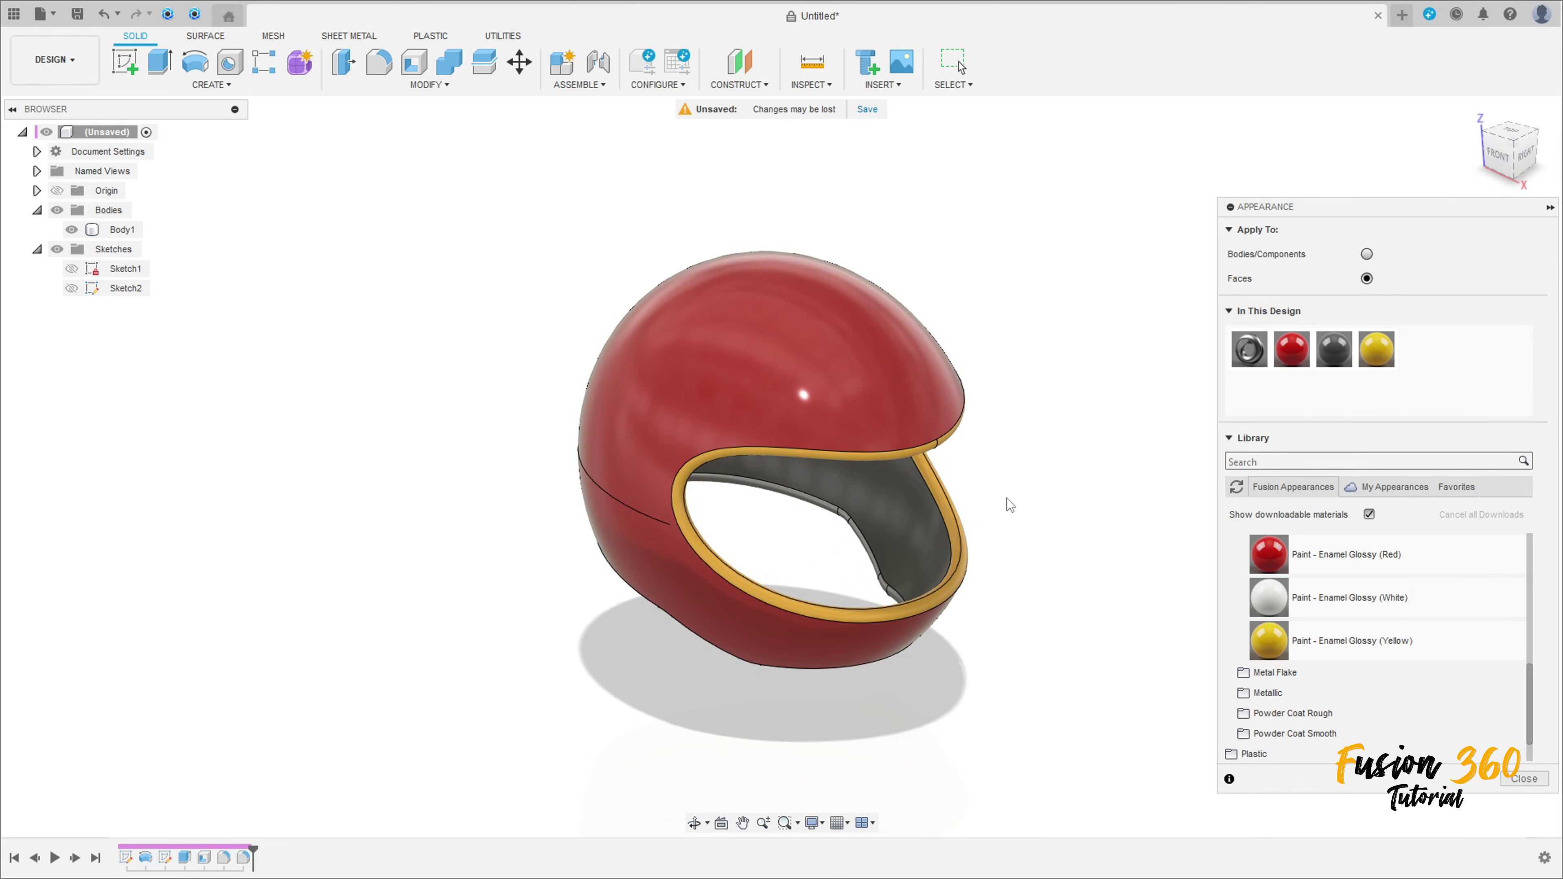